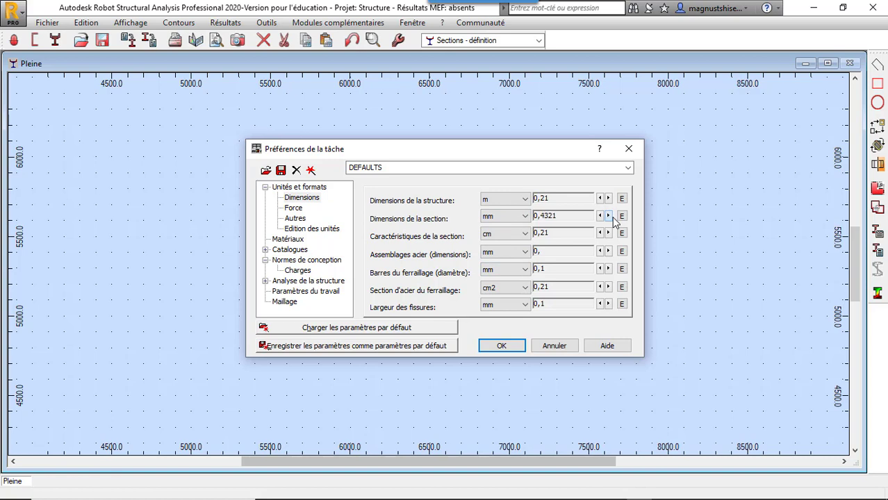
Accept the job preferences and choose the DXF file PROFILE EN SIGMA 200mm for import as a section
left_click(503, 346)
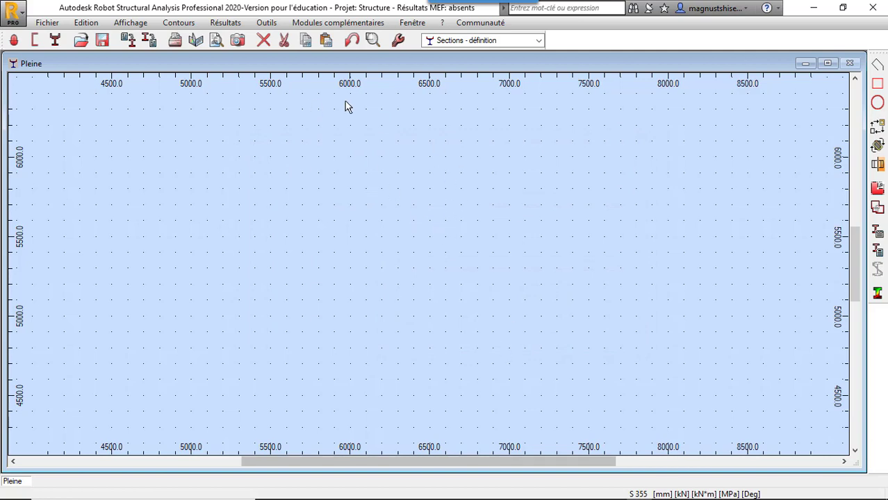
left_click(47, 23)
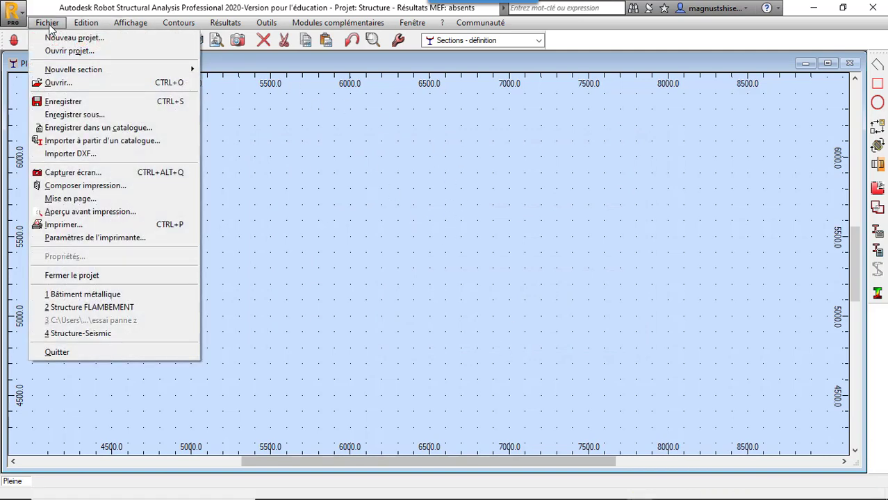
left_click(91, 153)
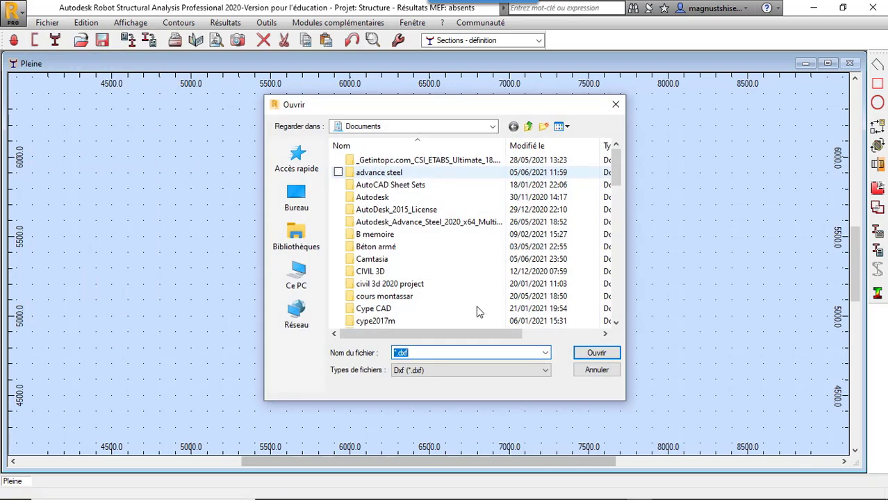
scroll(476, 307, "down", 15)
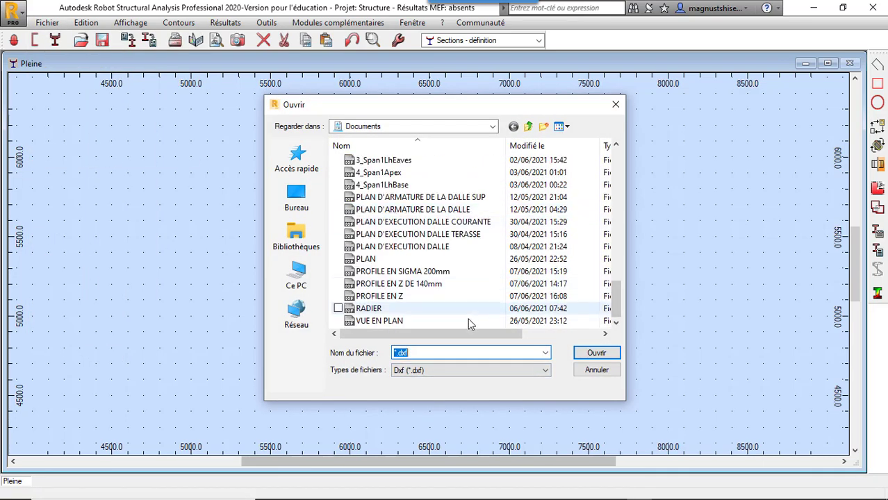
left_click(426, 271)
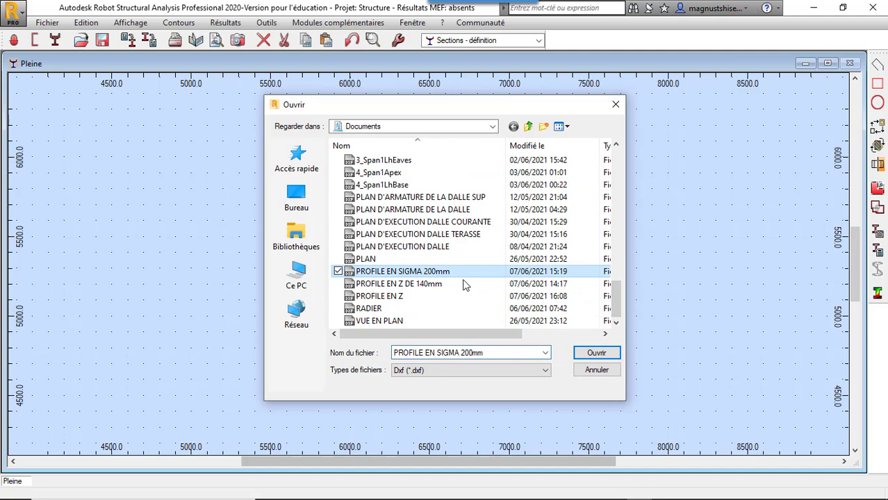
left_click(581, 351)
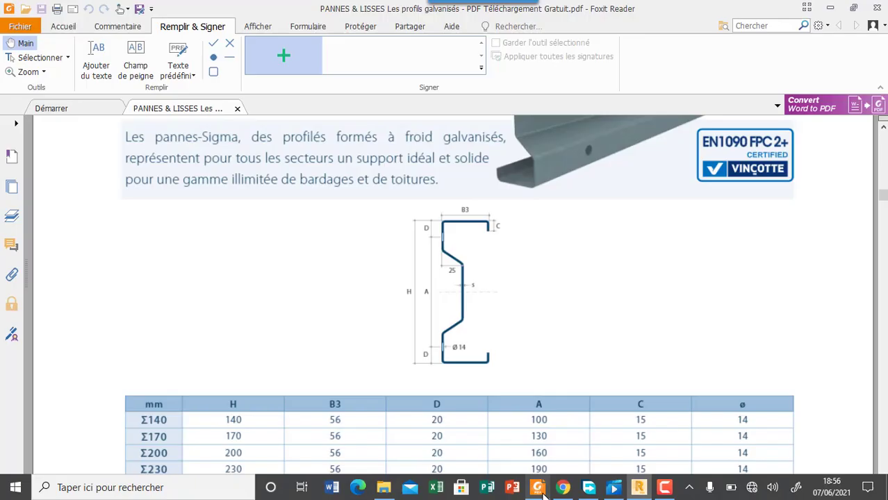
Switch to Foxit Reader and examine the Panne-Sigma cross-section drawing with its dimension and weight tables
left_click(538, 487)
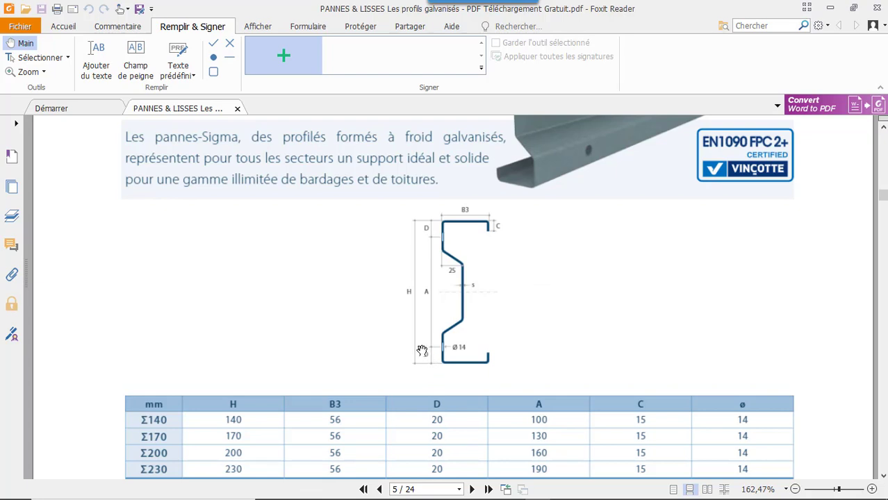
scroll(521, 322, "up", 2)
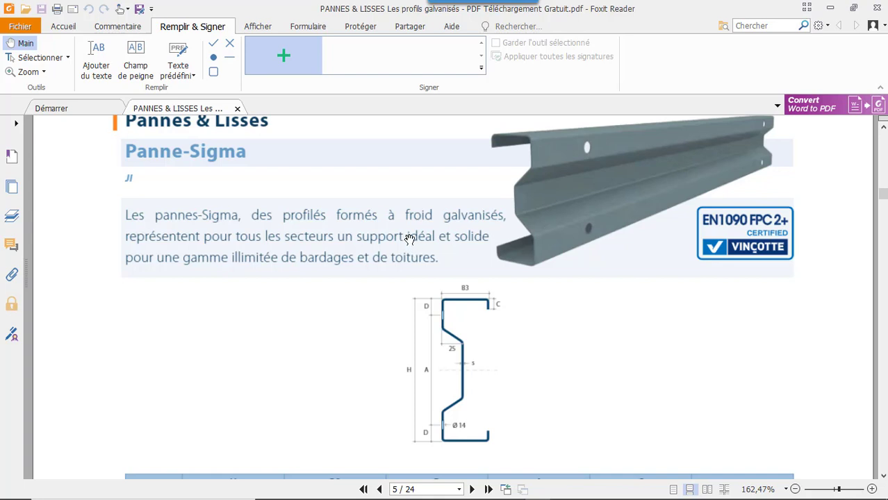
scroll(409, 236, "down", 2)
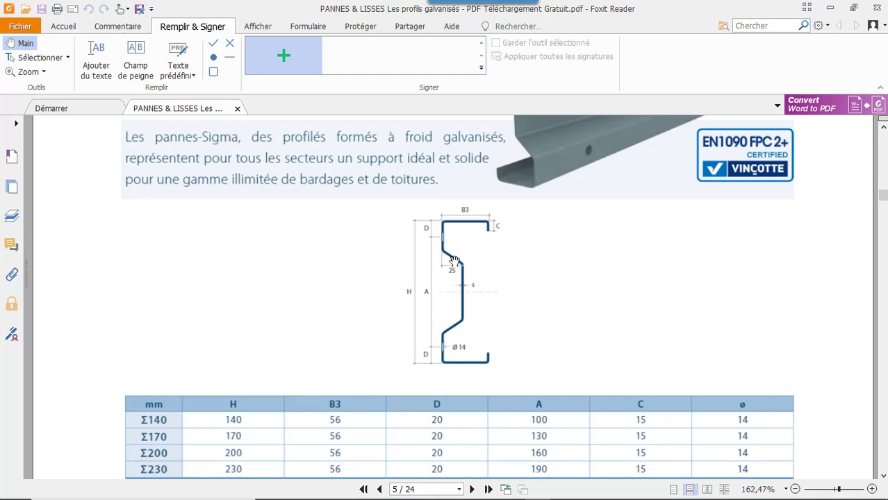
scroll(403, 252, "down", 3)
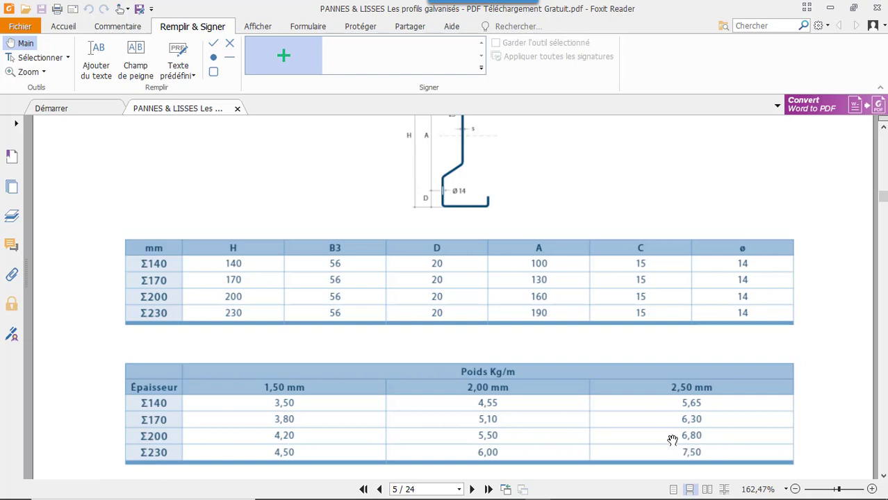
scroll(557, 354, "down", 5)
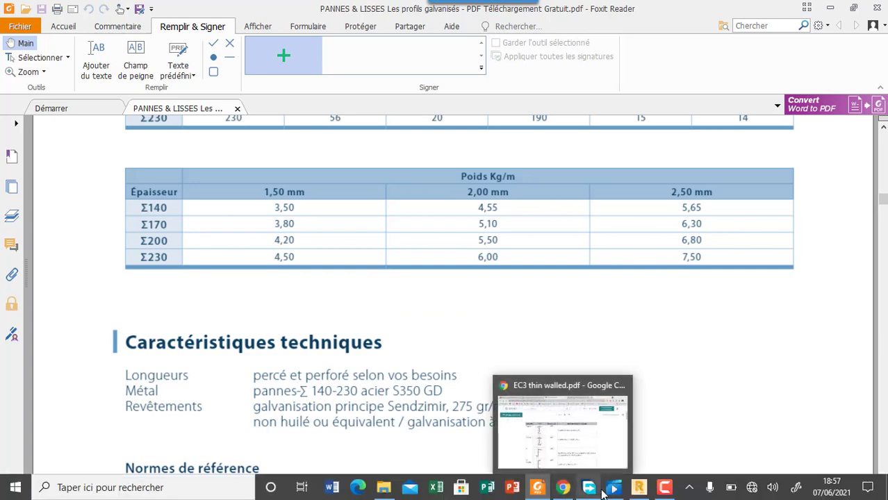
Switch back to Robot Structural Analysis and complete the DXF import with radius 36, minimum 3 and divisions per 360° angle
left_click(642, 492)
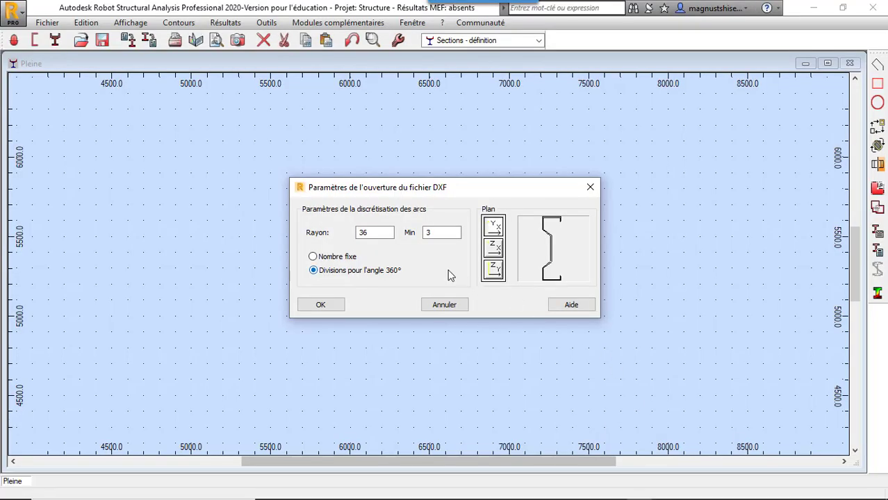
left_click(329, 308)
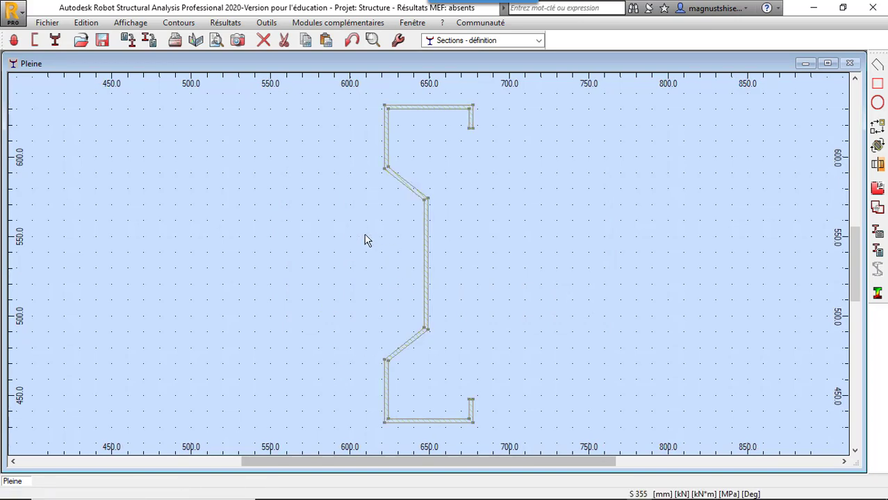
Set the default contour material to S 275 and call up the characteristics of the Sigma contour
left_click(178, 22)
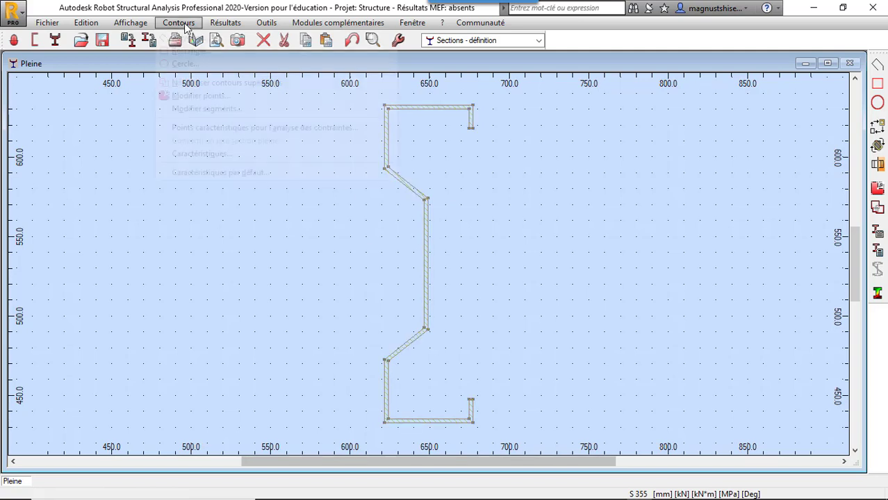
left_click(277, 174)
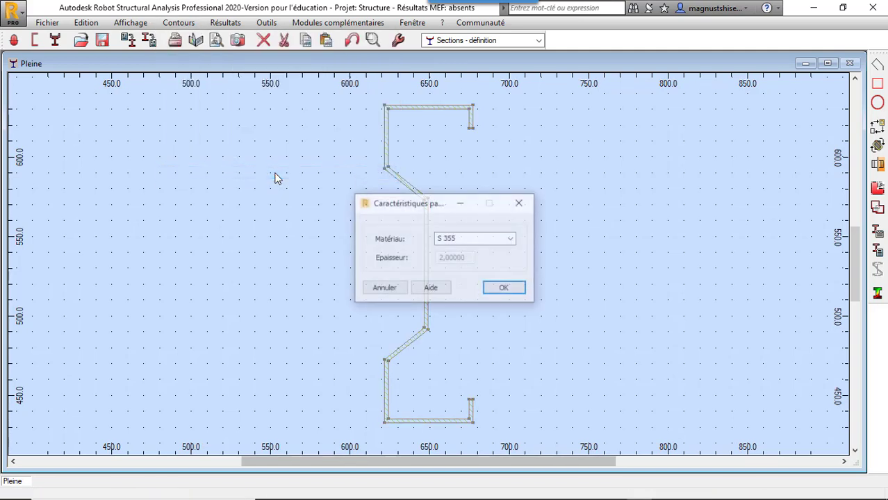
left_click(513, 240)
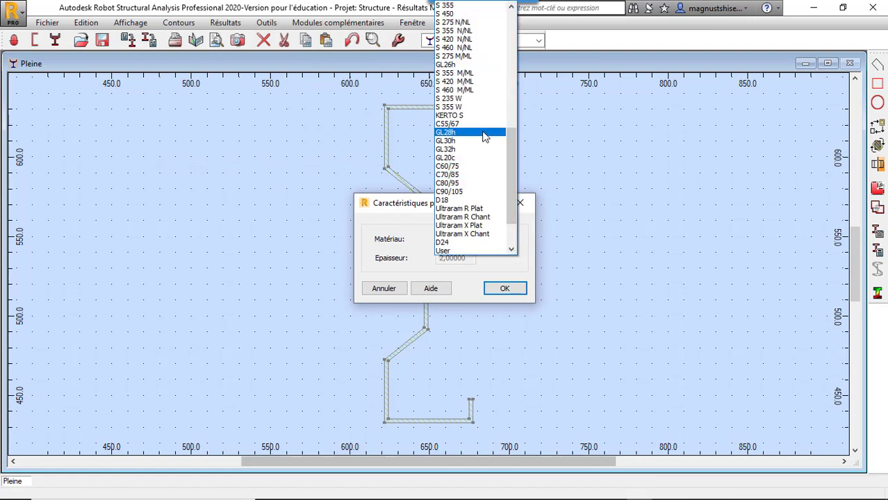
scroll(477, 26, "up", 2)
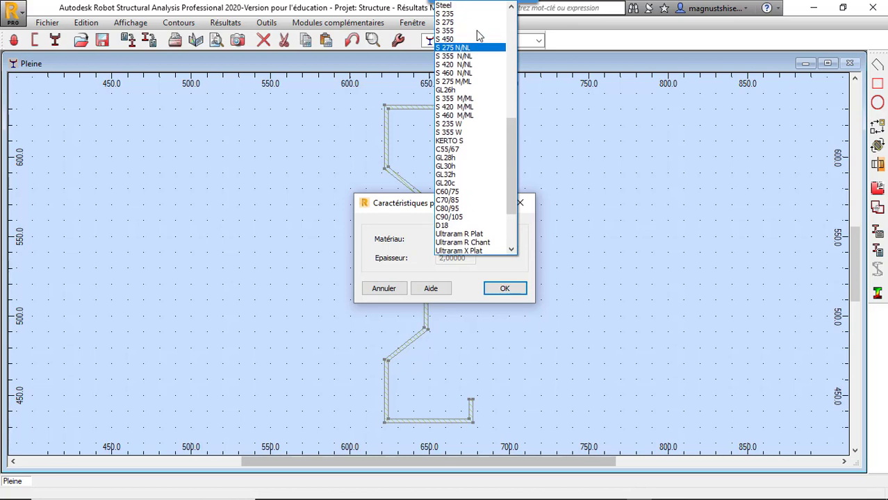
left_click(476, 29)
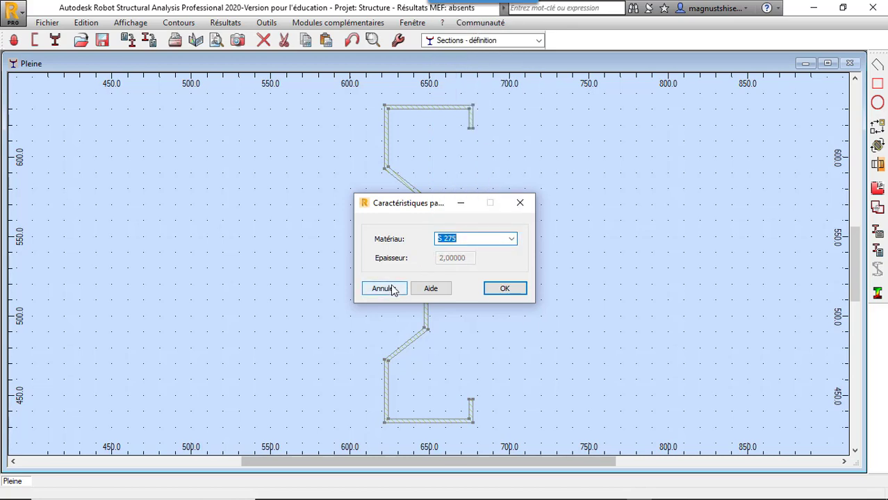
left_click(505, 289)
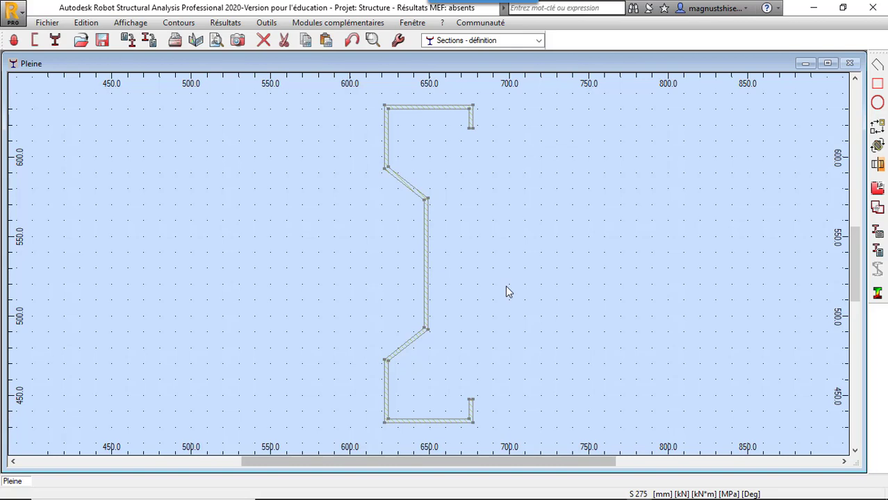
left_click(194, 23)
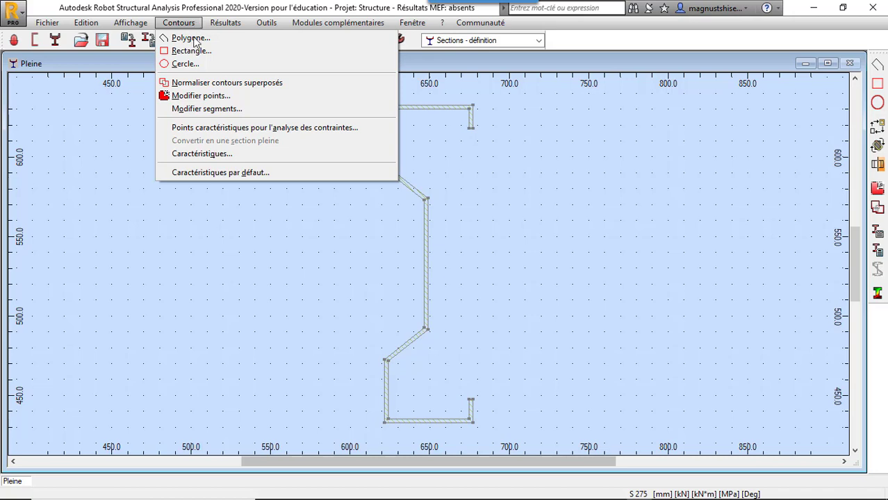
left_click(231, 154)
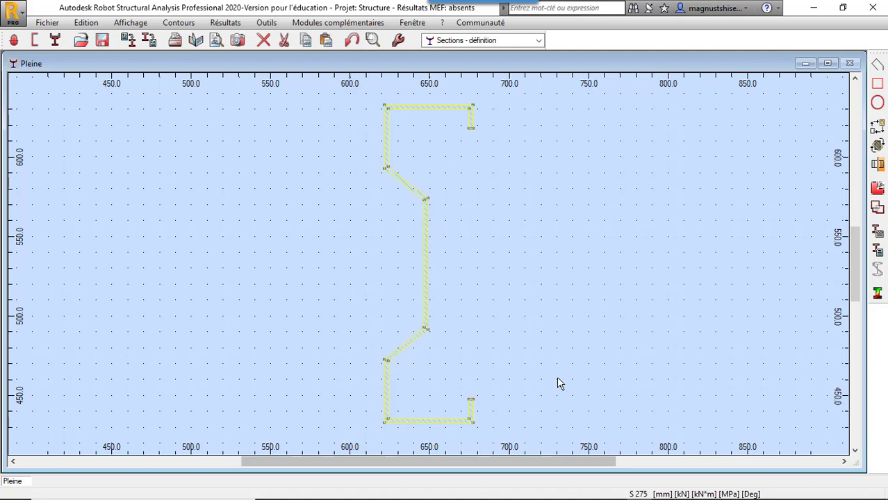
Calculate the Sigma section's properties, including torsional inertia, shear stiffness coefficients, shear resistance factors and plastic resistance factors
left_click(884, 232)
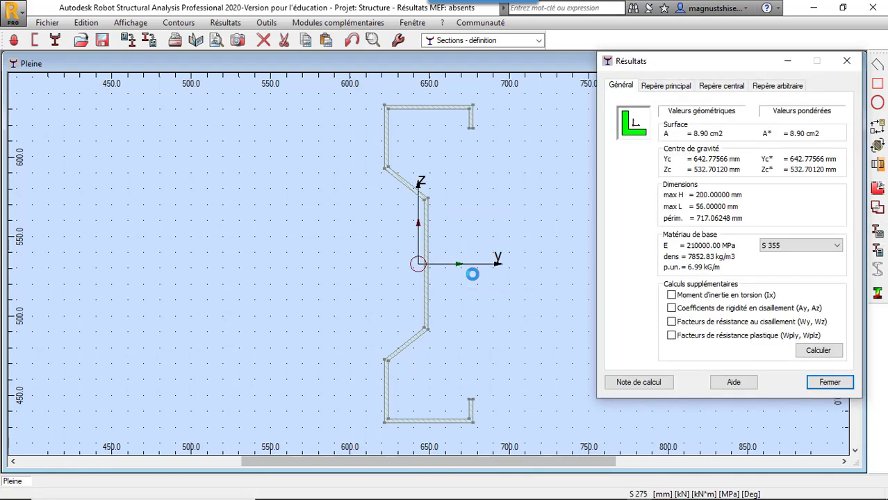
left_click(785, 249)
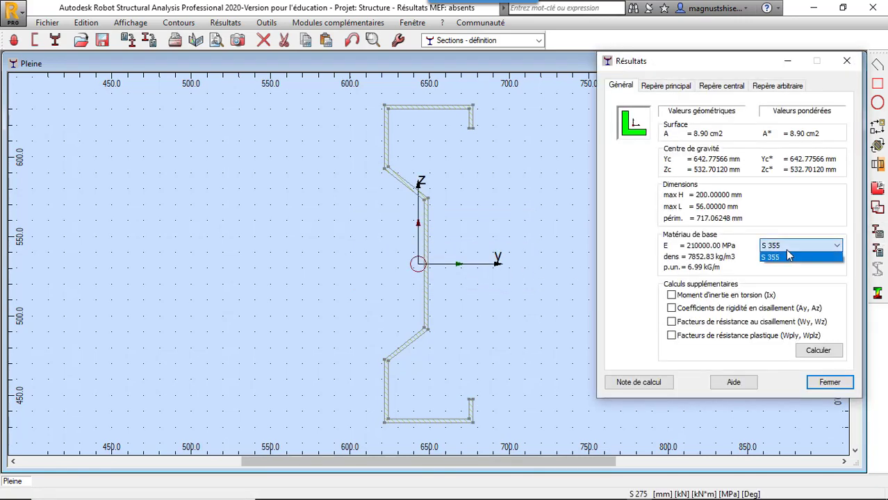
left_click(785, 249)
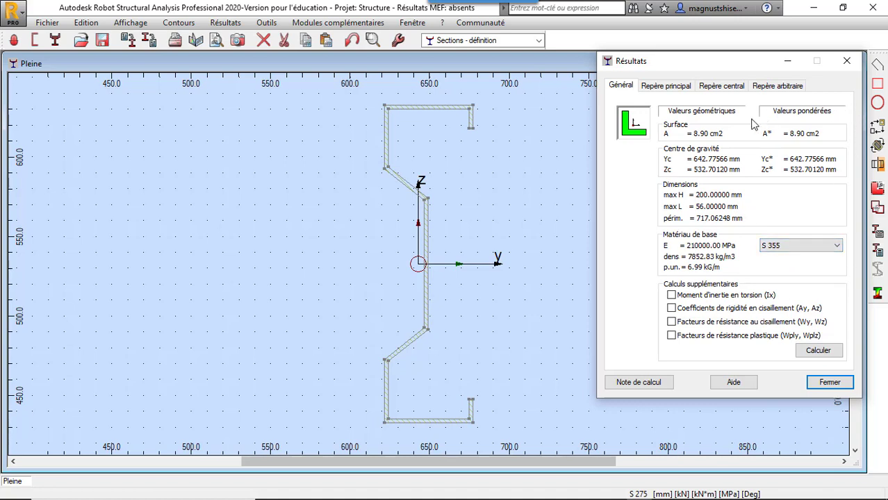
left_click(671, 295)
left_click(671, 309)
left_click(671, 323)
left_click(819, 351)
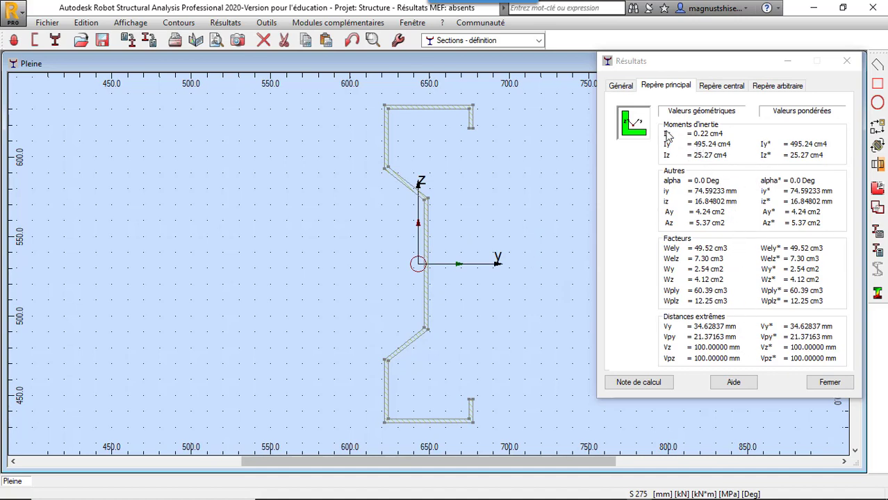
Review the section's general and principal-axis results, and close the results
left_click(630, 89)
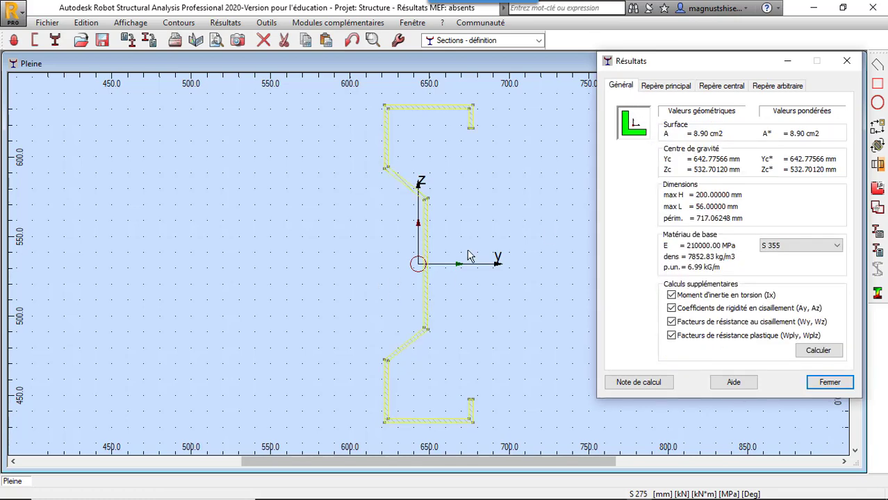
left_click(665, 93)
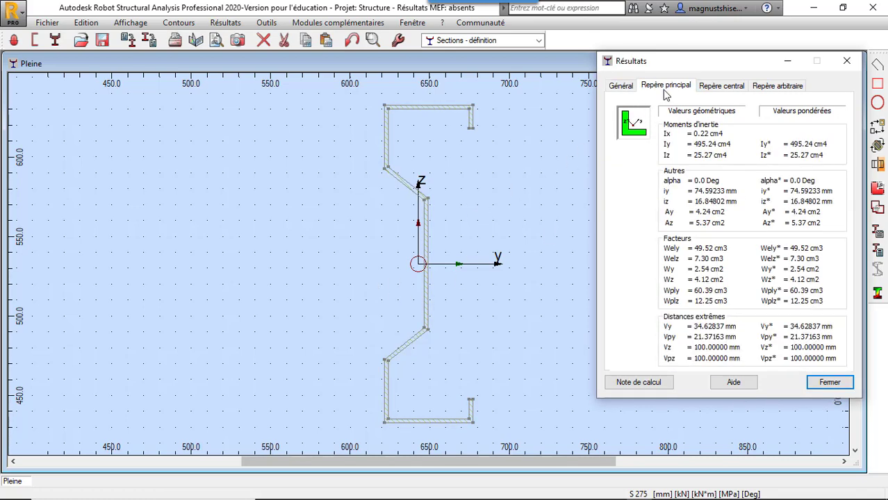
left_click(828, 382)
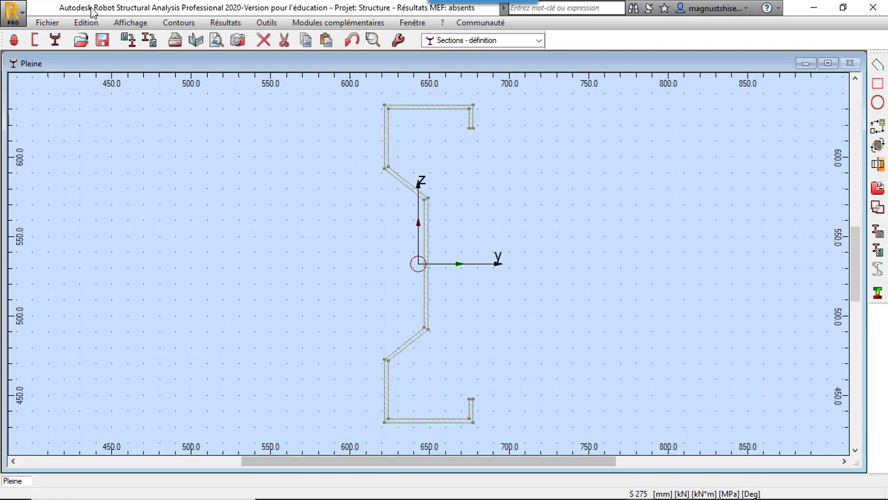
Save the Sigma section in Documents as a .sec file named pros
left_click(42, 23)
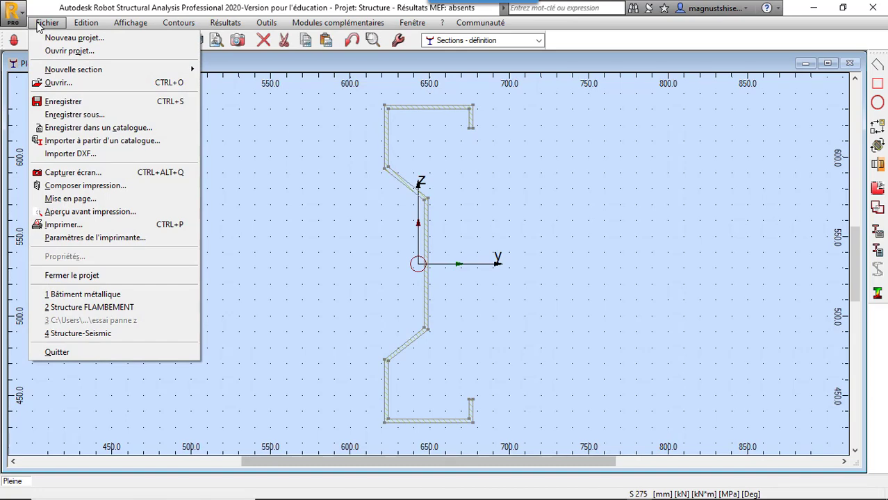
left_click(87, 115)
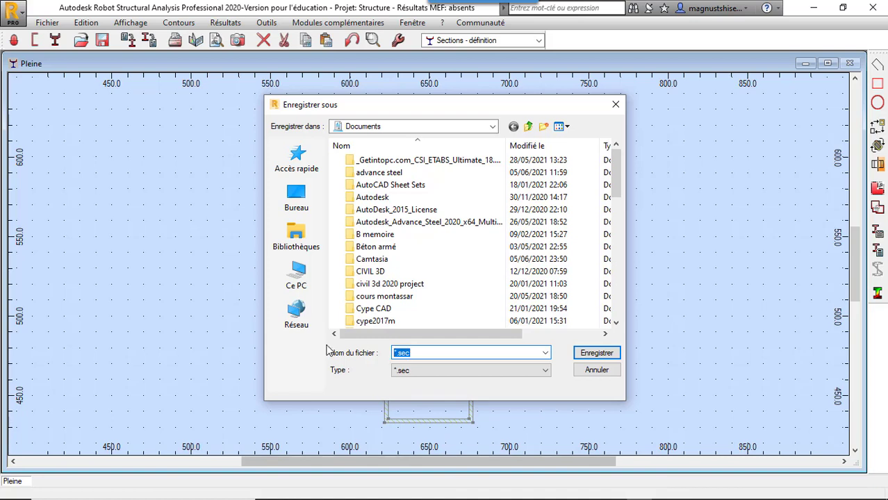
type("p")
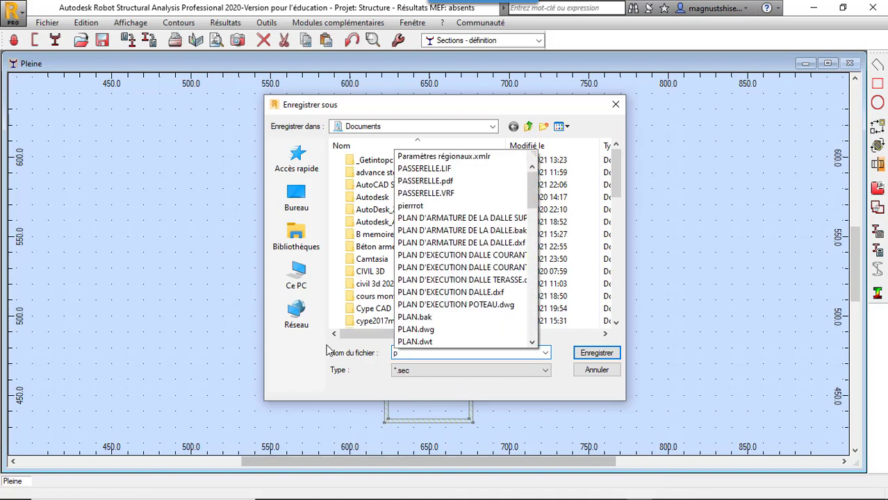
type("ro")
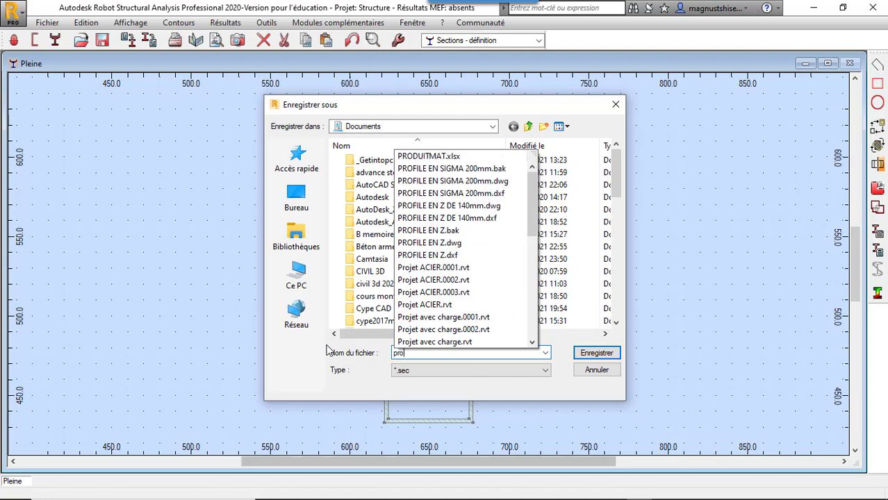
type("s")
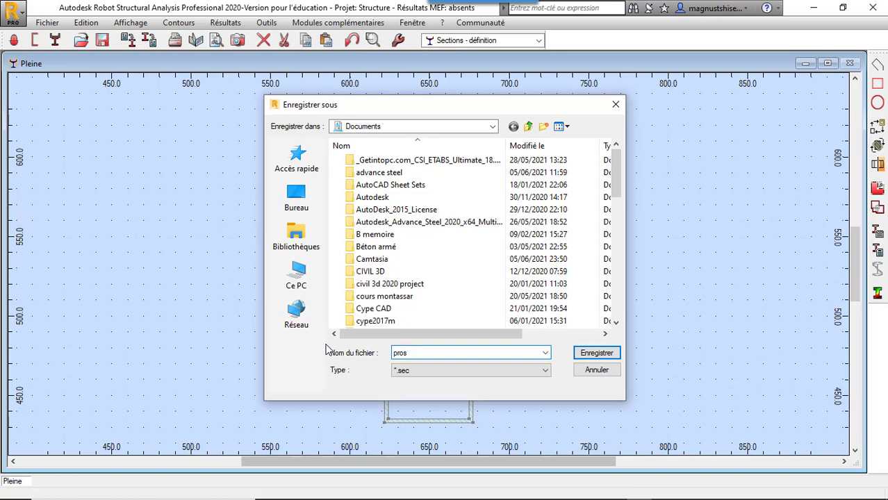
left_click(616, 355)
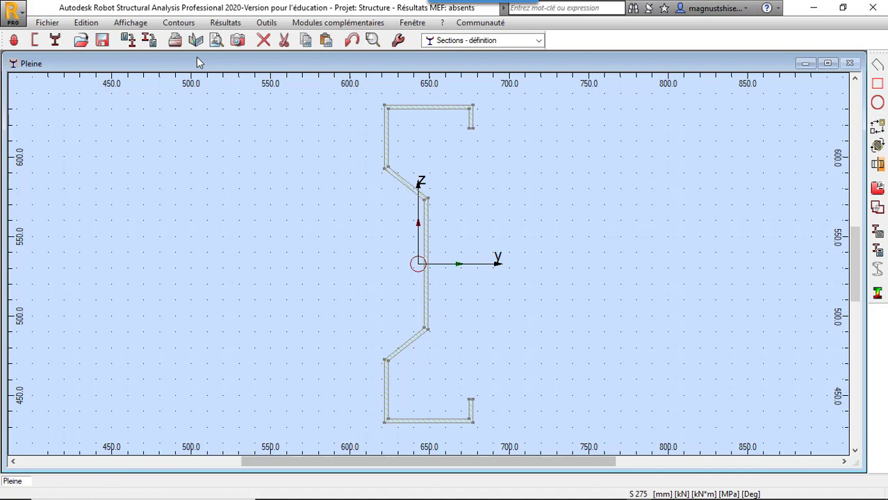
Start saving the Sigma section to the user catalogue and look through the available section types
left_click(47, 23)
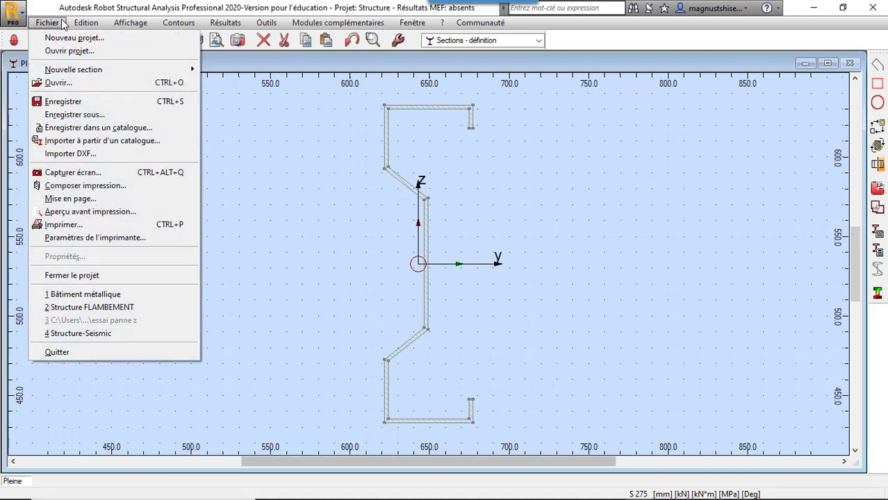
mouse_move(86, 22)
mouse_move(47, 22)
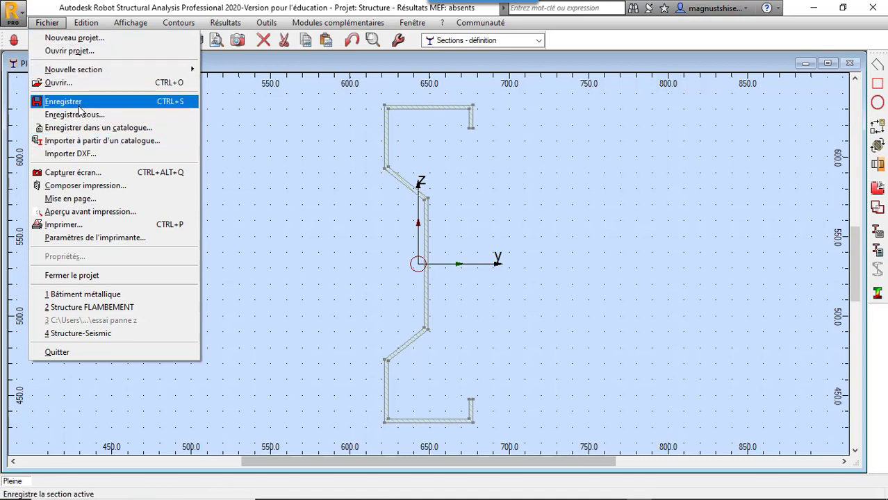
left_click(83, 129)
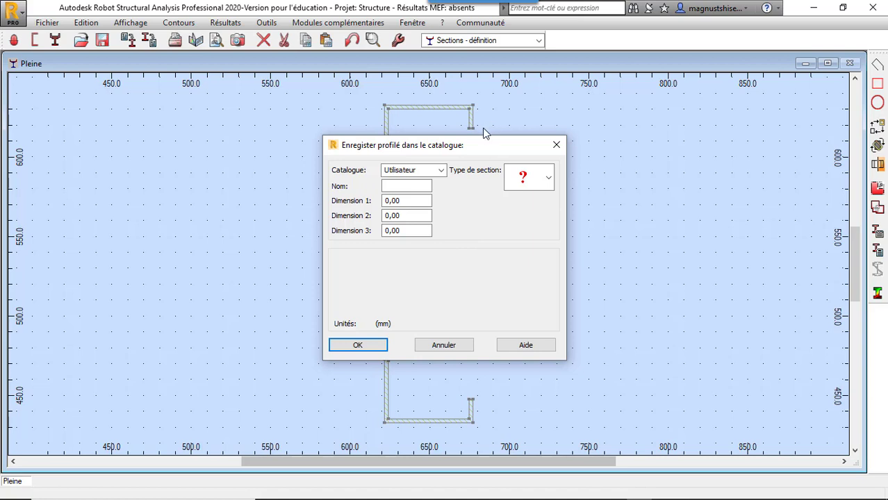
left_click_drag(488, 139, 242, 117)
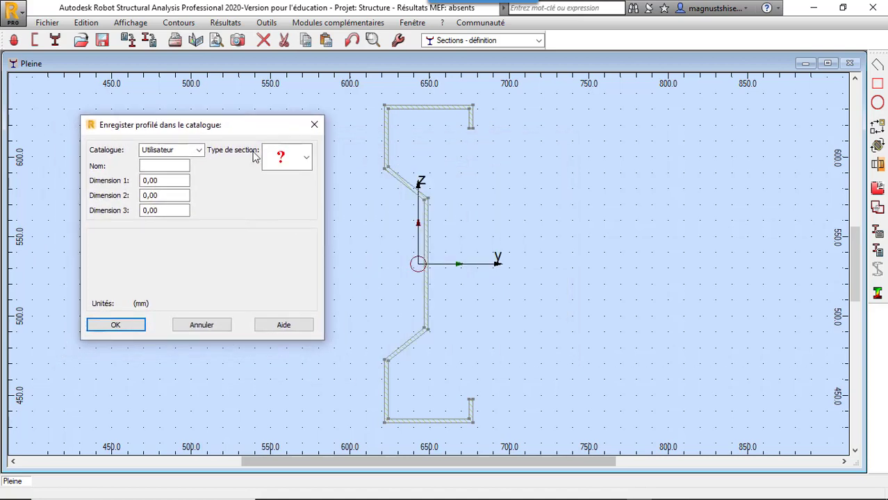
left_click(306, 160)
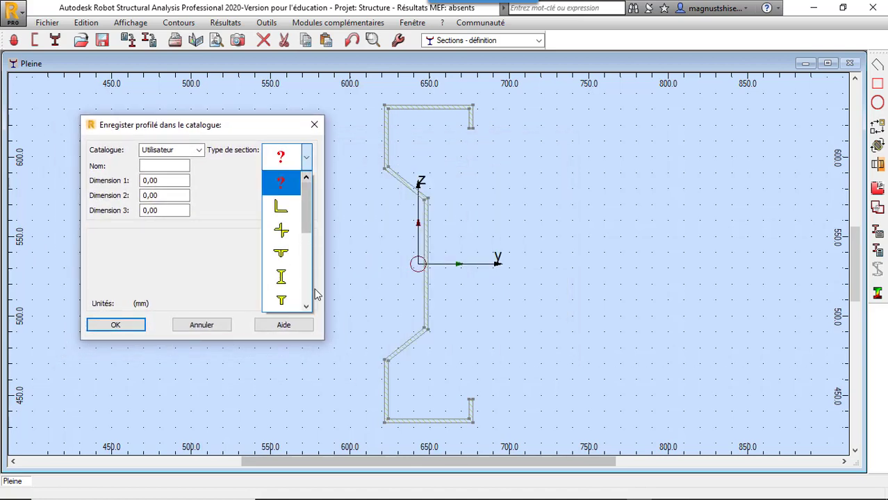
mouse_move(307, 226)
left_mouse_down()
mouse_move(309, 300)
mouse_move(307, 232)
left_mouse_up()
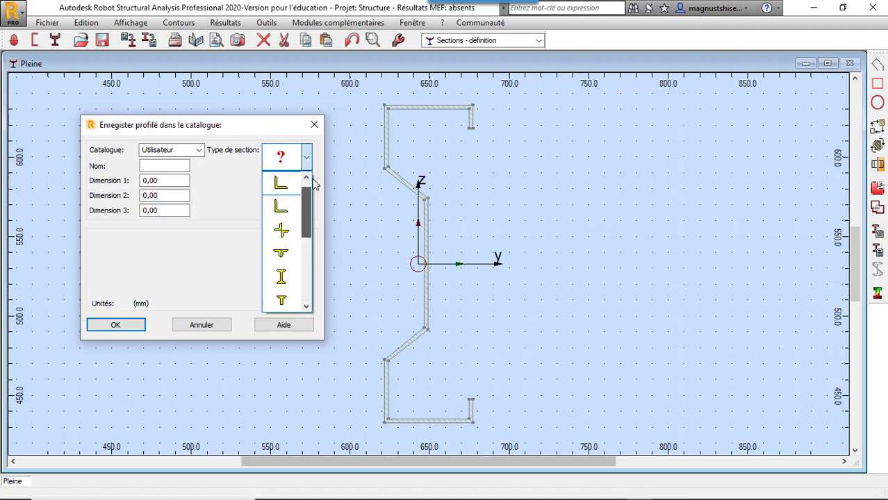
left_click(247, 197)
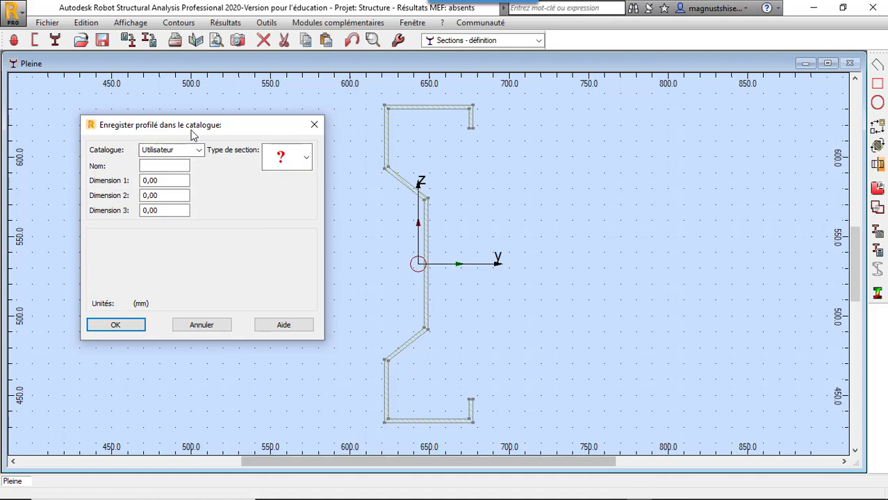
Save the section in the Utilisateur catalogue as PRSI with dimensions 200, 56 and 2.5 mm, and clear the contour selection
left_click(177, 166)
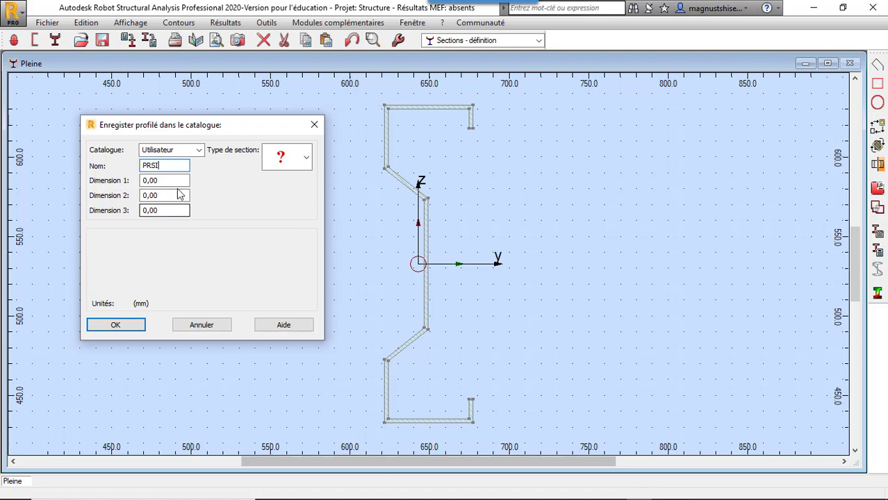
key("Tab")
type("6")
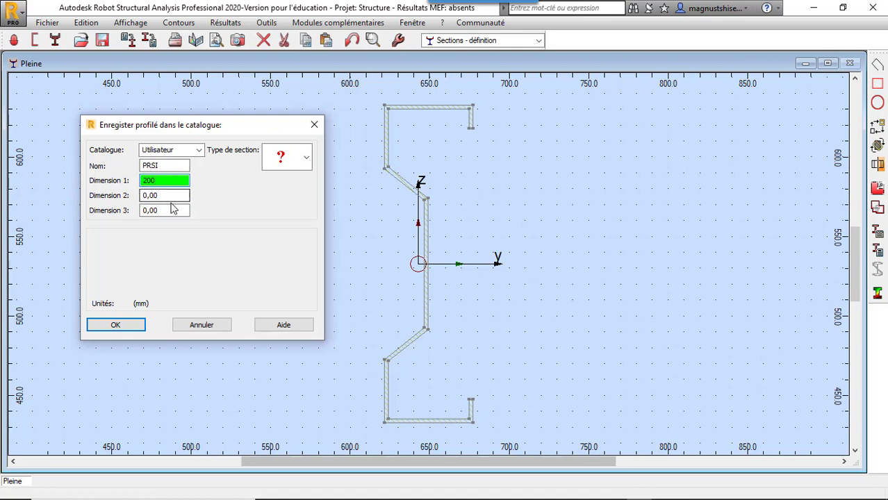
left_click(170, 197)
type("5")
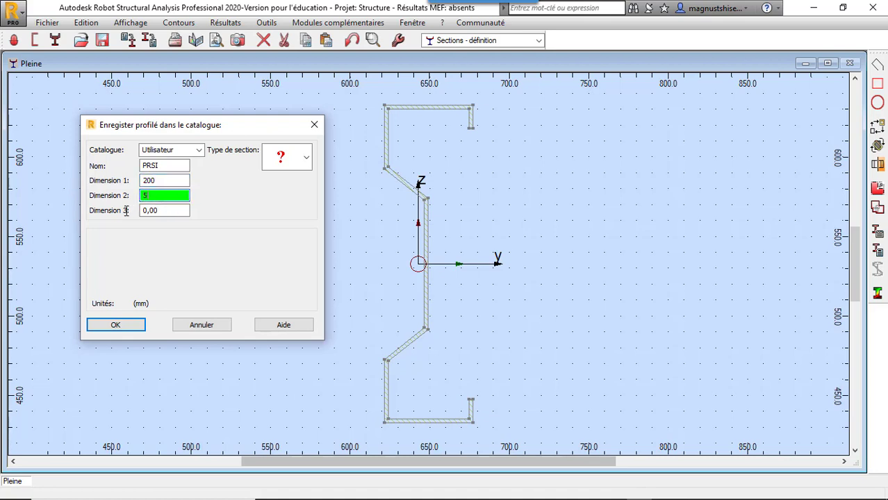
type("6")
left_click(177, 210)
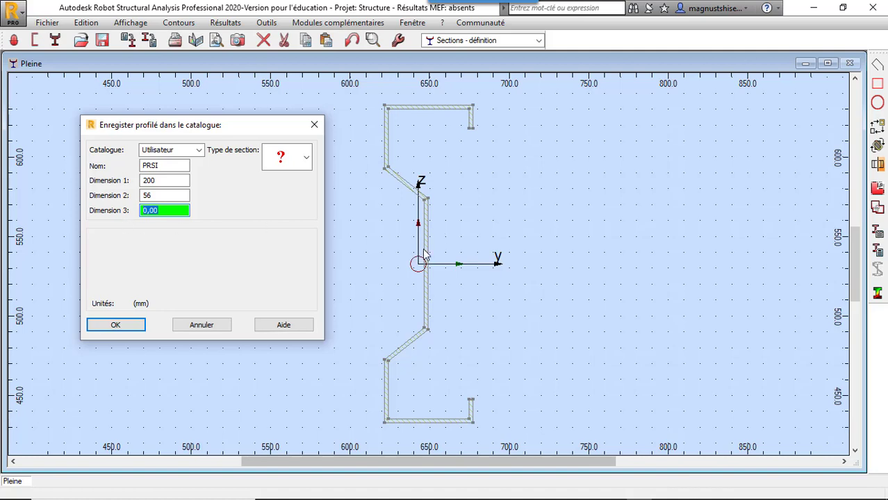
type("2.5")
left_click(116, 325)
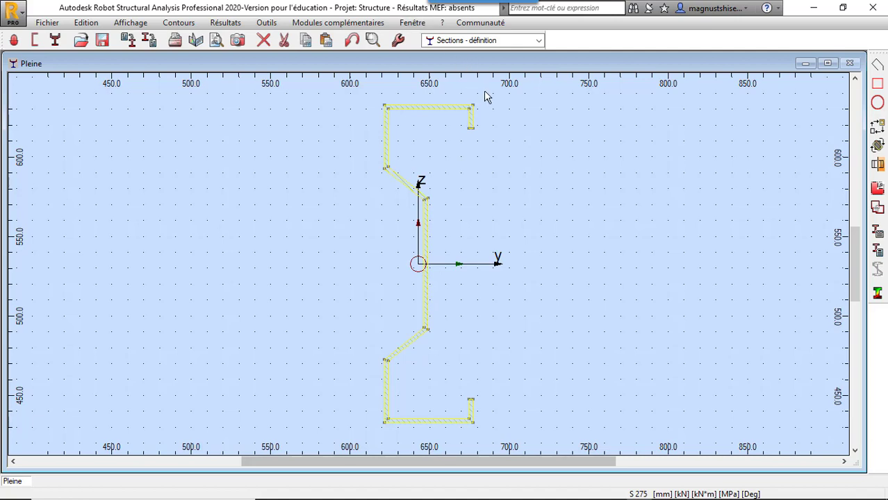
left_click(267, 161)
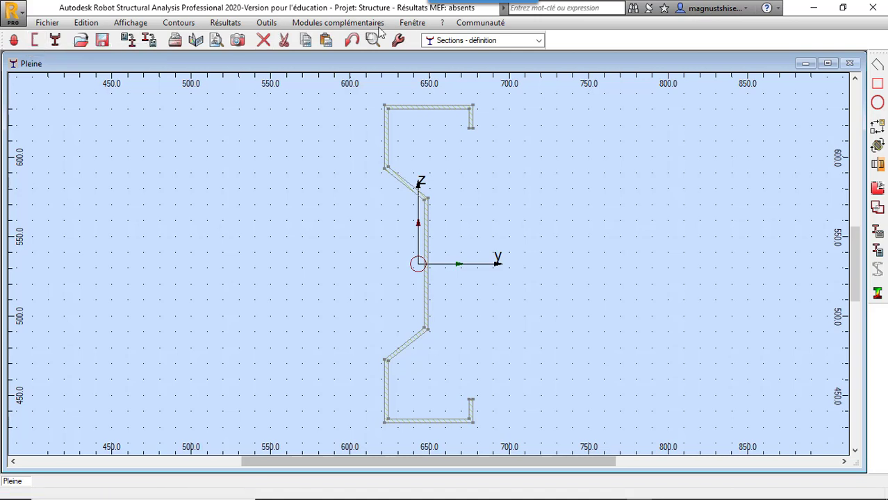
Switch from section definition to the Démarrage modelling layout
left_click(539, 41)
left_click(492, 57)
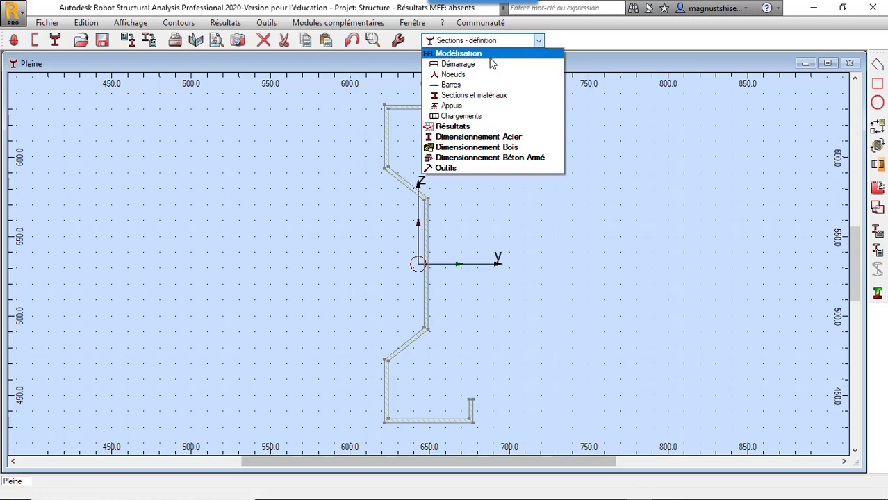
left_click(459, 63)
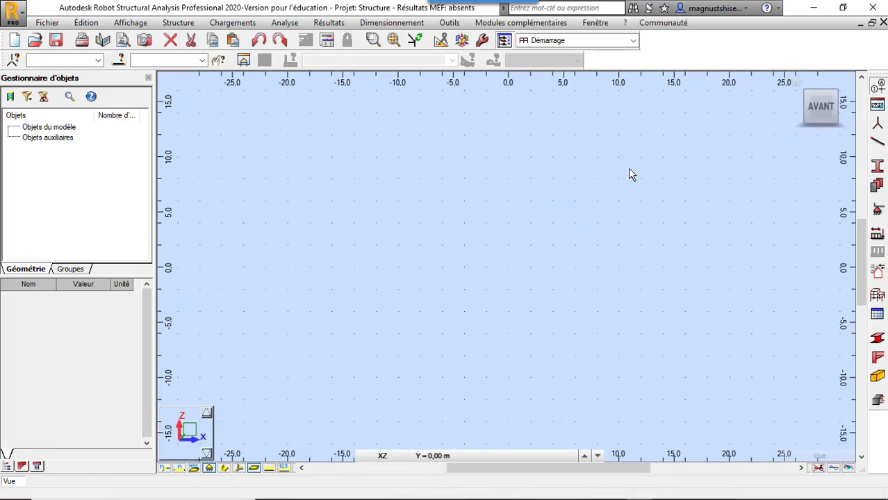
Define Cartesian construction lines along X from 0 m, repeated twice at 8 m spacing
left_click(877, 87)
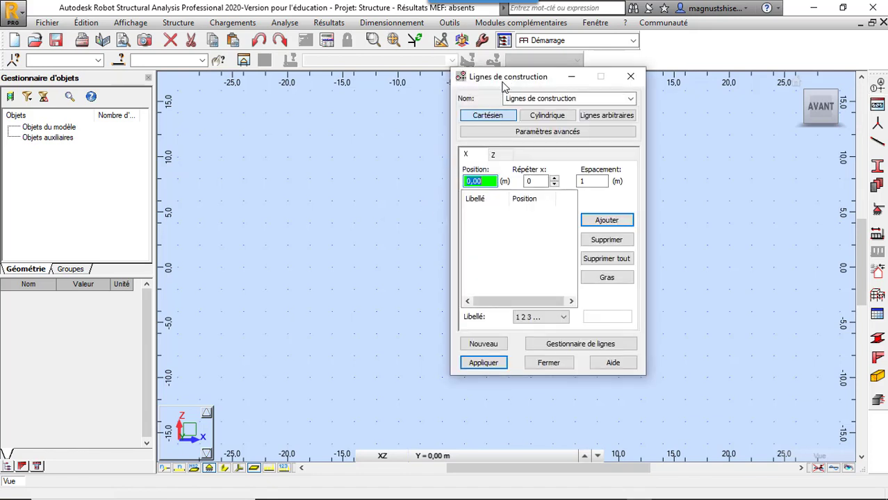
left_click_drag(503, 83, 291, 86)
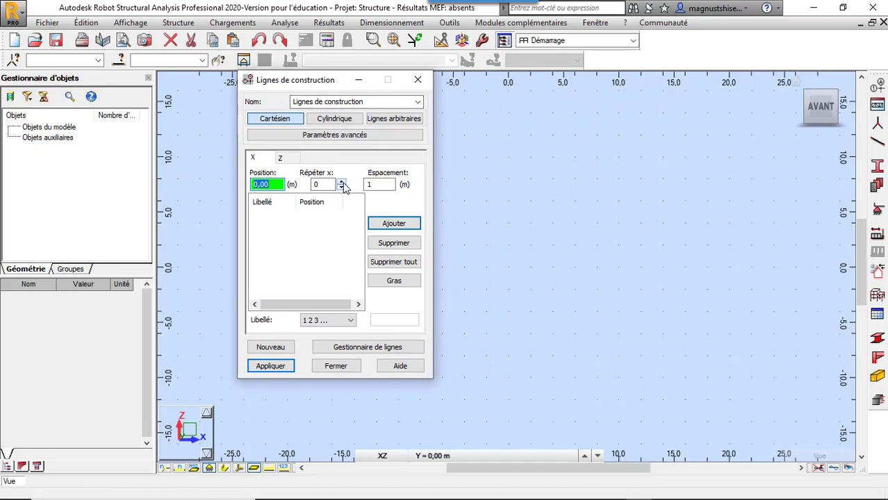
left_click(341, 182)
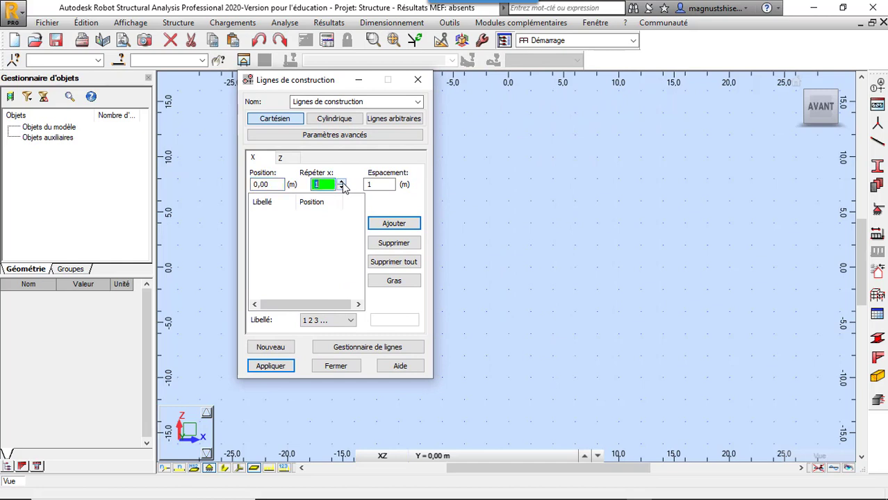
left_click(378, 185)
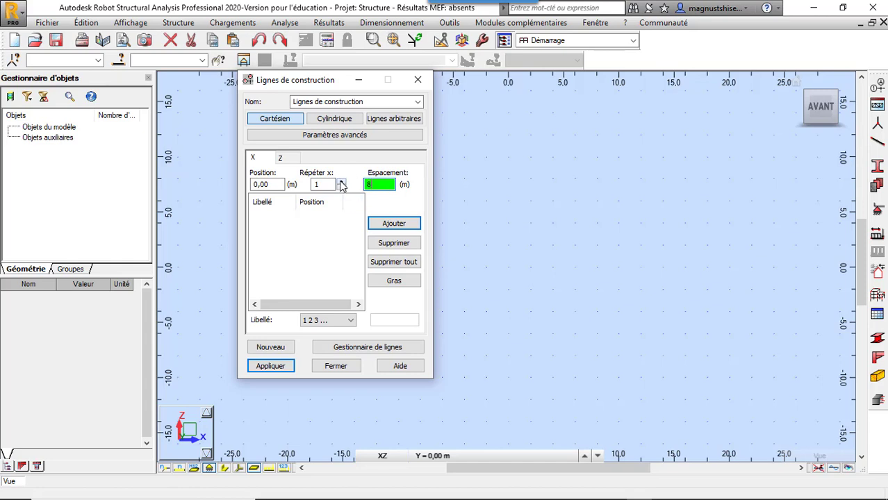
left_click(342, 181)
left_click(383, 239)
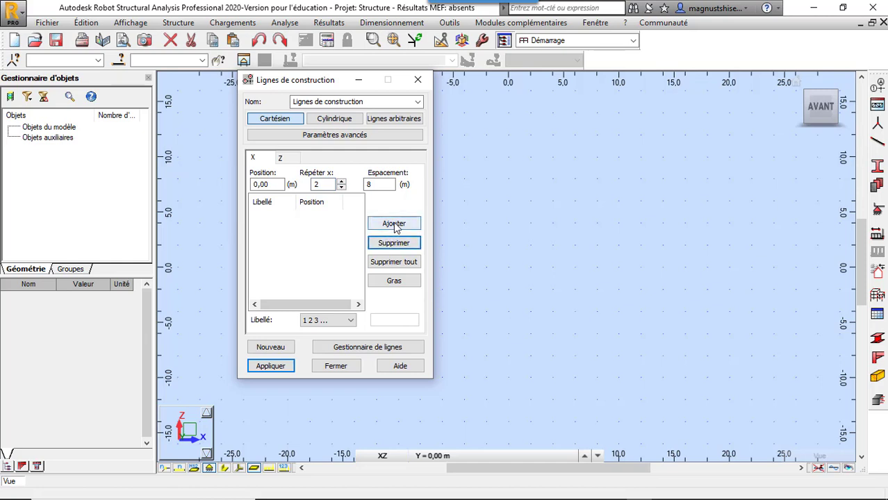
left_click(393, 225)
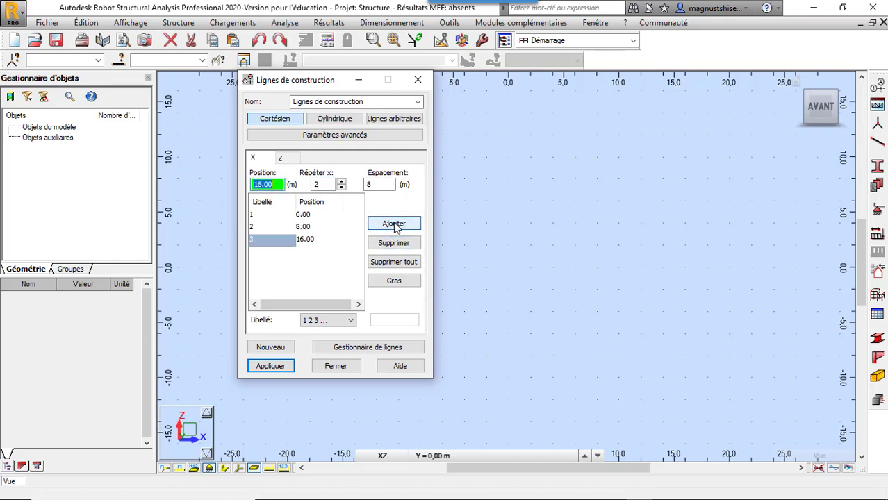
Add Z construction lines from 0 m at 6 m spacing, and delete the extra line at 12 m
left_click(282, 160)
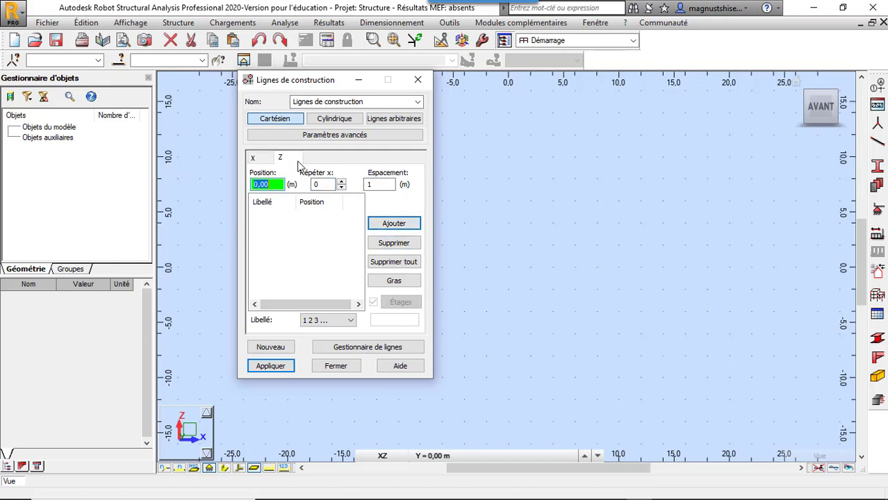
double_click(383, 184)
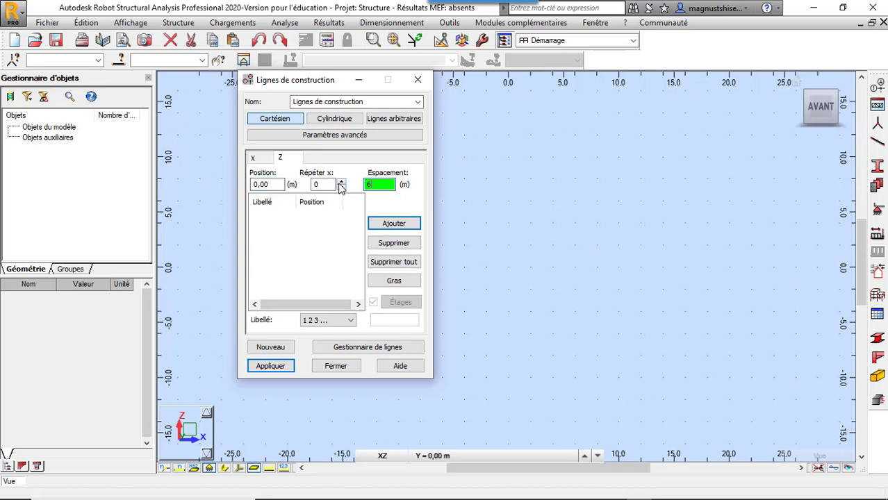
left_click(342, 182)
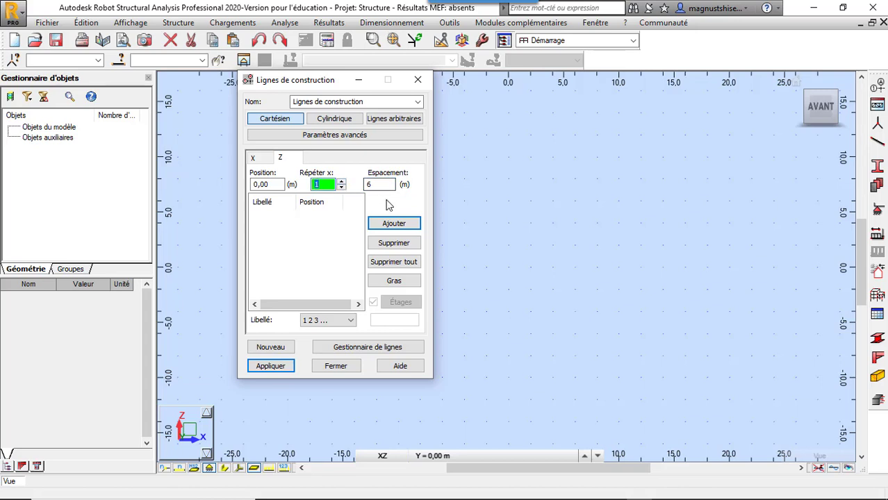
left_click(393, 225)
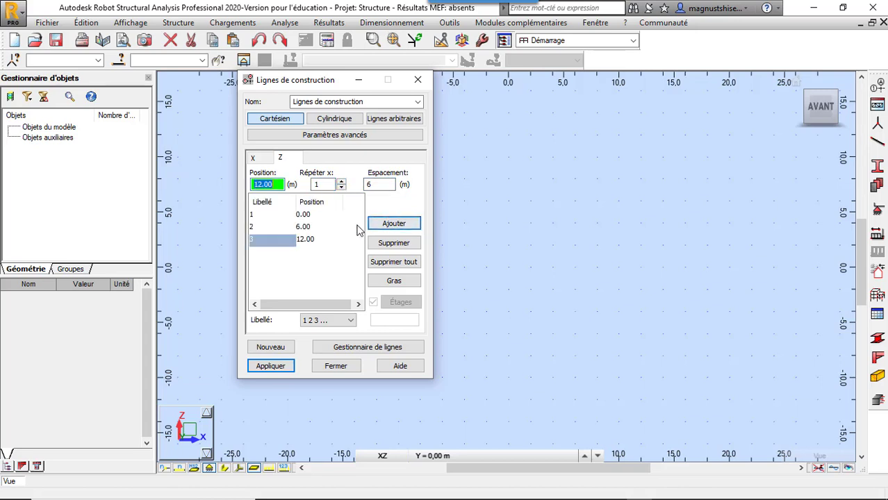
left_click(381, 245)
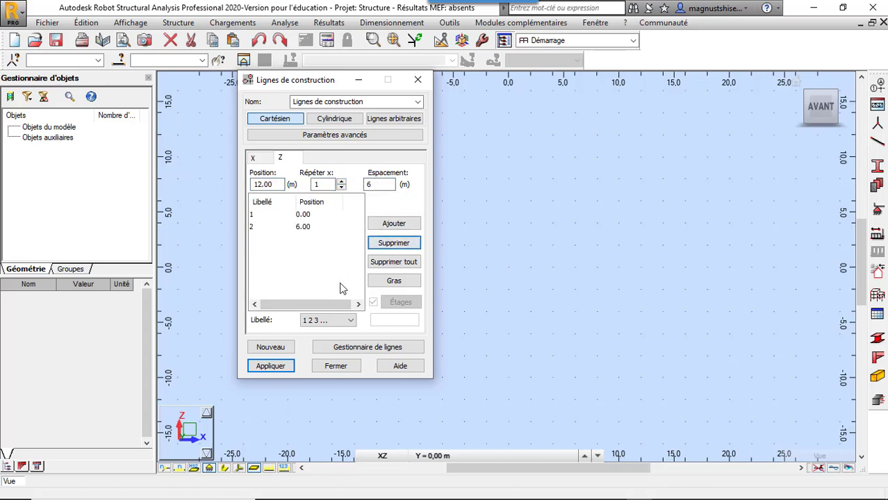
Set the Z spacing to 7 m, delete the line added at 13 m, and add one at 7 m measured from the 0 m line
double_click(379, 185)
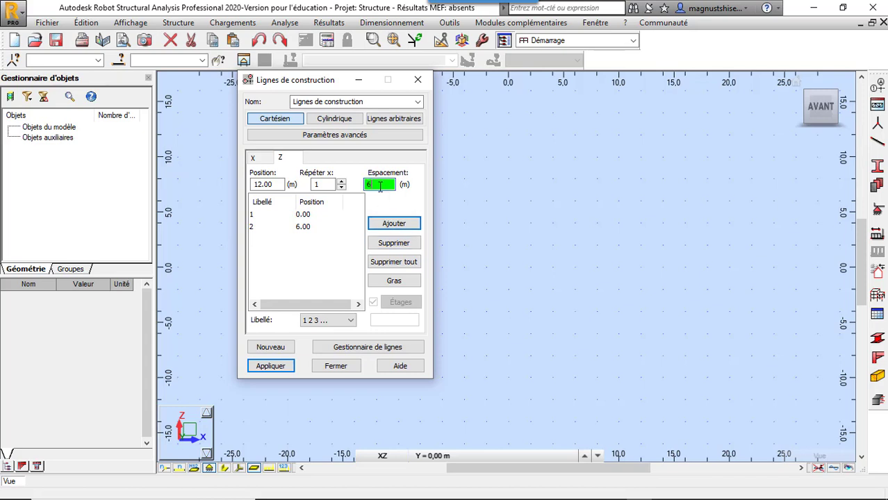
left_click(254, 227)
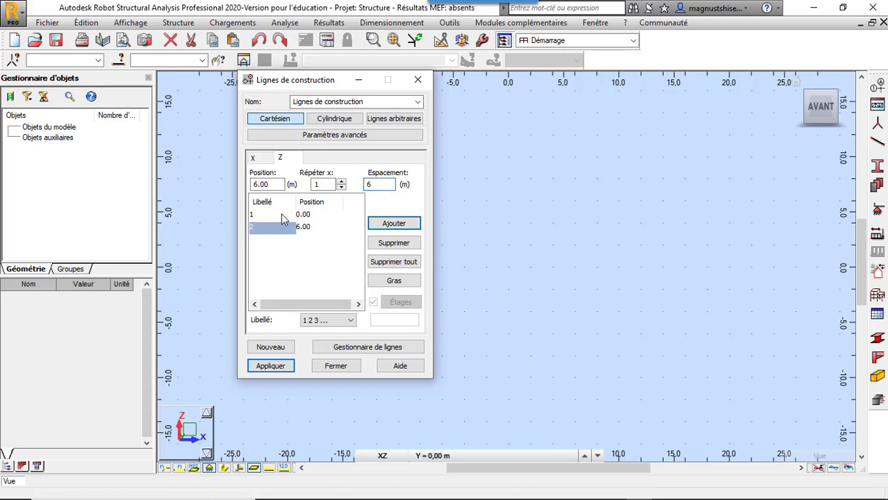
double_click(375, 185)
type("7")
left_click(402, 224)
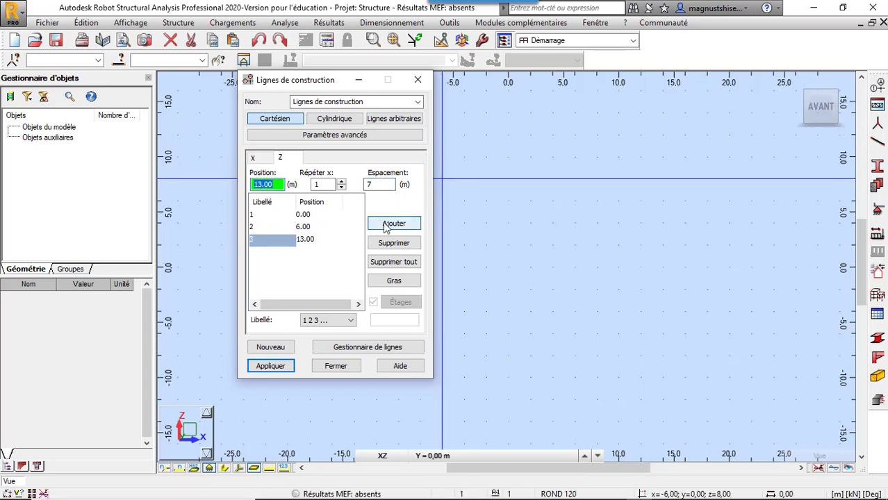
left_click(390, 244)
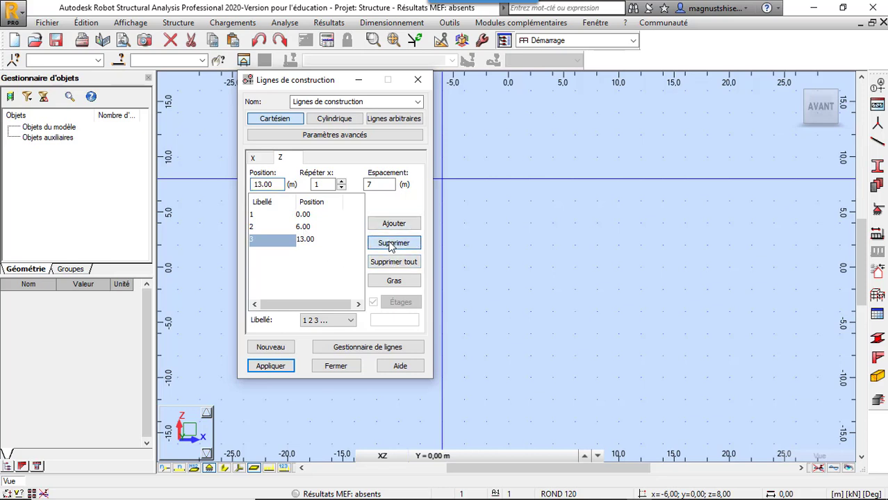
left_click(255, 228)
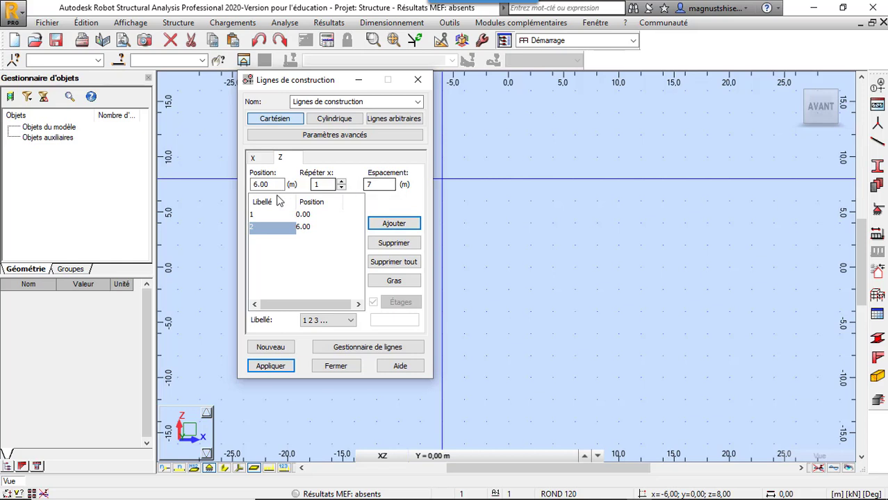
left_click(264, 215)
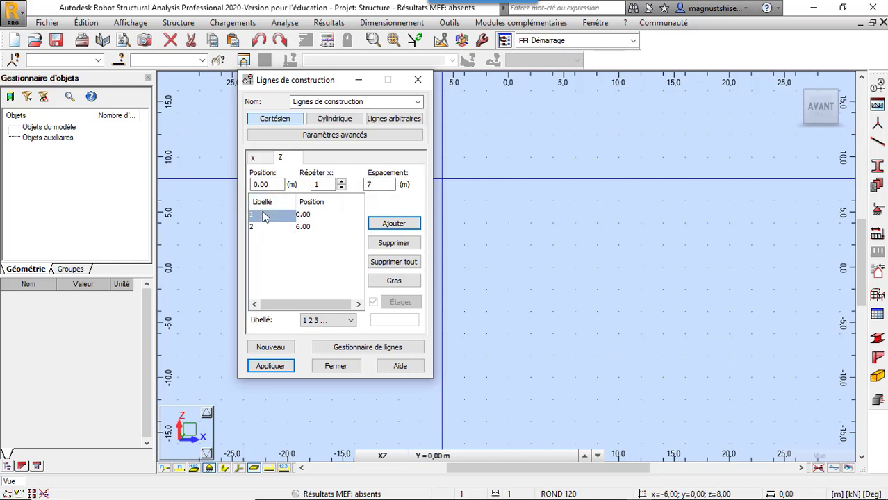
left_click(388, 225)
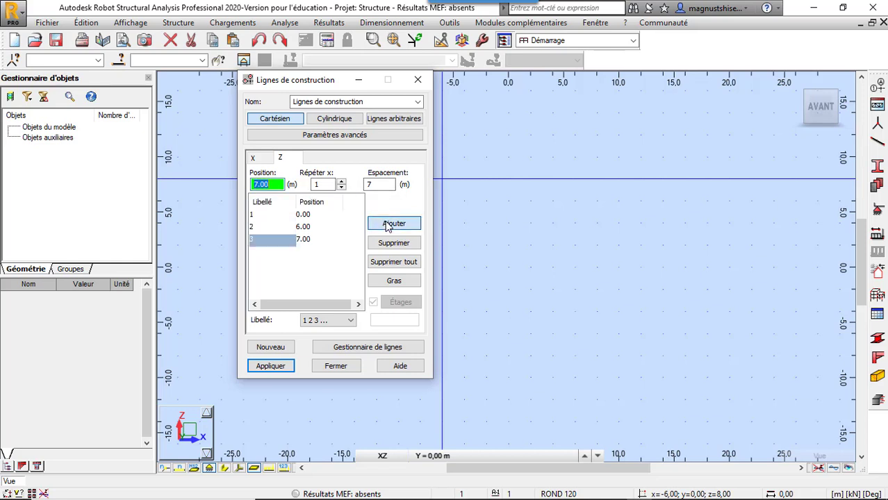
Label the Z construction lines by value (Valeur) and apply the construction lines
left_click(330, 320)
left_click(312, 349)
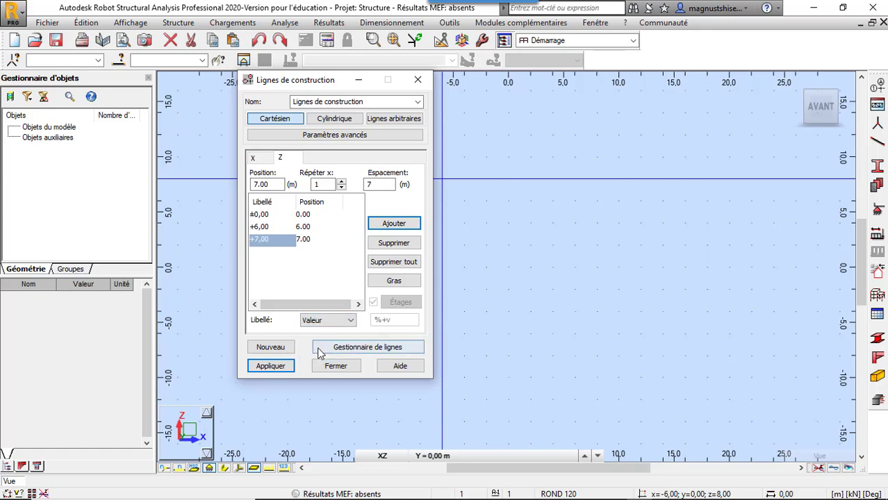
left_click(270, 368)
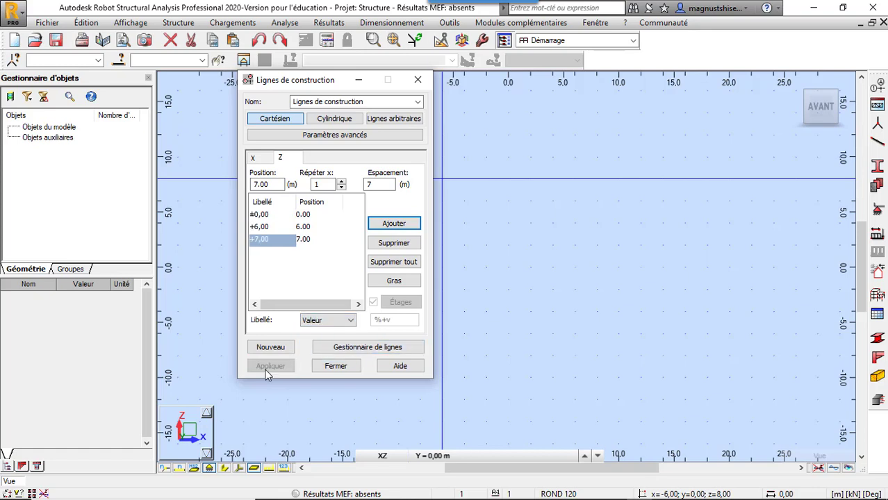
Draw two HEA 500 columns of type Poteau, from (0; 0) to (0; 6) and from (16; 0) to (16; 6) m
left_click(334, 367)
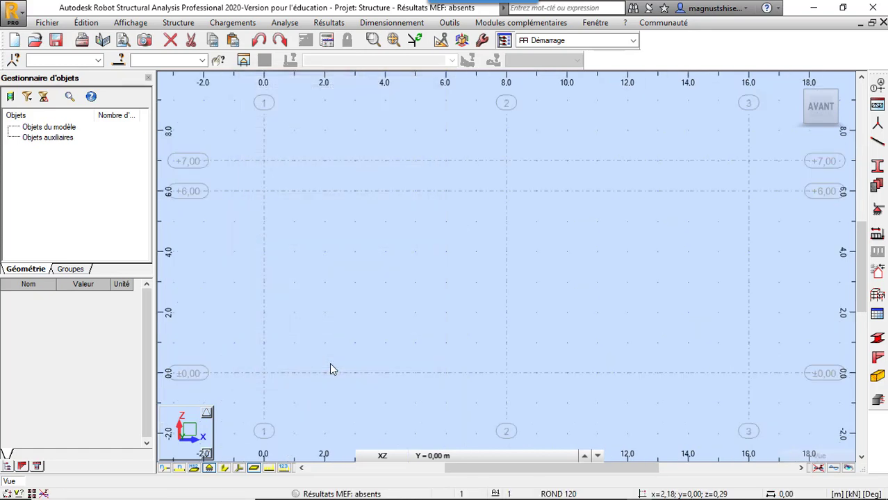
left_click(880, 144)
left_click_drag(527, 87, 5, 100)
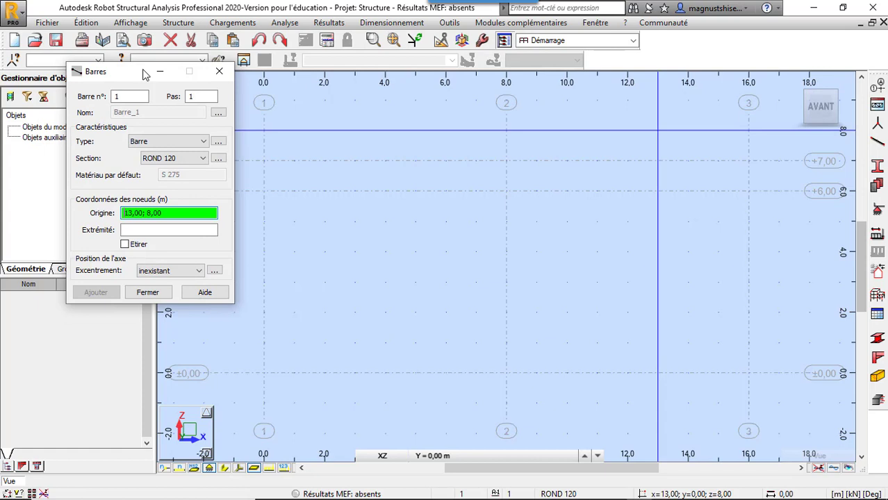
left_click(167, 141)
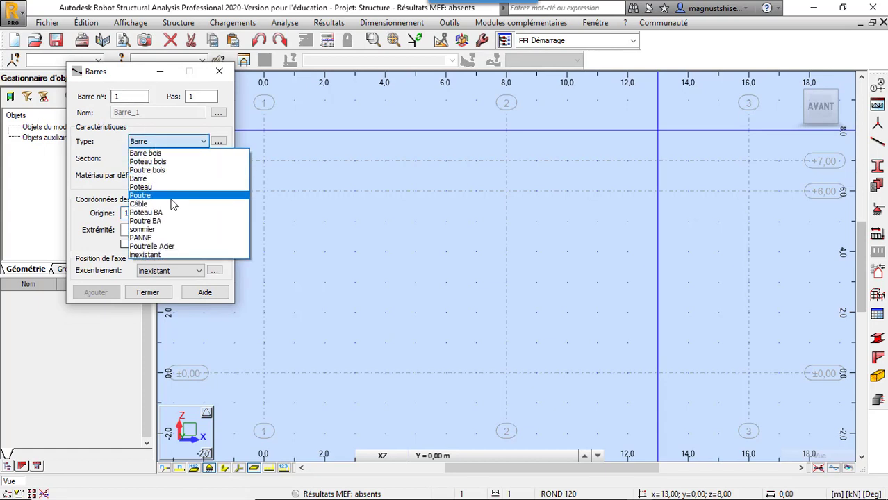
left_click(167, 187)
left_click(172, 159)
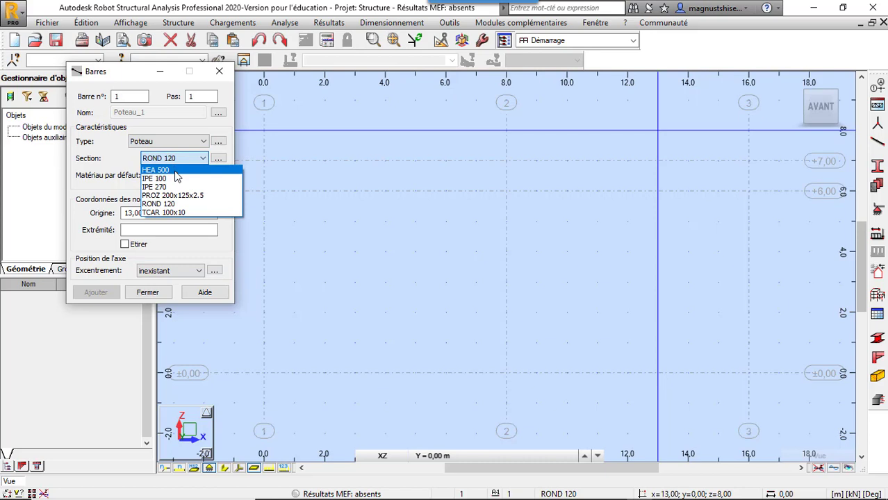
left_click(174, 170)
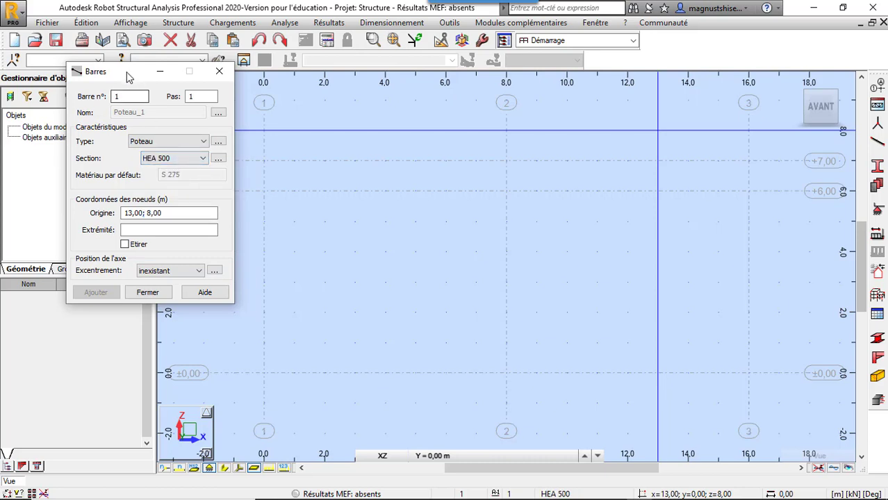
left_click_drag(128, 72, 59, 79)
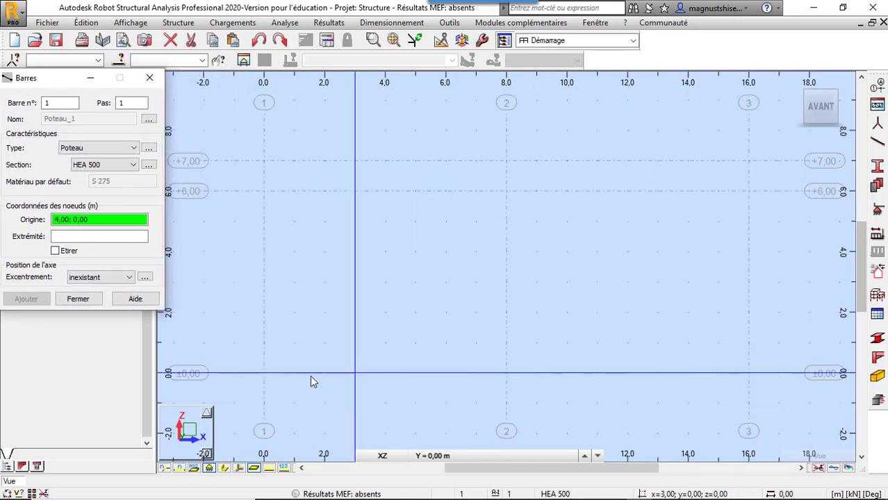
left_click(273, 376)
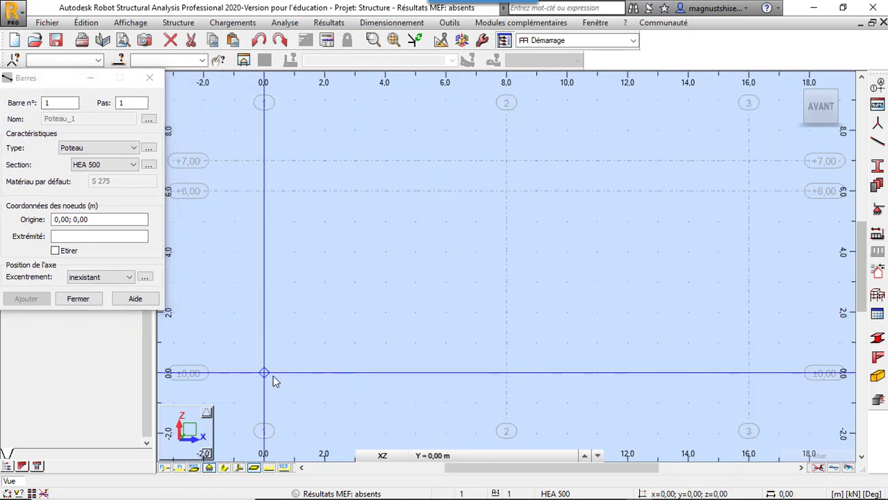
left_click(264, 192)
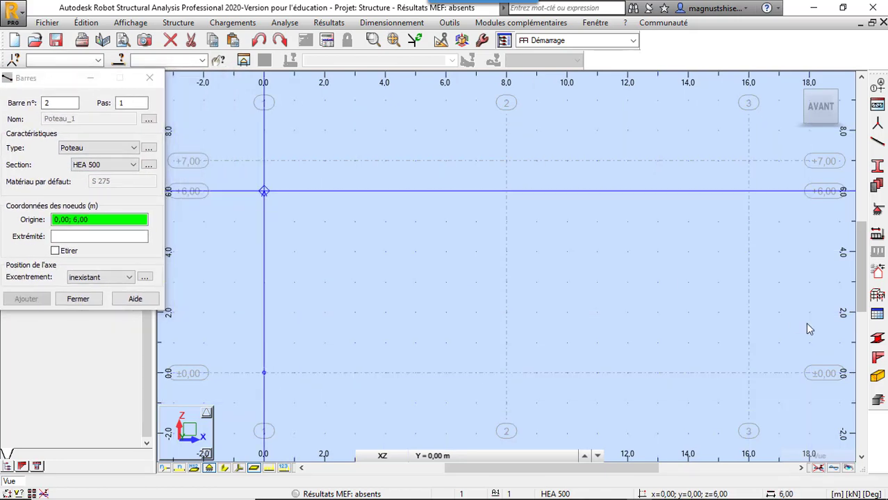
left_click(749, 373)
left_click(750, 211)
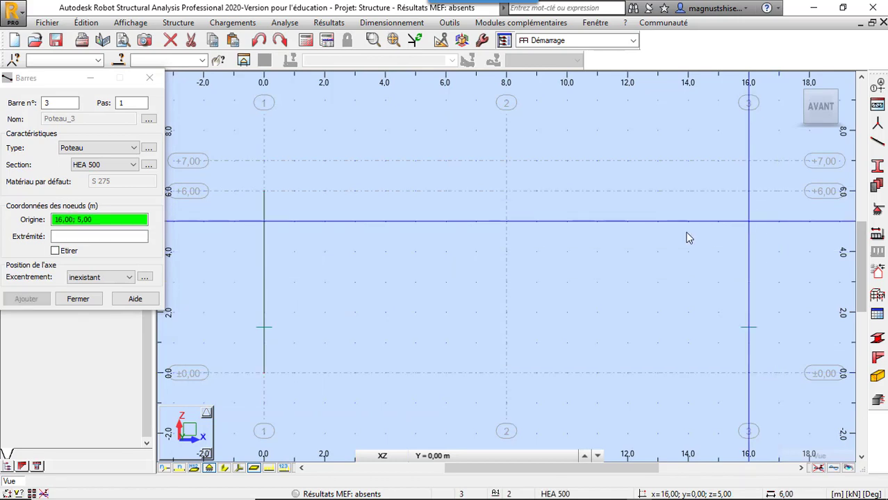
Draw two continuous IPE 270 rafters of type Poutre, from (0; 6) through the ridge at (8; 7) to (16; 6) m
left_click(105, 150)
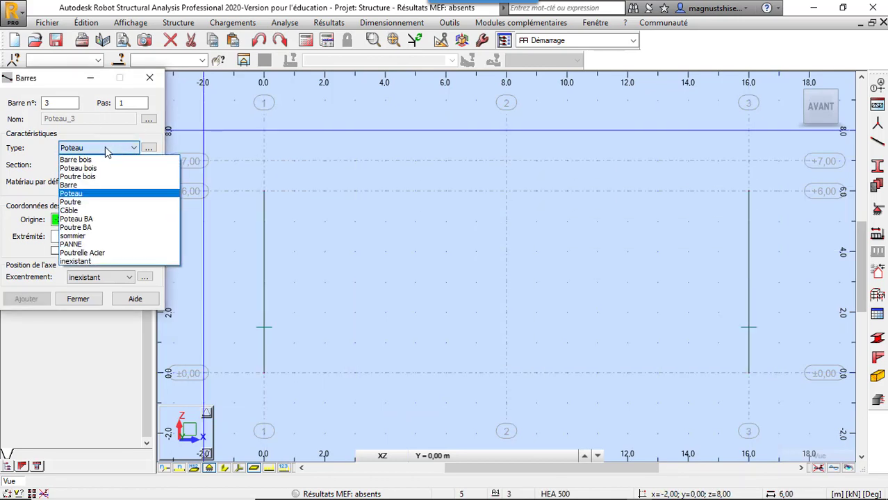
left_click(110, 202)
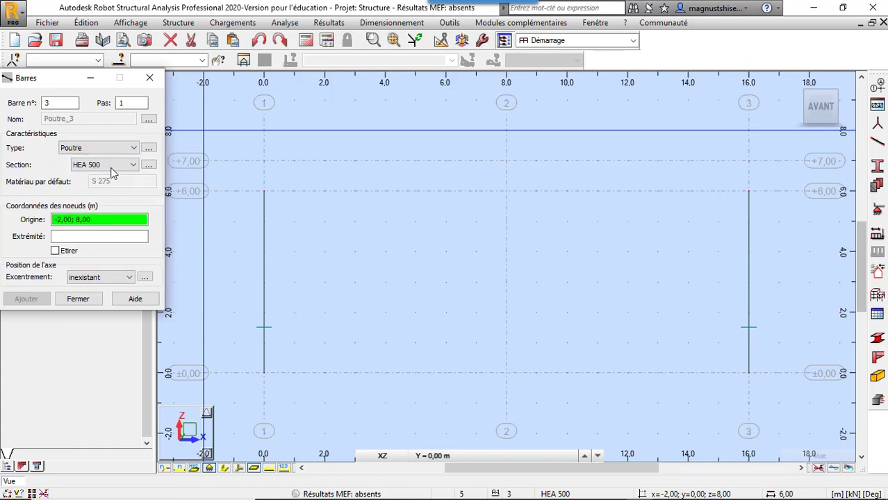
left_click(112, 167)
left_click(104, 193)
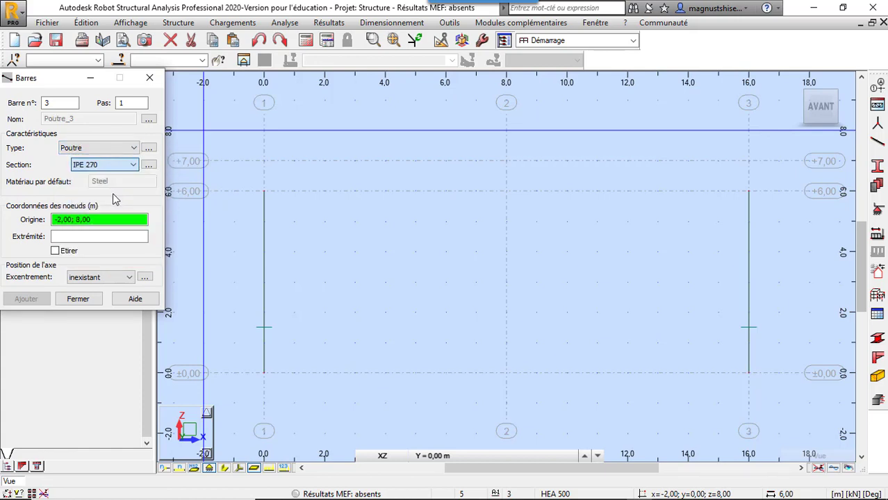
left_click(263, 192)
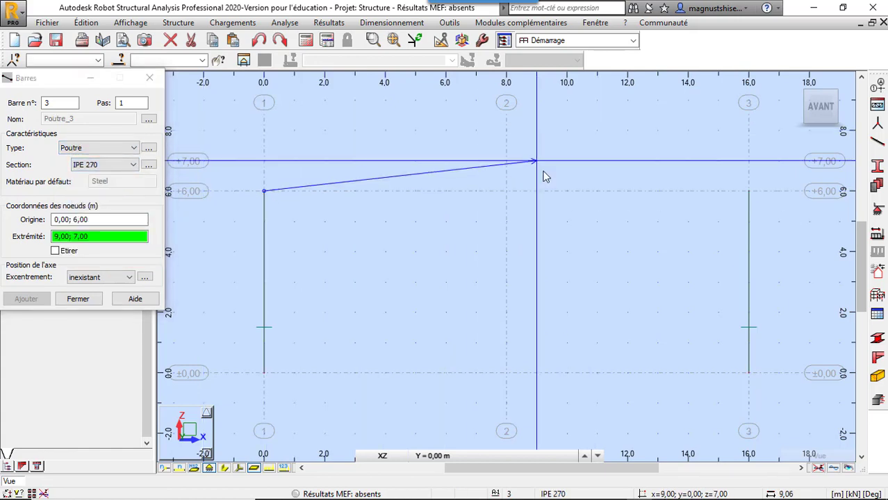
left_click(506, 161)
left_click(55, 251)
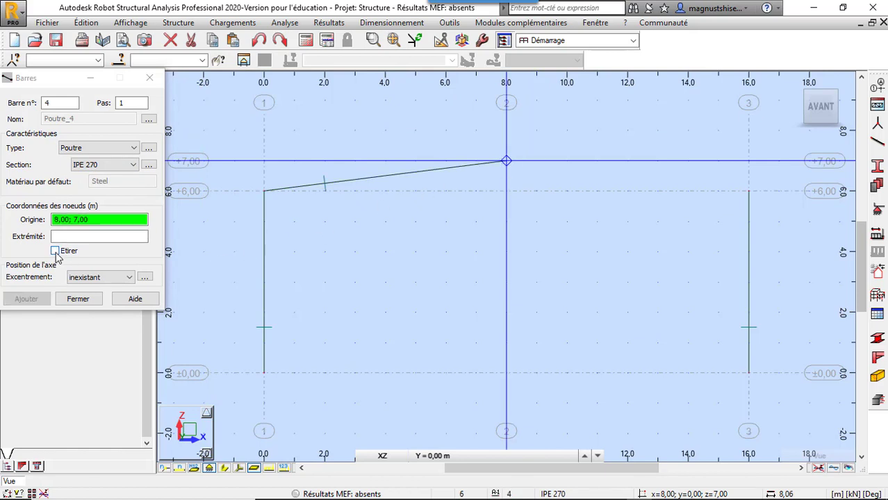
left_click(750, 193)
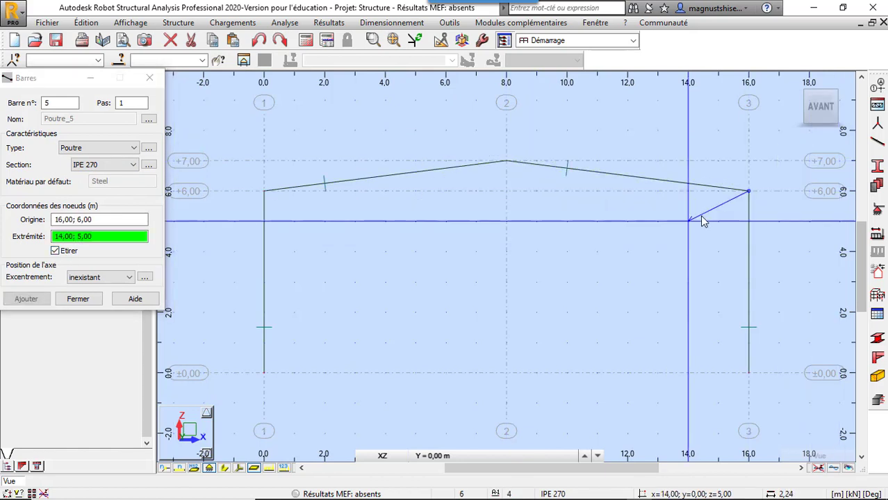
left_click(149, 78)
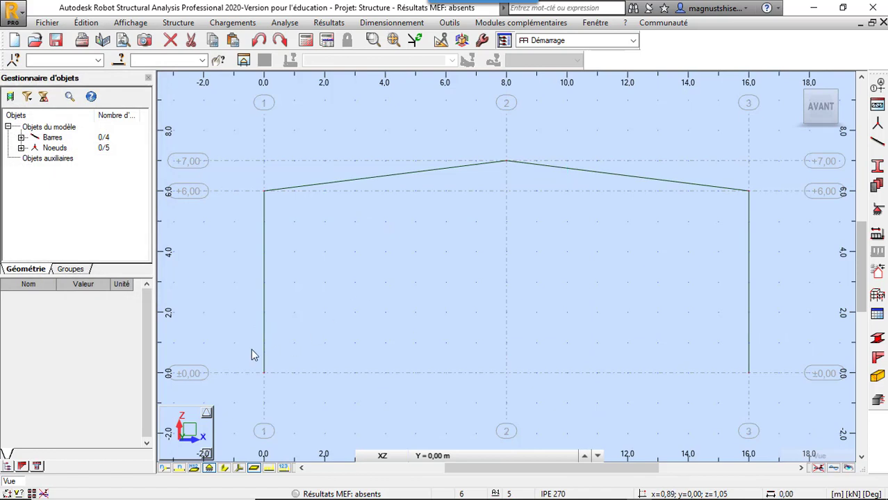
Apply Pinned supports to the base nodes of both columns
left_click_drag(234, 348, 792, 418)
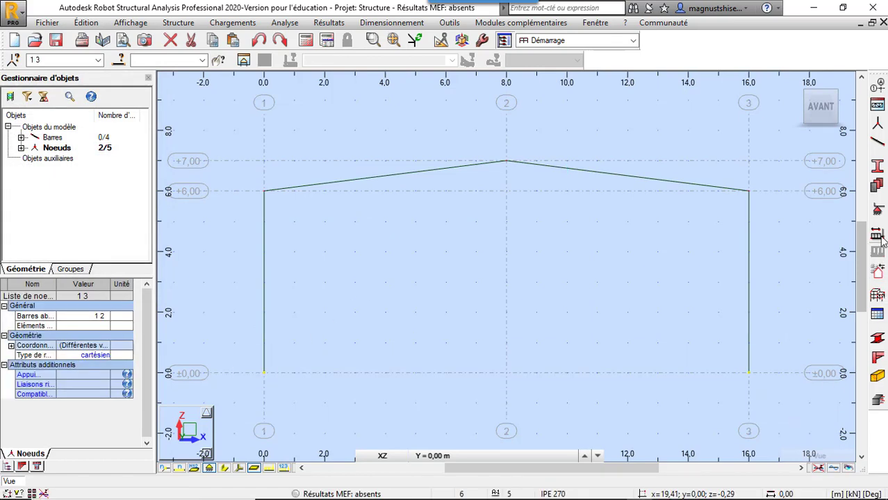
left_click(878, 209)
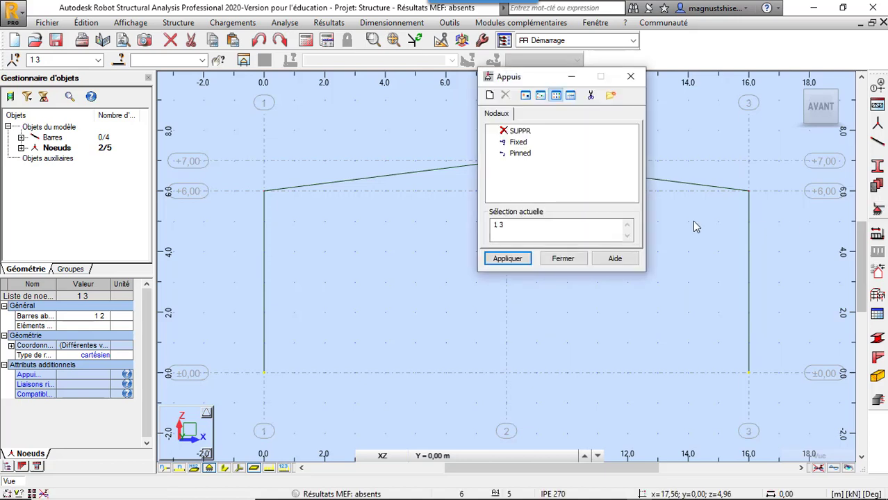
left_click(520, 153)
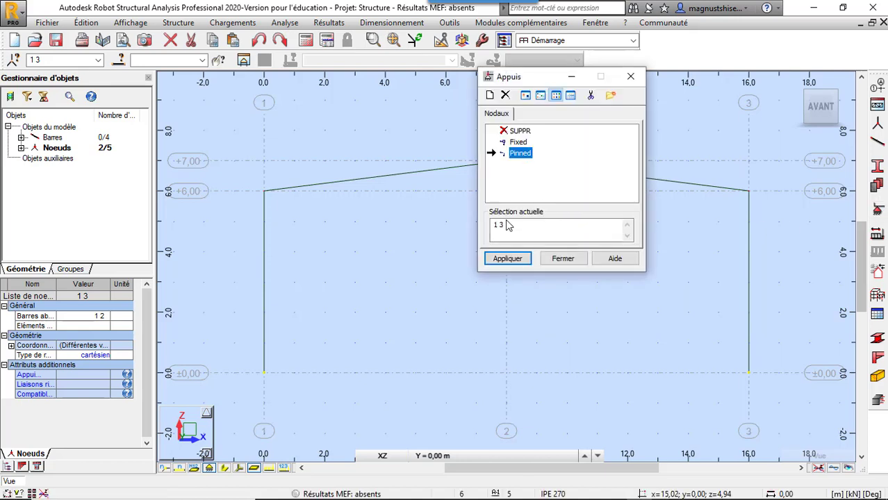
left_click(507, 258)
left_click(560, 260)
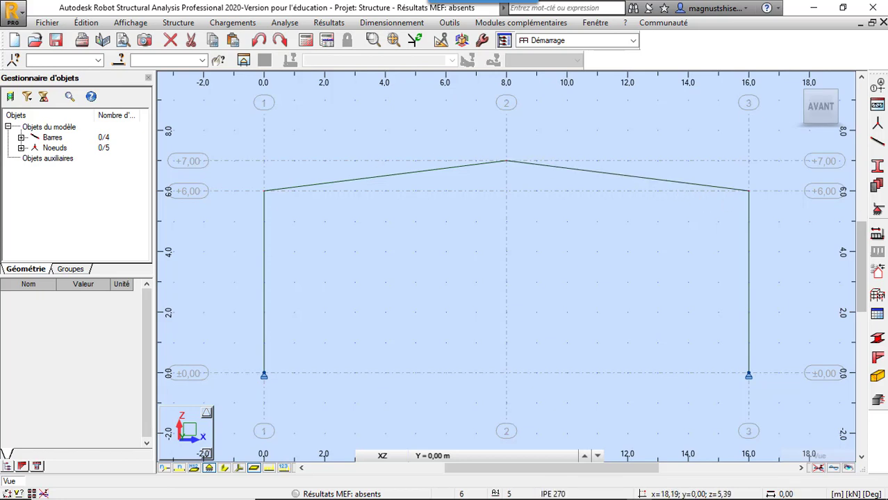
Add a permanent load case named PERM1 with the sub-nature Structurelle
left_click(880, 236)
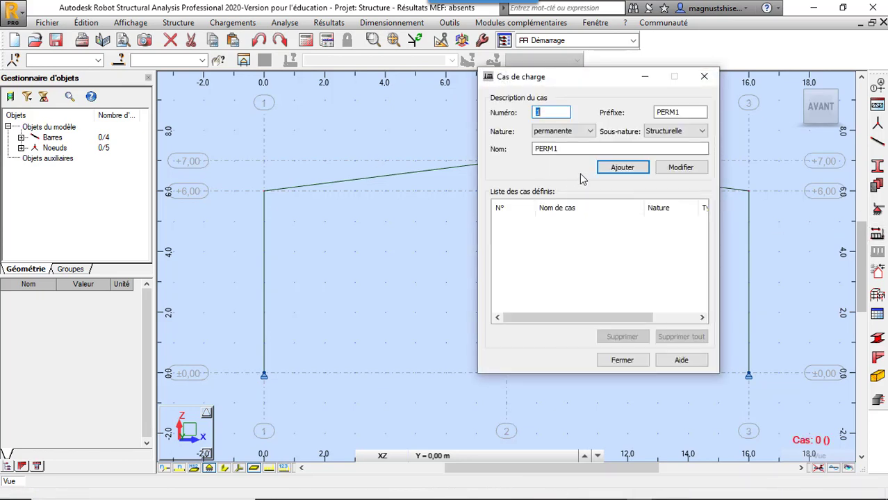
key("Return")
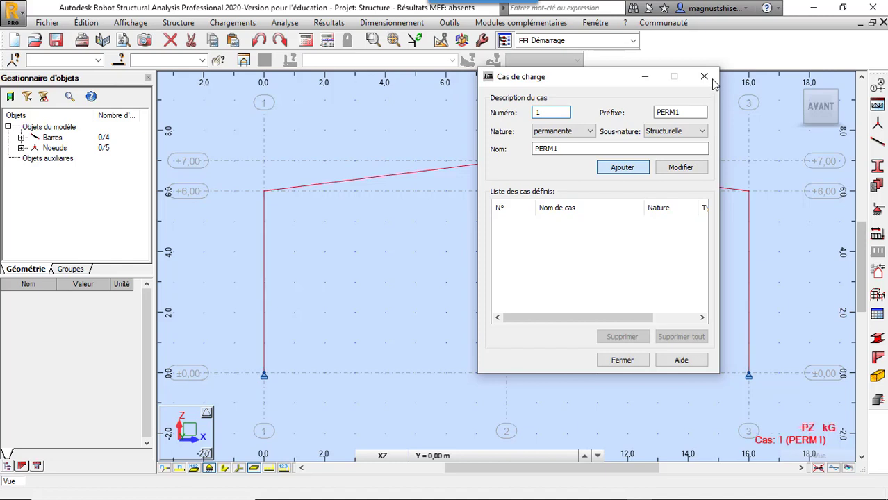
left_click(708, 77)
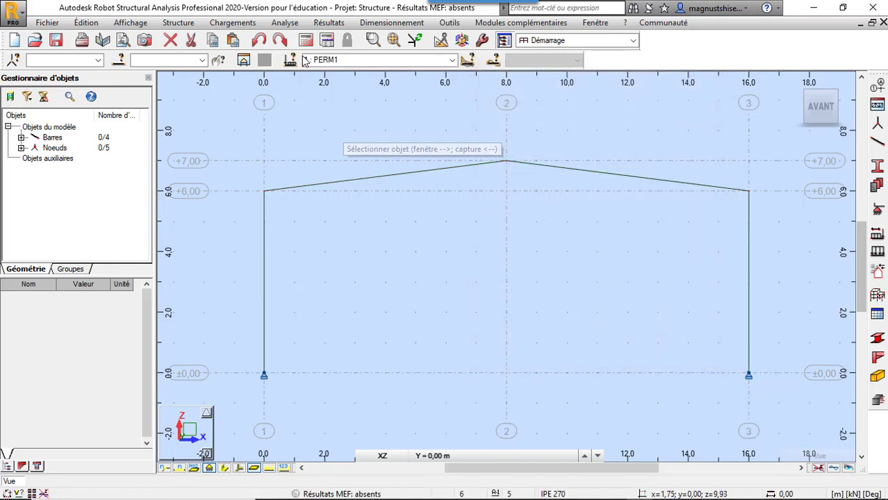
Set up the 2D/3D snow and wind generation with an automatic envelope, 10 m depth and snow loads excluded
left_click(240, 21)
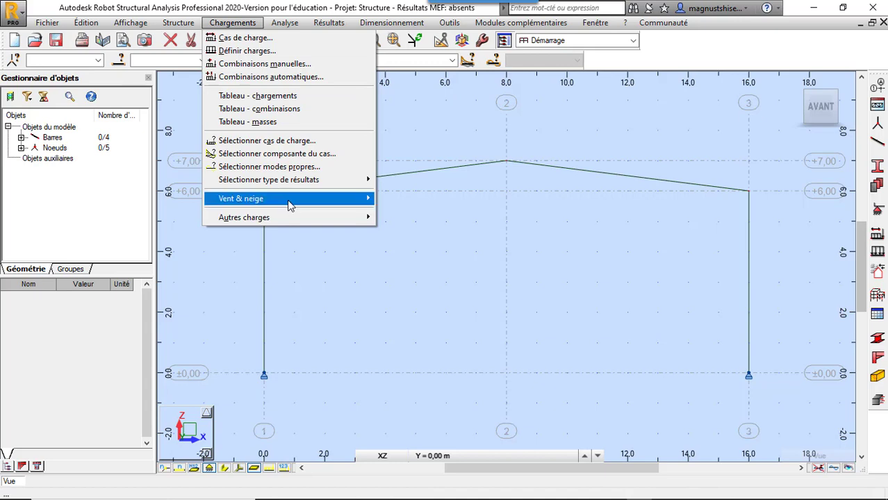
mouse_move(289, 200)
left_click(394, 201)
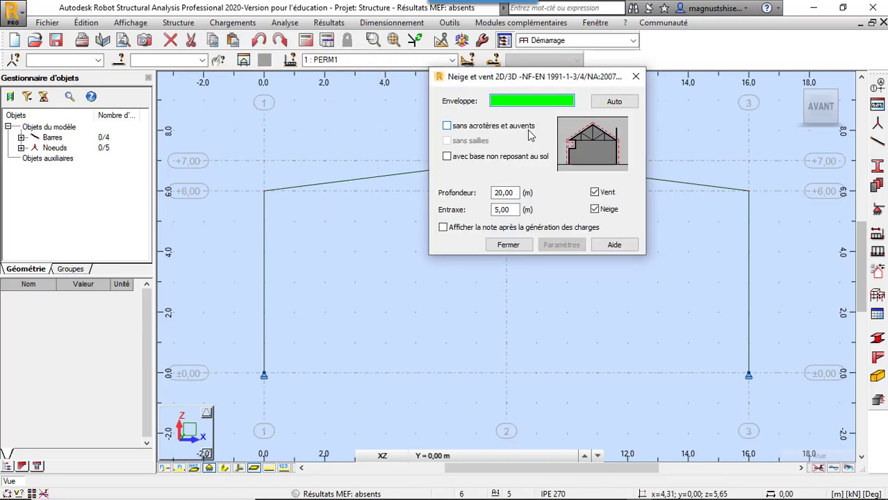
left_click(628, 104)
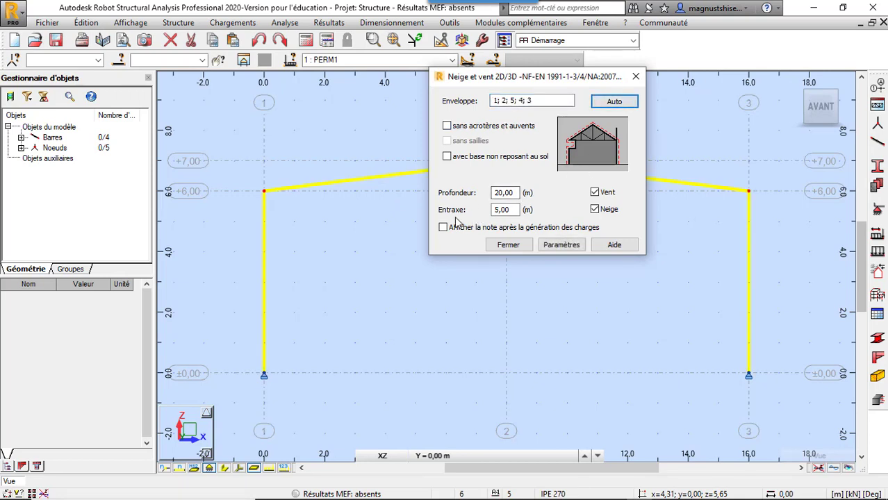
left_click(517, 195)
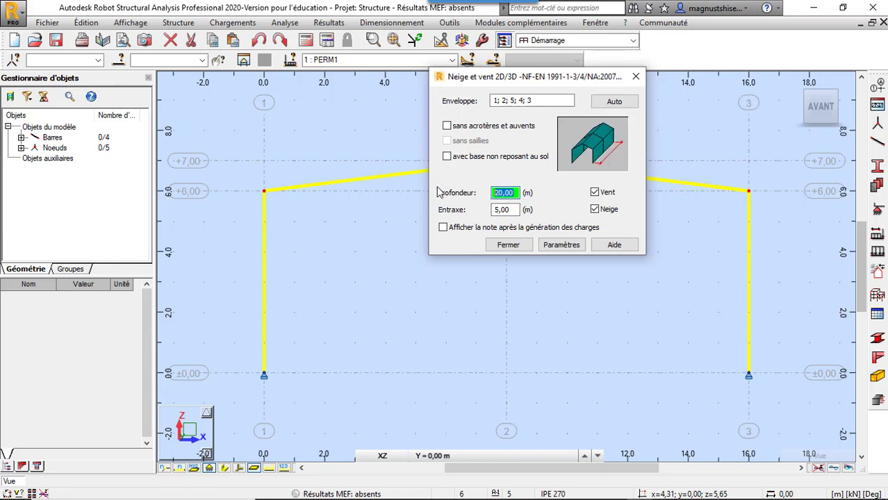
type("10")
left_click(595, 210)
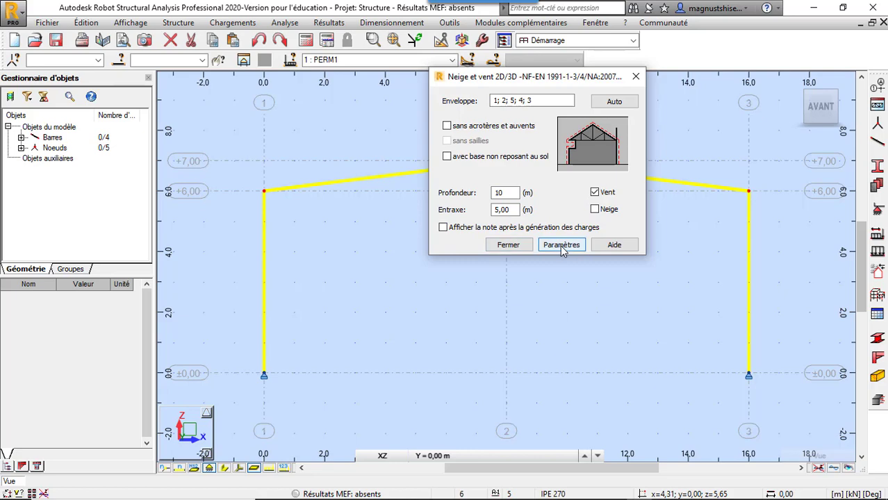
In the wind load parameters, define the wind velocity by Vb,0 at 22 m/s
left_click(560, 245)
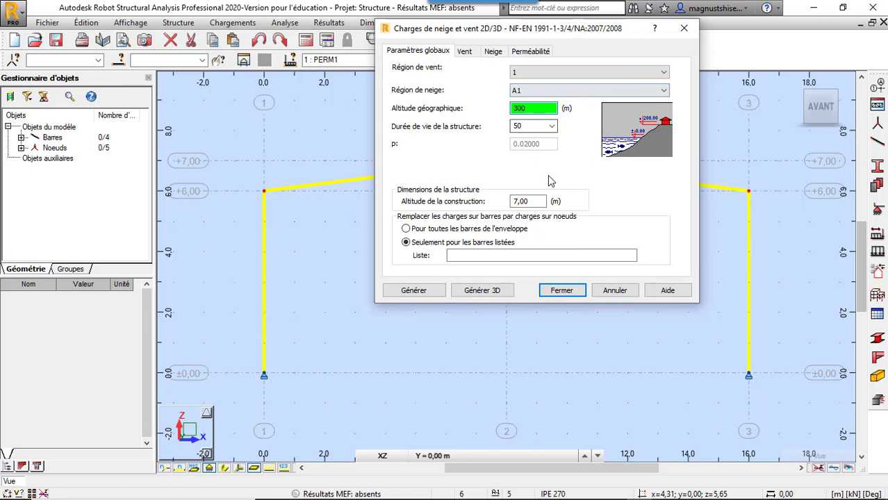
left_click(465, 54)
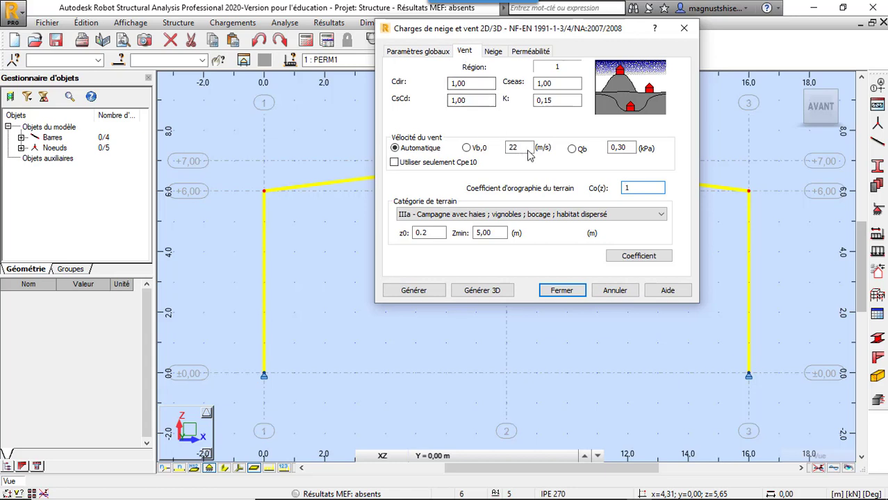
left_click(527, 149)
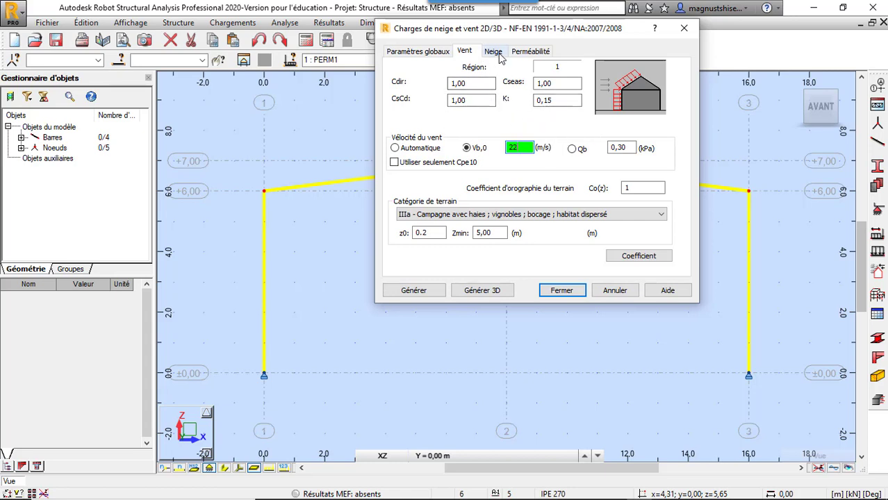
Open the 3D generation geometry and, for the purlins on bar 3, add PROZ 200x125x2.5 from the Utilisateur database, replacing the existing section definition
left_click(479, 295)
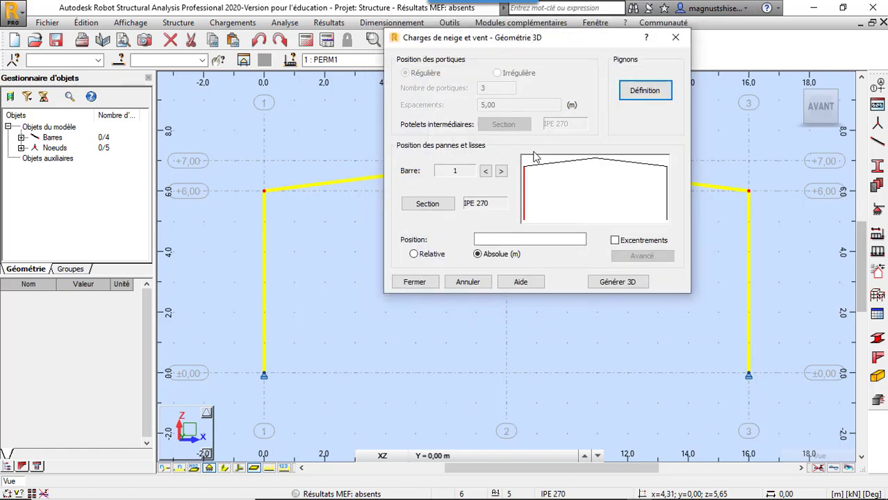
left_click(544, 168)
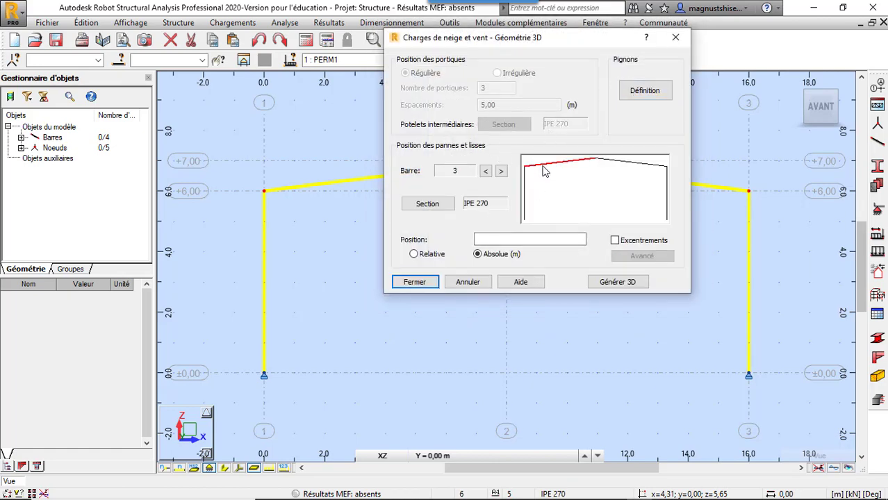
left_click(439, 207)
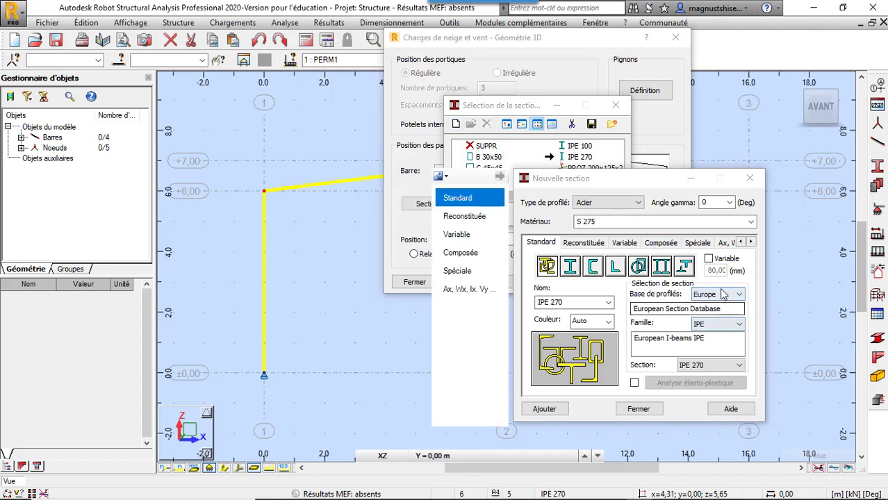
left_click(723, 295)
left_click(720, 312)
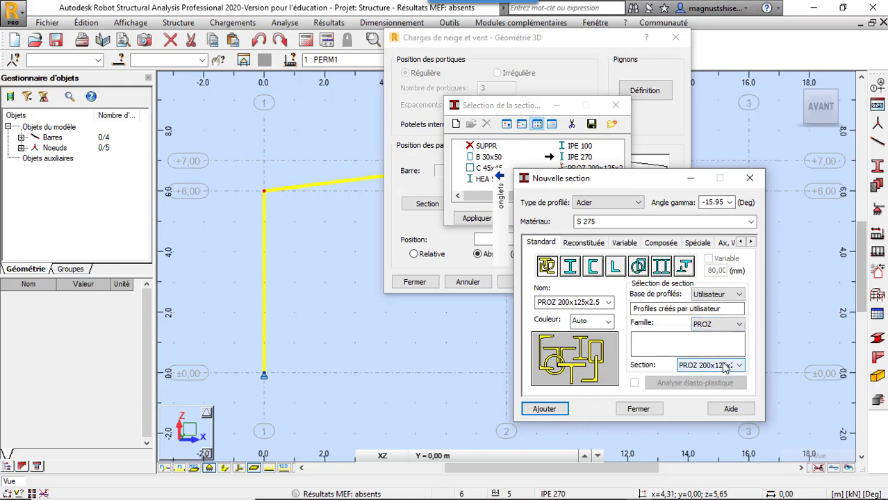
left_click(544, 410)
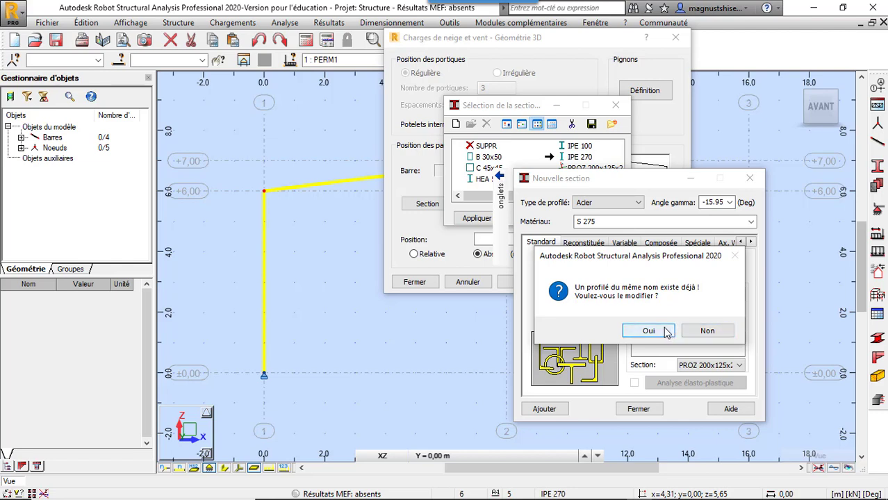
left_click(653, 330)
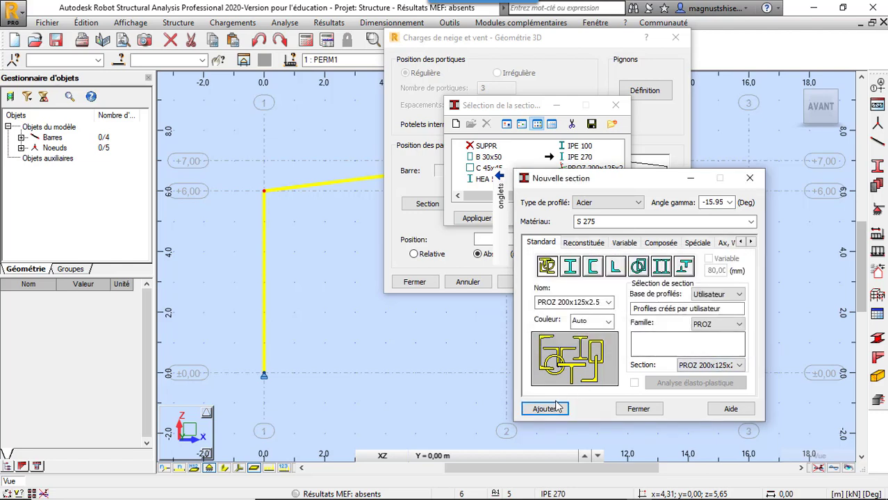
Add PRSI 200x56x2.5 from the PRSI family to the section list and apply it to the purlins on bar 3
left_click(719, 329)
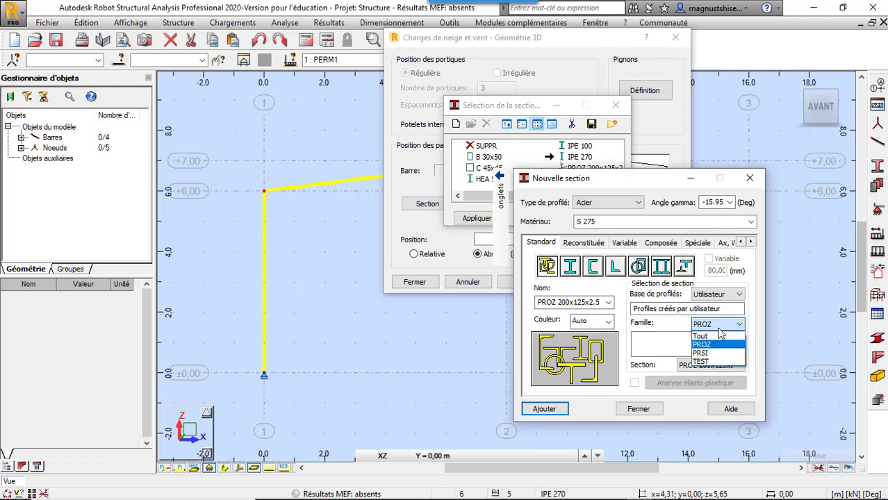
left_click(716, 353)
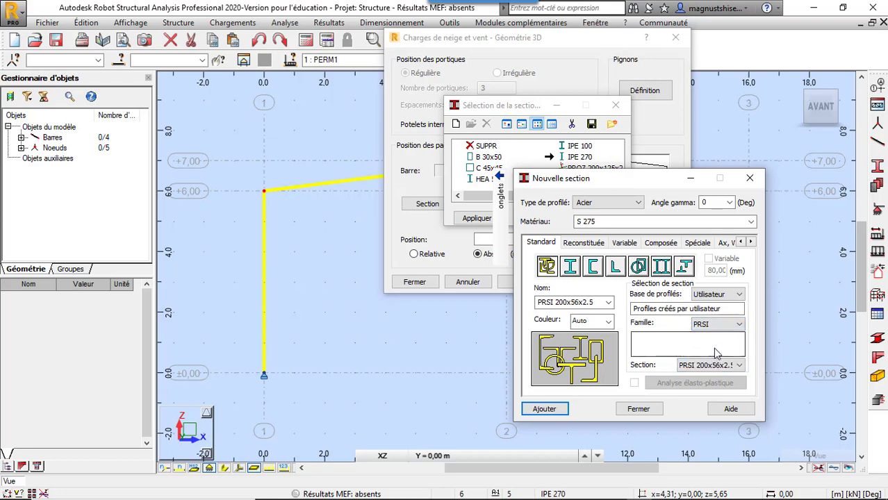
left_click(544, 409)
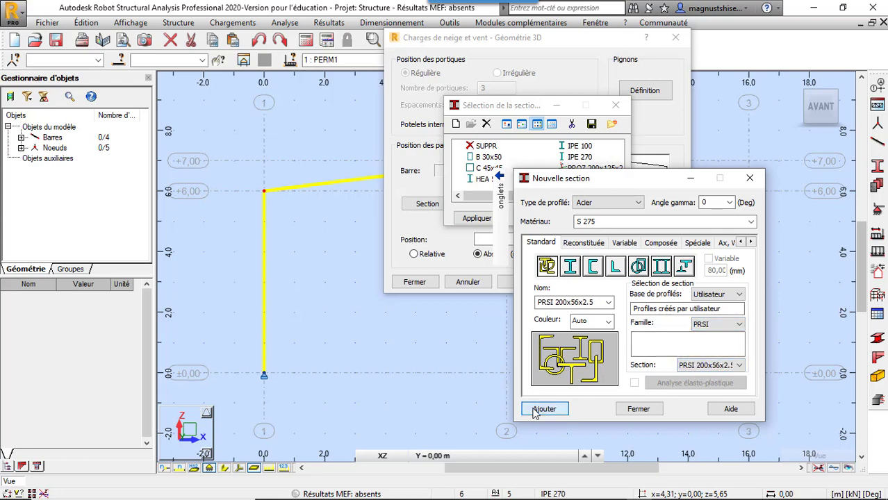
left_click(749, 180)
left_click(582, 196)
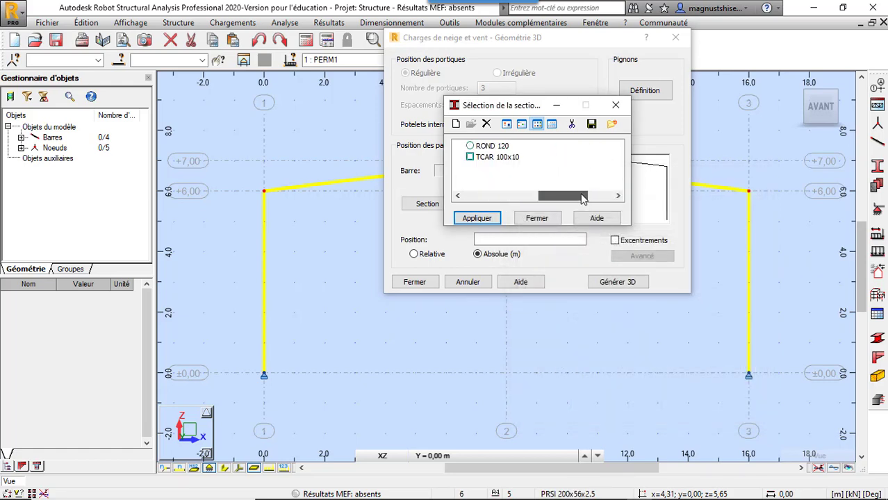
left_click_drag(582, 197, 555, 197)
left_click(484, 180)
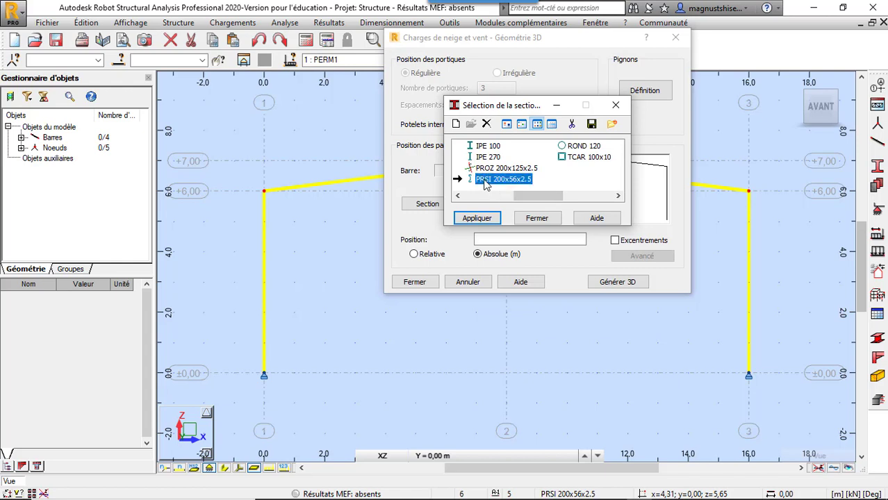
left_click(490, 219)
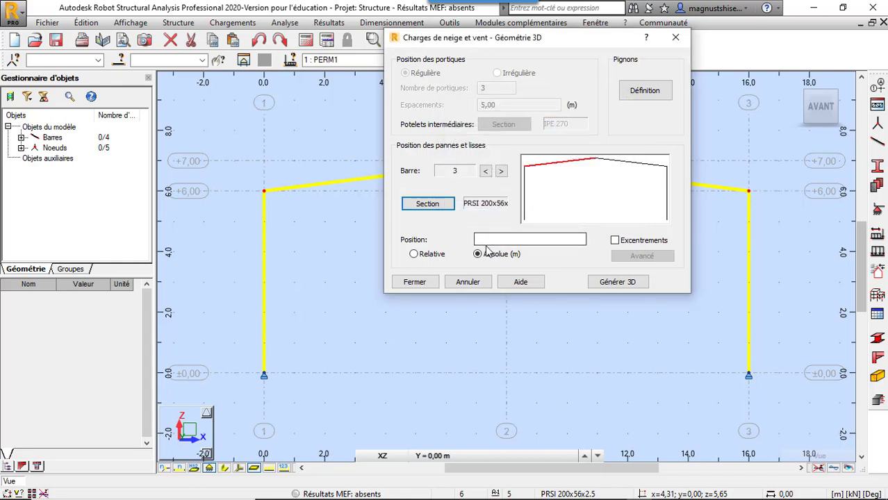
Position the purlins on bar 3 at relative positions 0.25, 0.5, 0.75 and 0.98
left_click(413, 255)
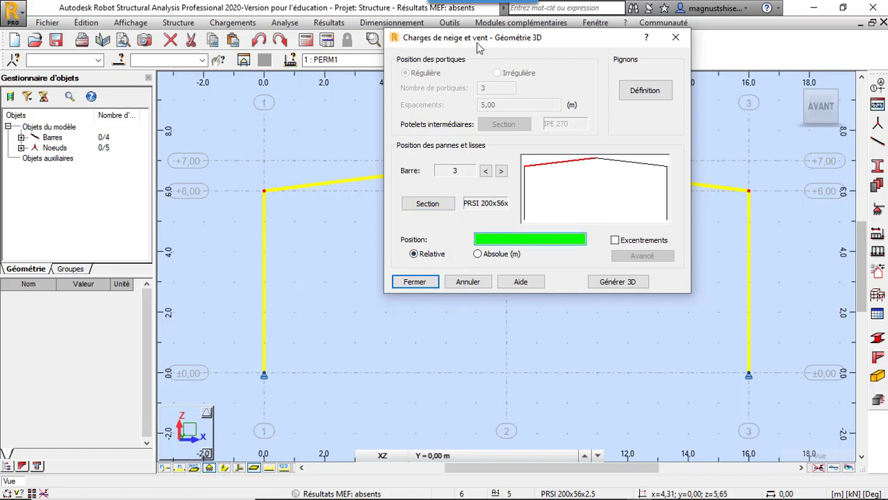
left_click_drag(468, 45, 444, 82)
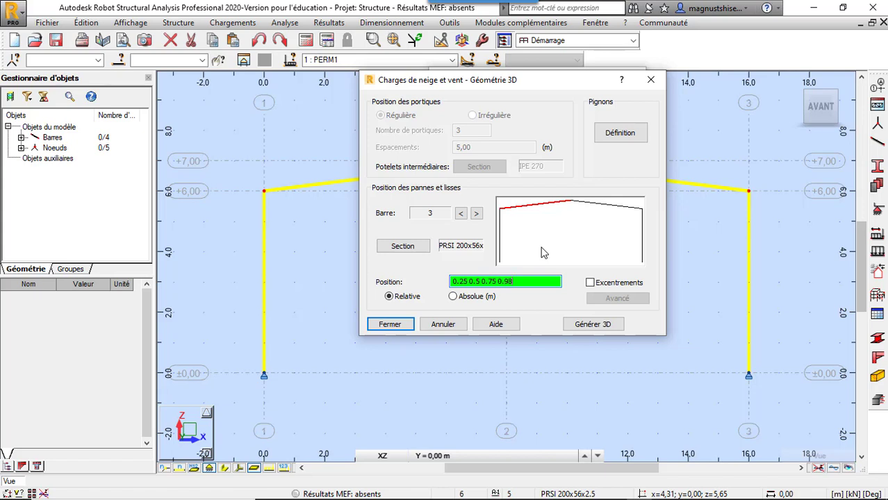
left_click(584, 207)
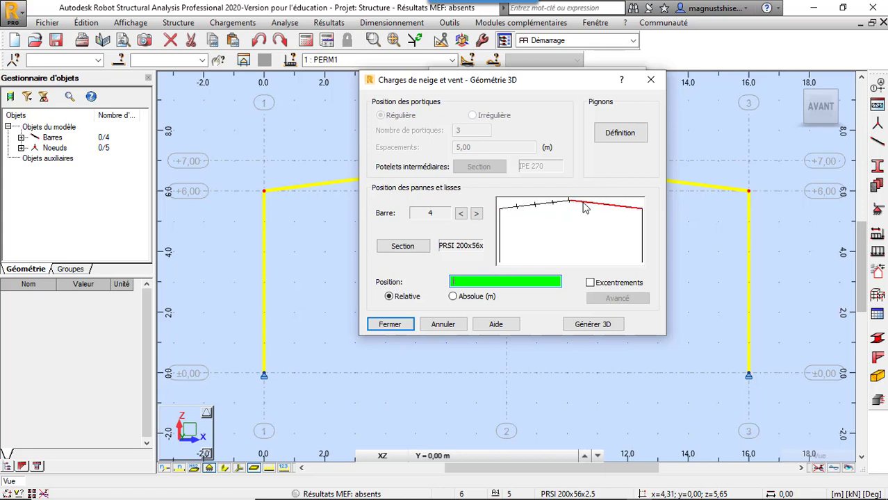
Add a purlin at relative position 0 to the start of bar 3's position list
left_click(528, 208)
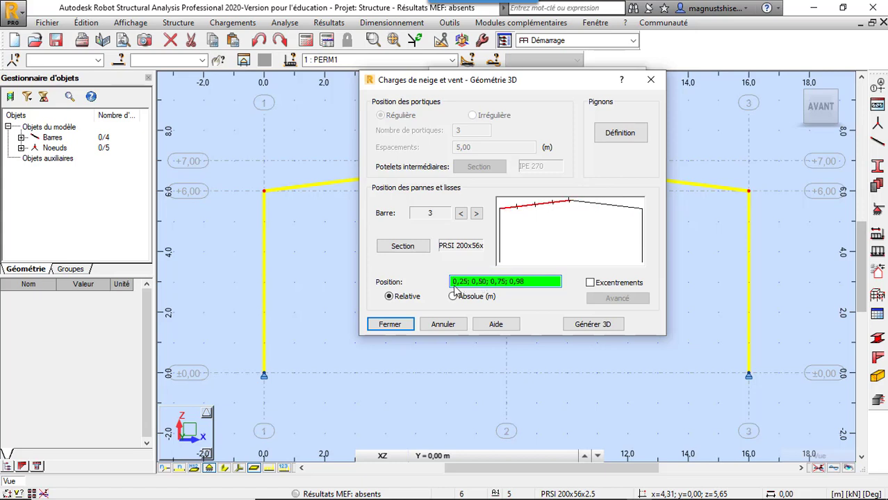
type("0")
type(",0")
type("2")
key("BackSpace")
key("BackSpace")
key("BackSpace")
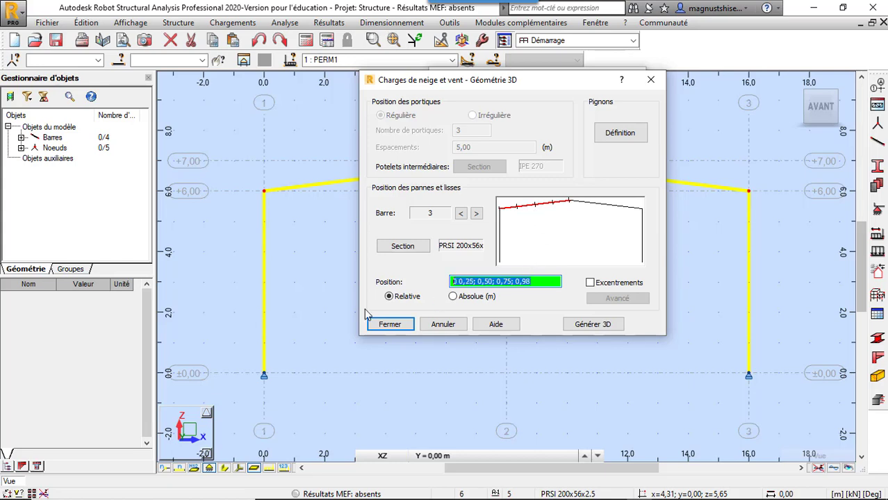
Position the purlins on bar 4 at relative positions 0.02, 0.25, 0.50, 0.75 and 1
left_click(585, 206)
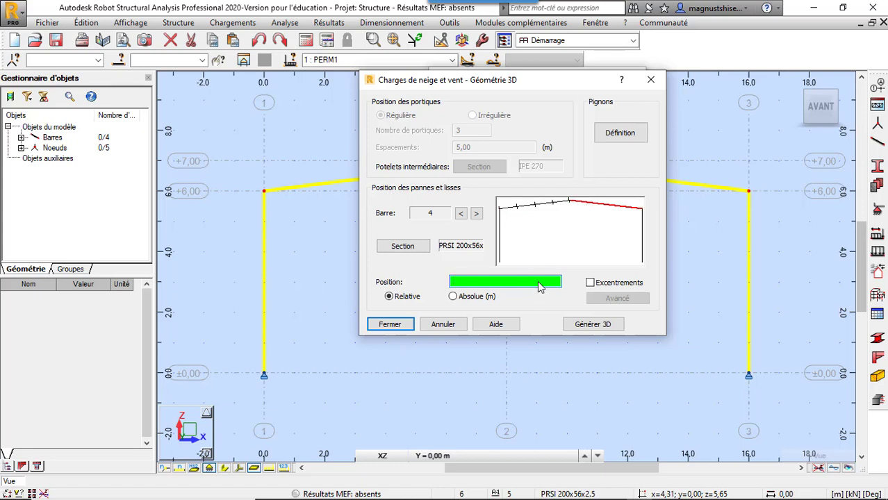
type("0 0,25; 0,50; 0,75; 0,98")
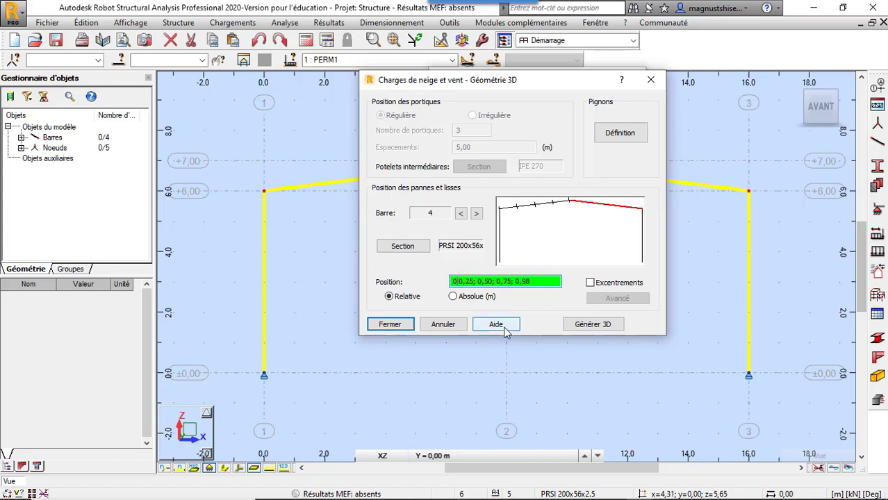
type(";")
type(",02")
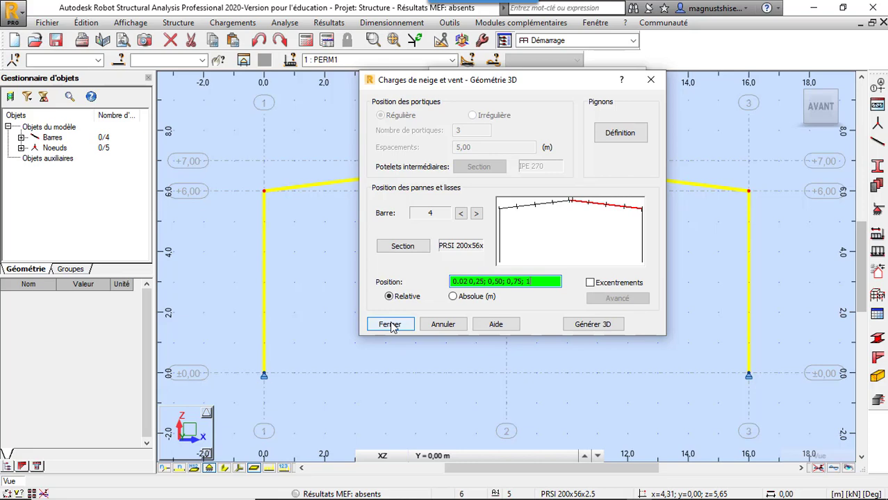
Generate the 3D structure and save the project in Documents as PANNE EN SIGMA
left_click(574, 324)
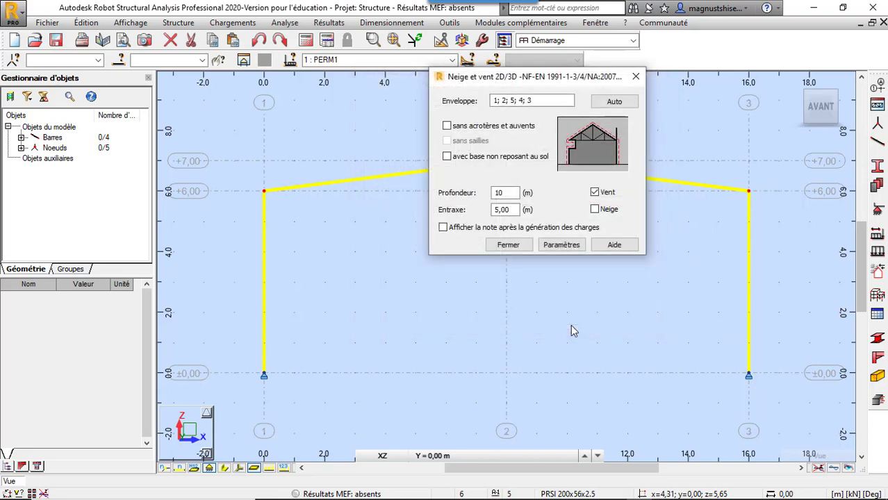
left_click(514, 247)
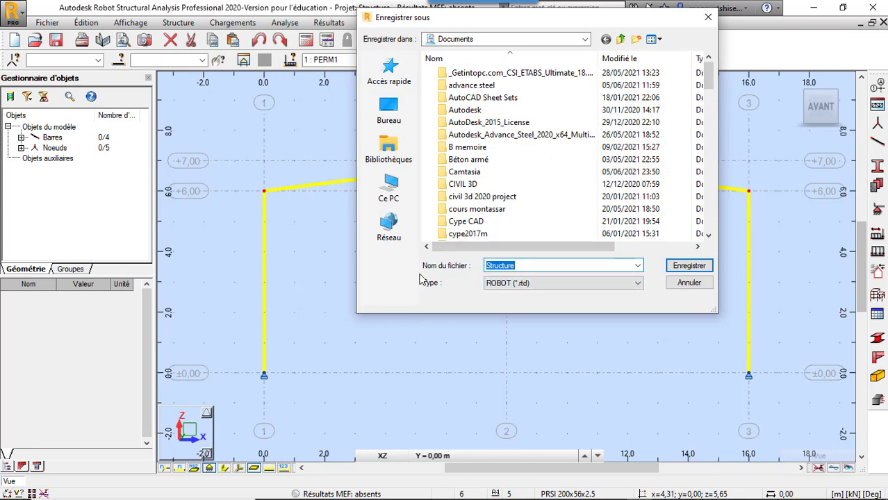
type("PANNE EN SIGMA")
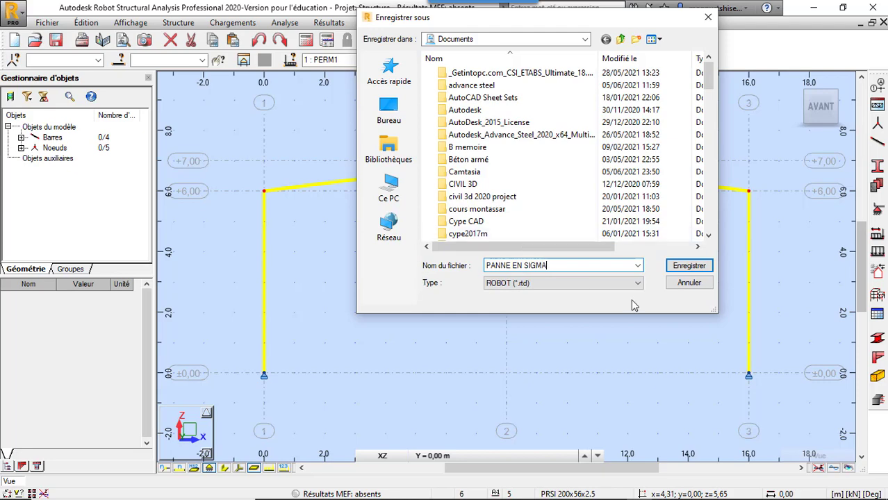
left_click(689, 266)
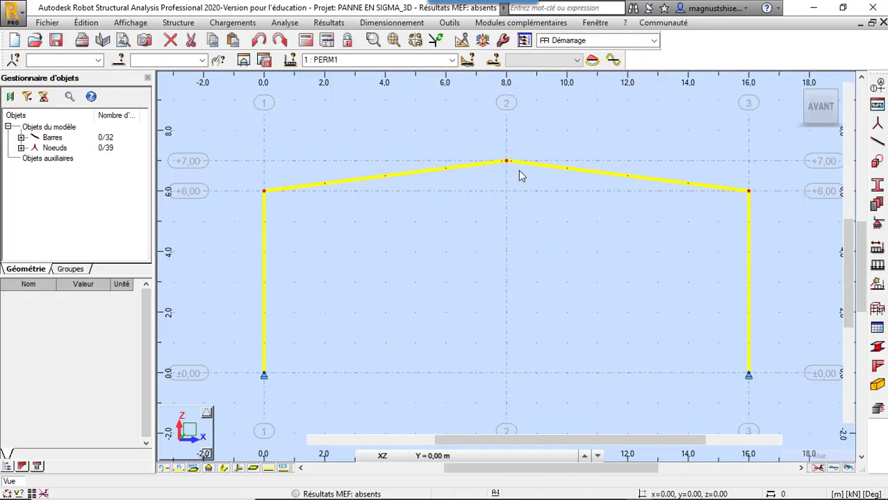
View the generated frame in 3D and display the section shapes of its bars
middle_click_drag(303, 144, 381, 176, "shift")
middle_click_drag(387, 273, 414, 279, "shift")
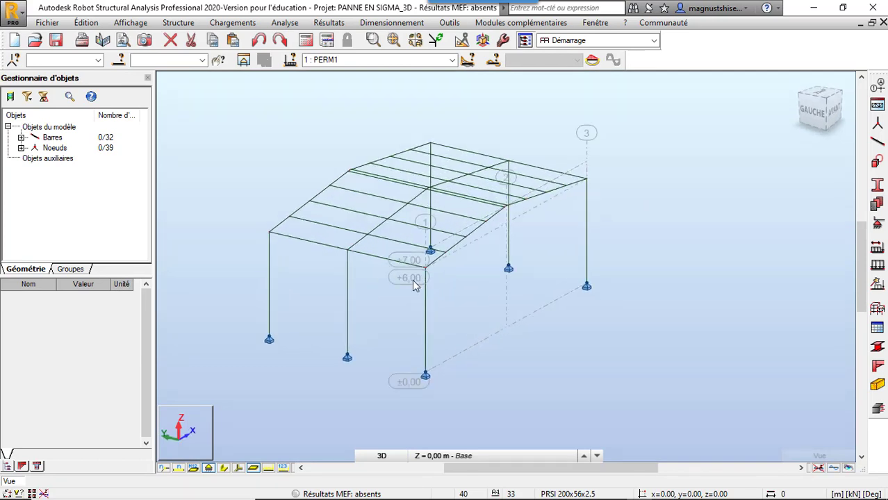
left_click(224, 467)
Examine the Sigma purlins' profile shape and orientation along the rafters of the 3D frame
middle_click_drag(425, 324, 369, 325, "shift")
scroll(344, 288, "up", 5)
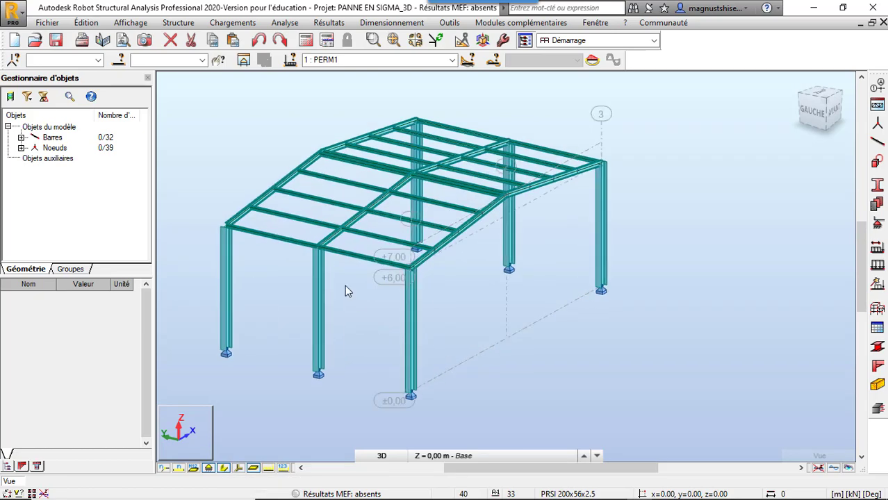
scroll(556, 214, "down", 3)
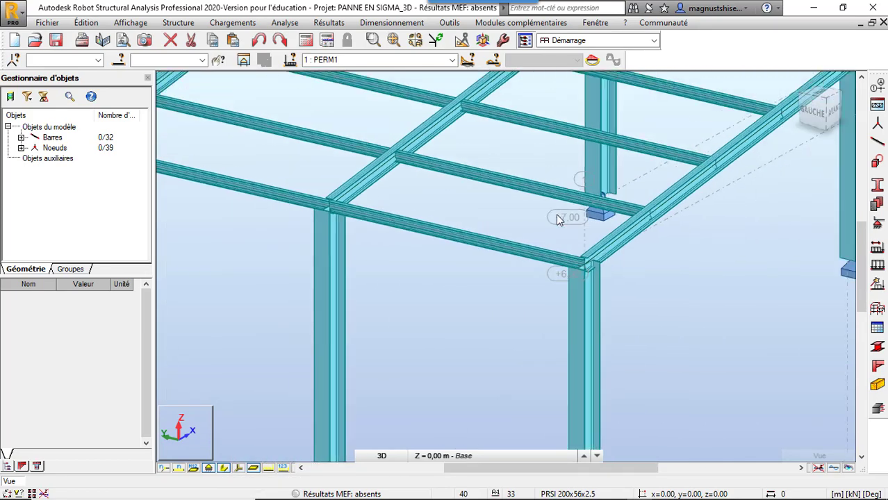
scroll(396, 134, "up", 5)
middle_click_drag(399, 126, 406, 169, "shift")
scroll(404, 163, "up", 5)
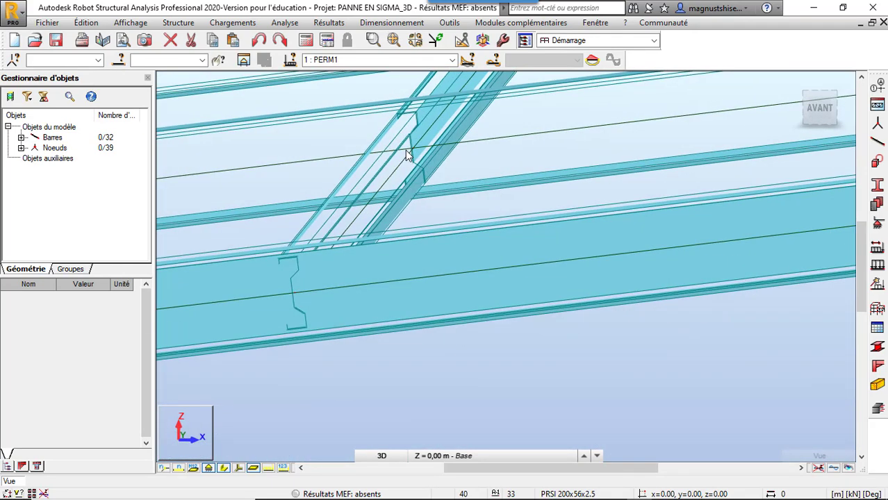
scroll(483, 222, "down", 5)
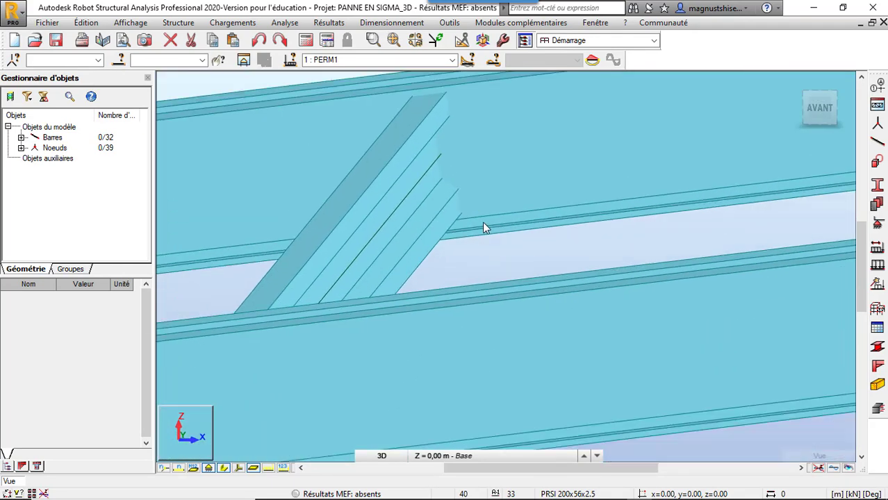
scroll(485, 226, "down", 3)
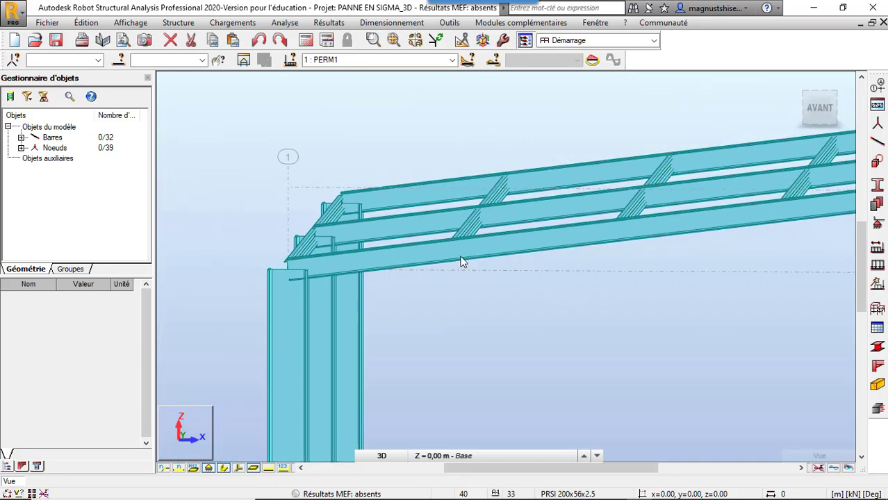
scroll(291, 207, "down", 2)
scroll(276, 185, "down", 4)
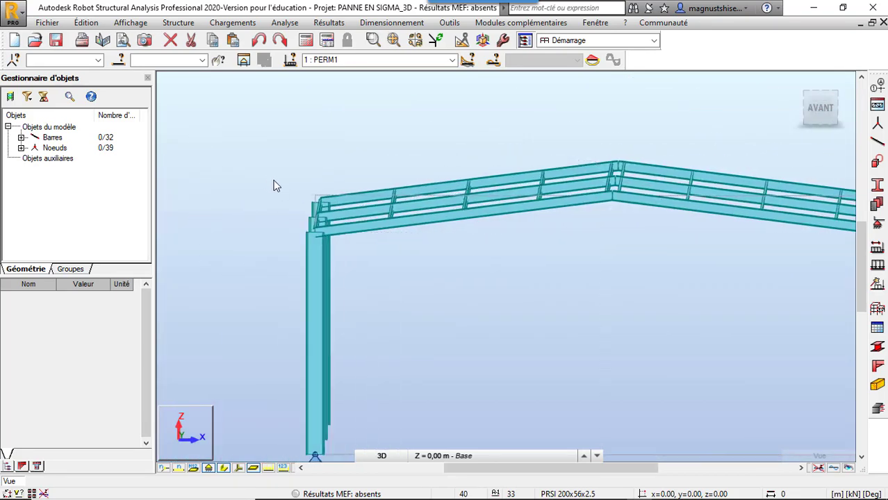
middle_click_drag(612, 320, 604, 289, "shift")
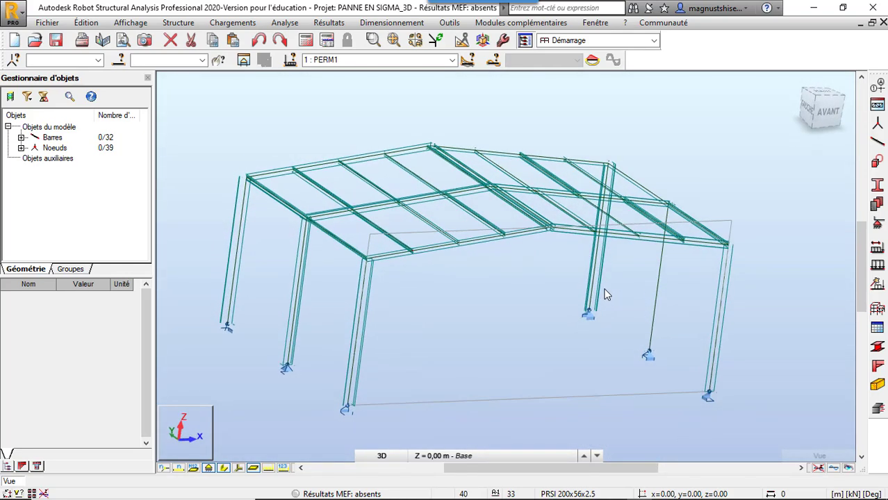
Make wind load case 2, Vent G/D dép.(-) Cpe -, the active load case on the 3D frame
left_click(452, 60)
left_click(434, 82)
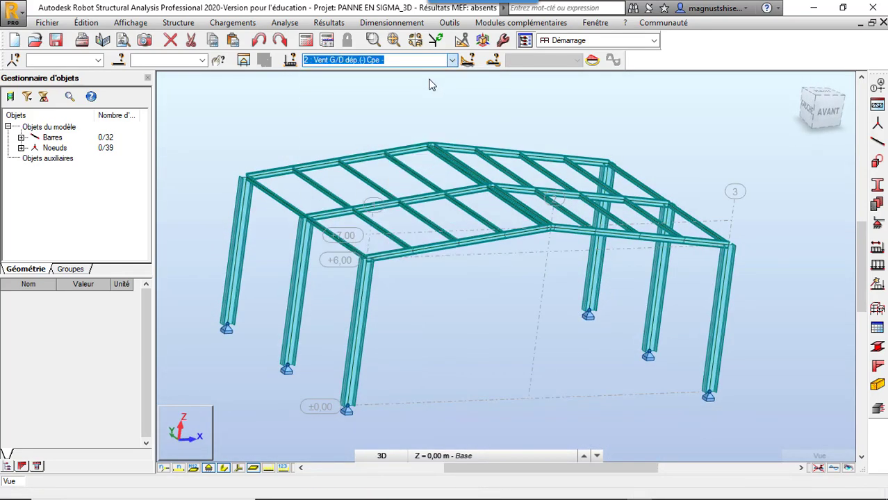
mouse_move(271, 123)
middle_mouse_down("shift")
mouse_move(288, 127)
mouse_move(287, 111)
mouse_move(274, 112)
middle_mouse_up("shift")
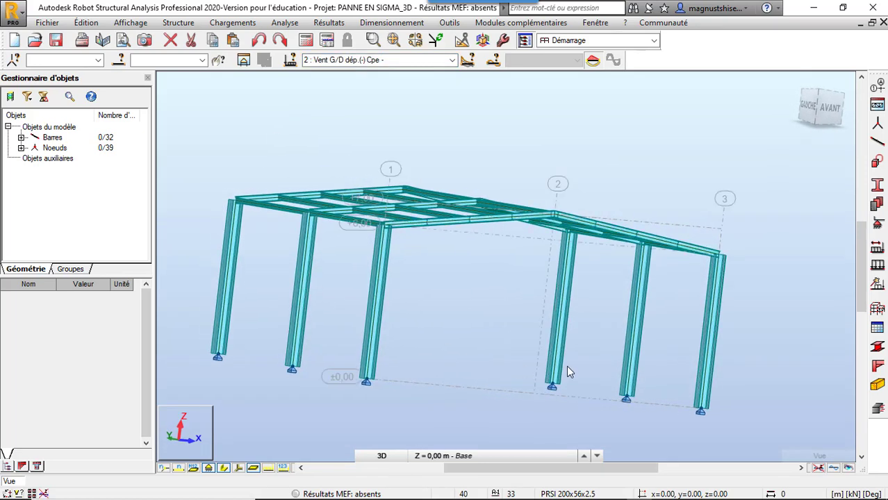
middle_click_drag(623, 173, 575, 157)
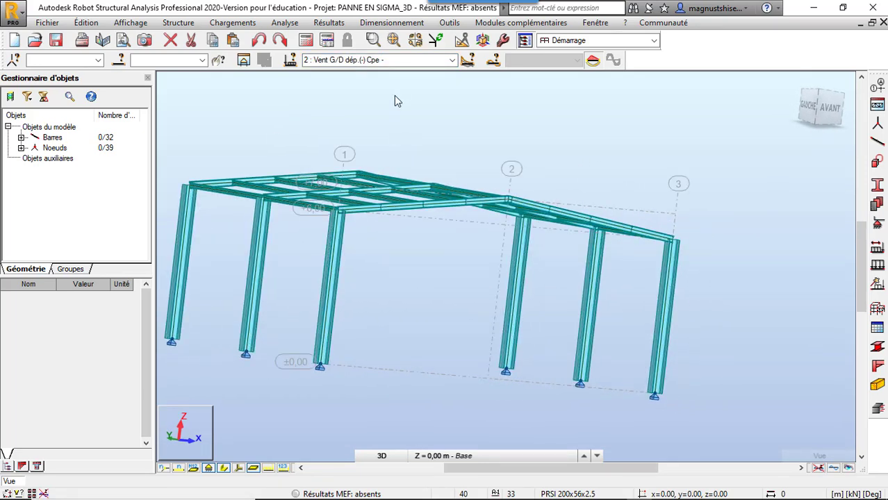
Display the load symbols of the active wind case and reset the whole frame to the standard 3D view
left_click(269, 469)
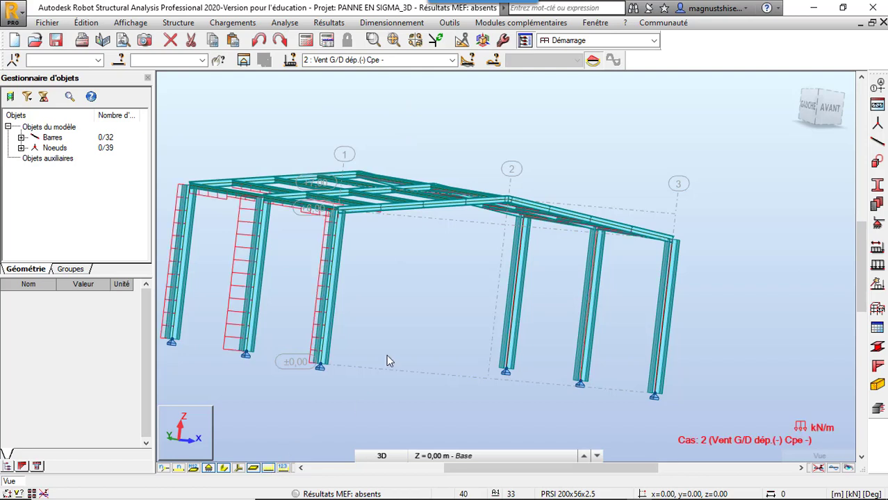
left_click(393, 40)
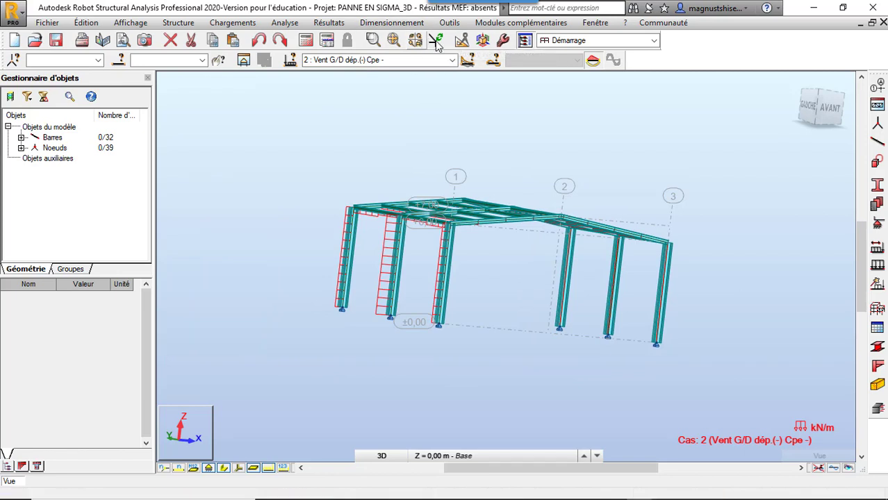
left_click(483, 40)
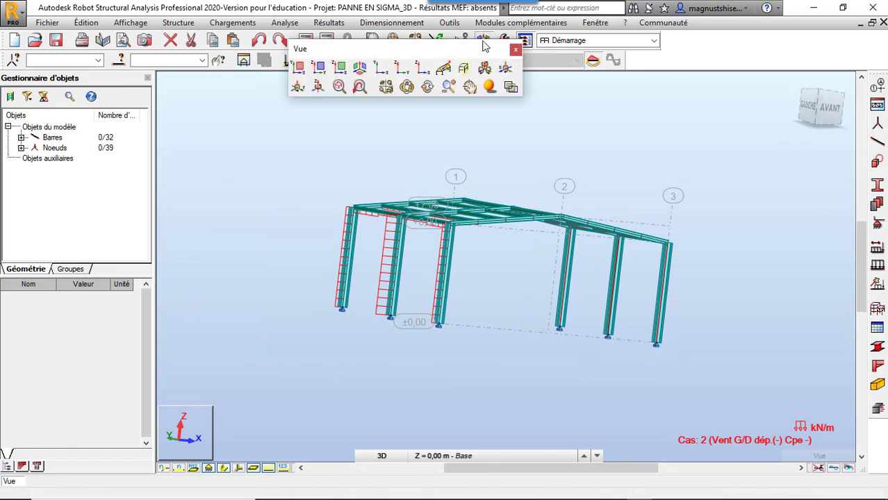
left_click(360, 71)
left_click(515, 50)
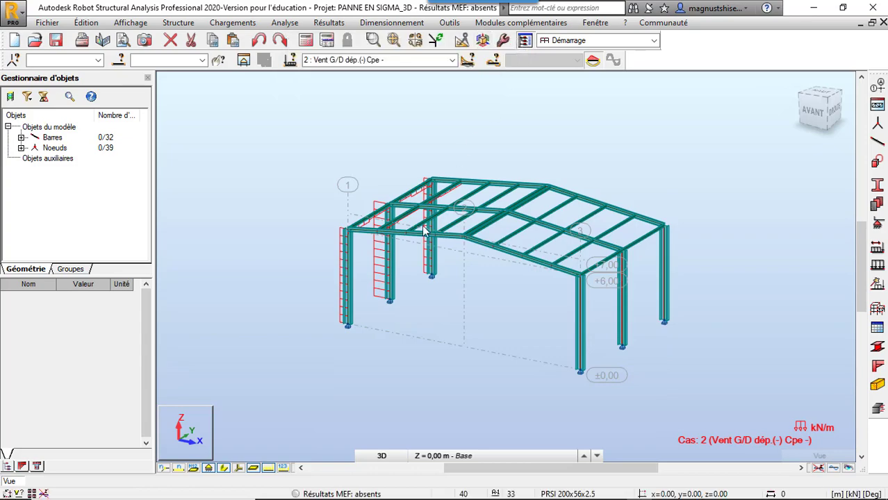
Examine how the case 2 wind loads are distributed on the columns and Sigma purlins of the 3D frame
scroll(415, 233, "up", 3)
mouse_move(413, 210)
middle_mouse_down("shift")
mouse_move(448, 211)
mouse_move(412, 200)
middle_mouse_up("shift")
scroll(563, 224, "up", 3)
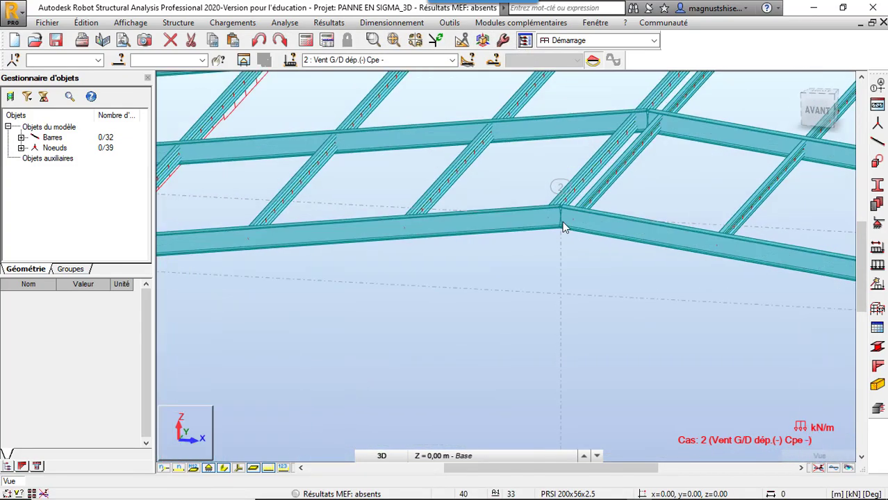
scroll(566, 165, "down", 5)
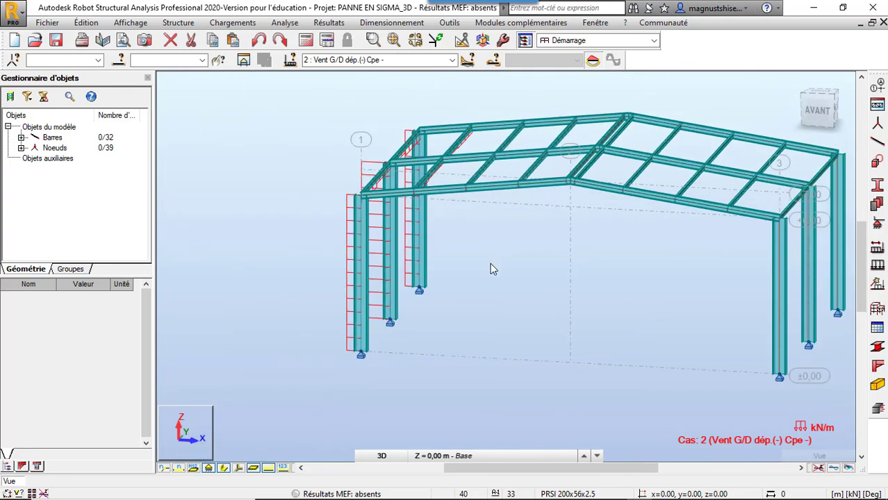
middle_click_drag(490, 266, 543, 284, "shift")
scroll(446, 218, "up", 3)
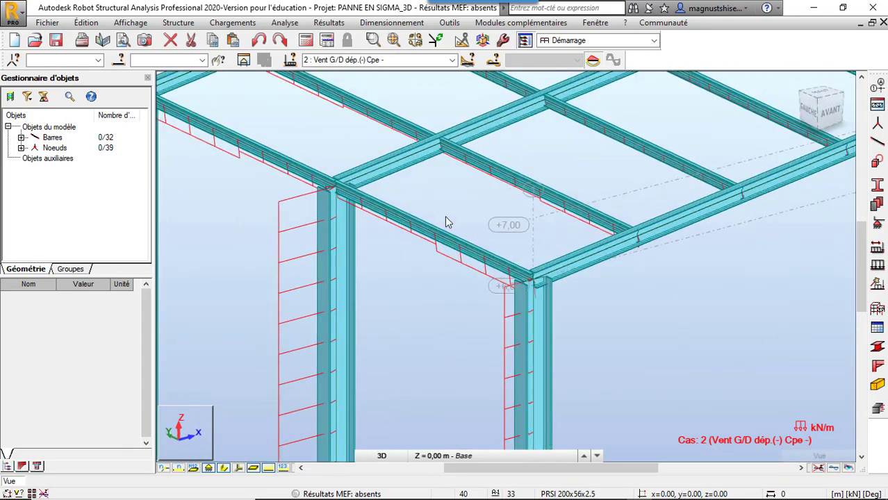
scroll(375, 212, "up", 2)
scroll(436, 184, "down", 5)
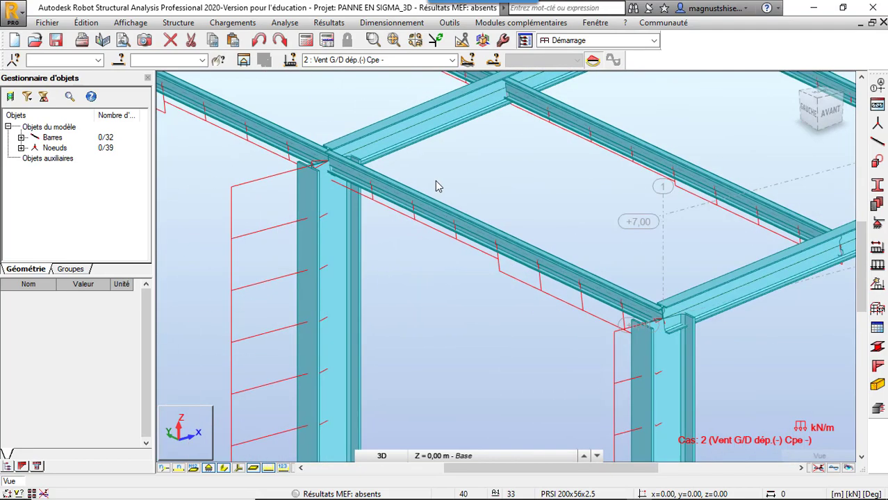
scroll(531, 218, "down", 2)
middle_click_drag(531, 218, 484, 240, "shift")
scroll(397, 186, "up", 2)
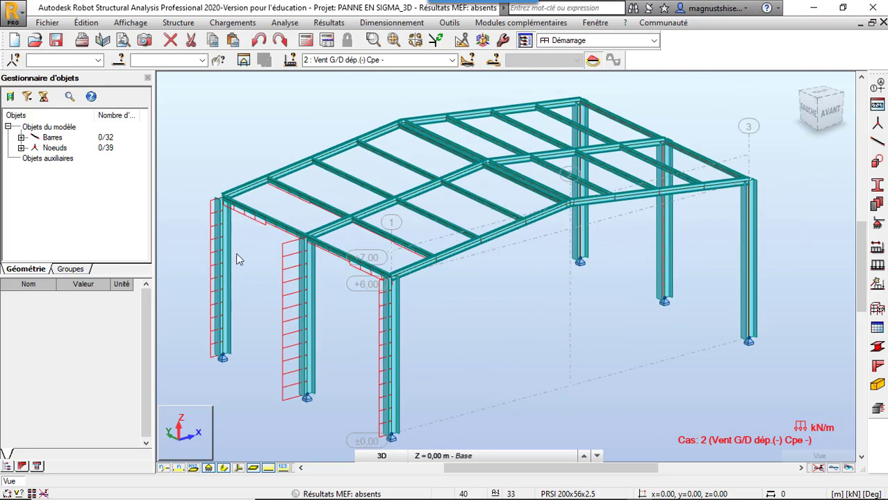
scroll(576, 148, "down", 2)
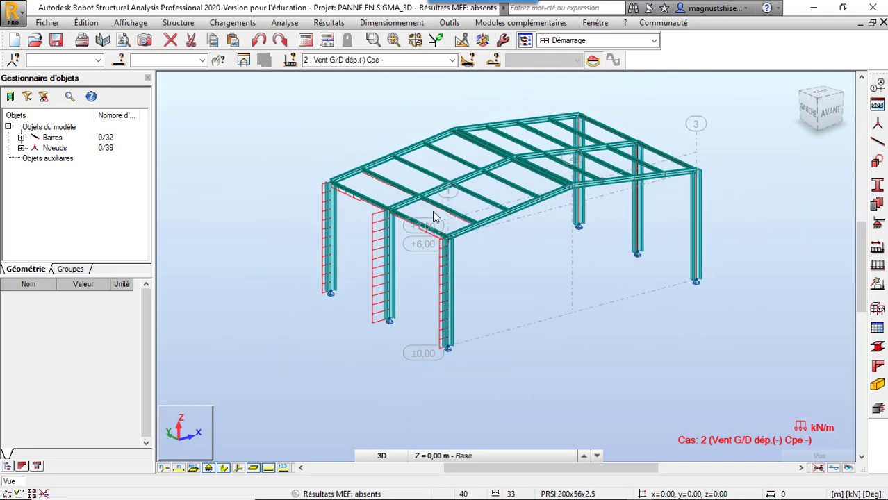
scroll(433, 212, "up", 1)
scroll(582, 146, "up", 1)
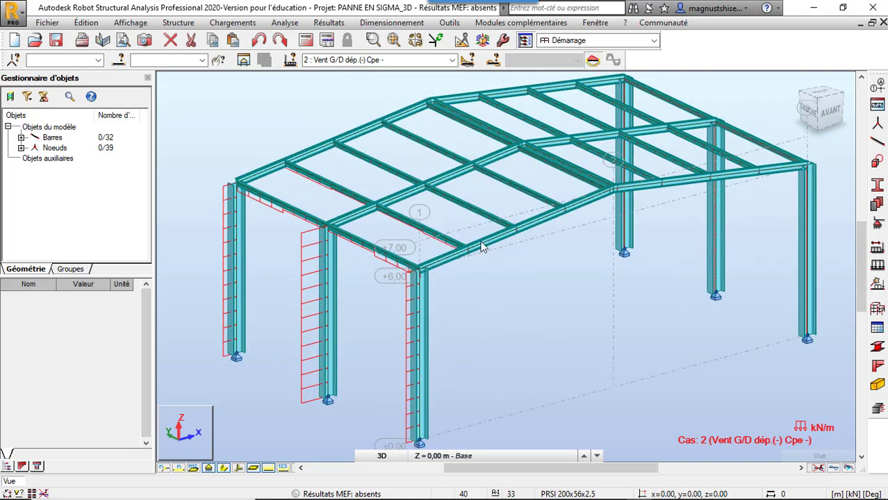
scroll(482, 247, "down", 2)
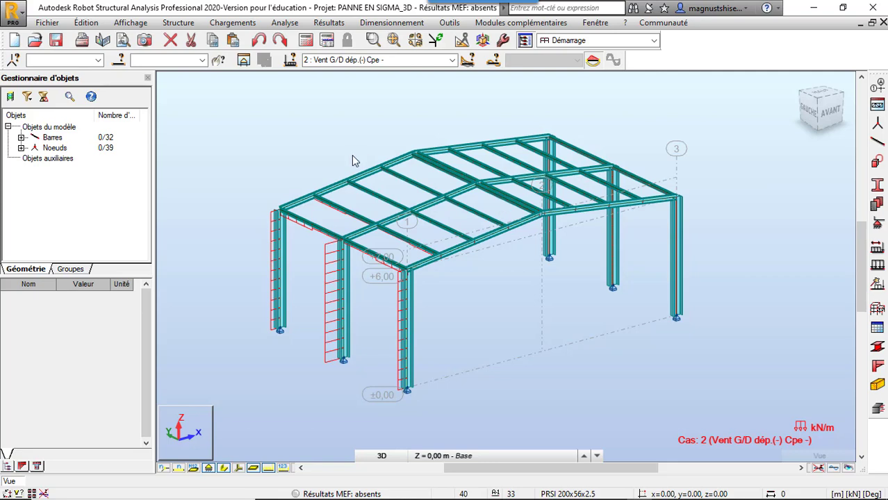
Create a manual ELU load combination named ELU containing all load cases with automatic coefficients, and apply it
left_click(232, 23)
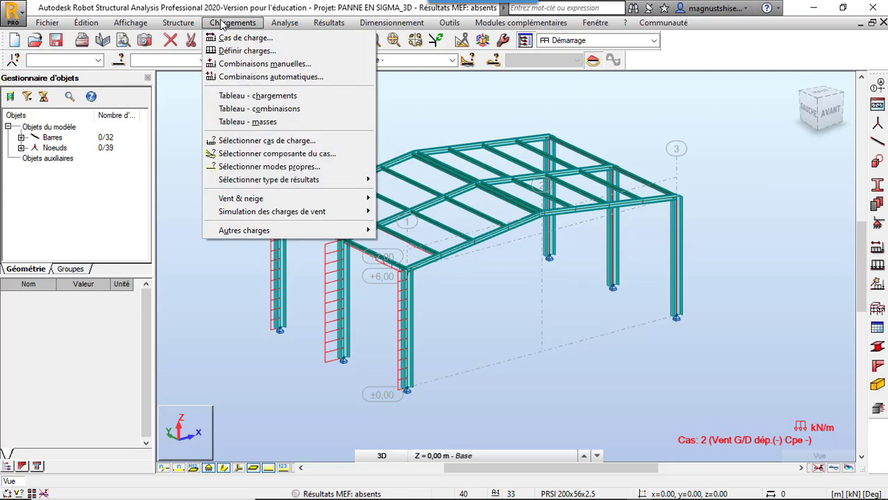
left_click(278, 64)
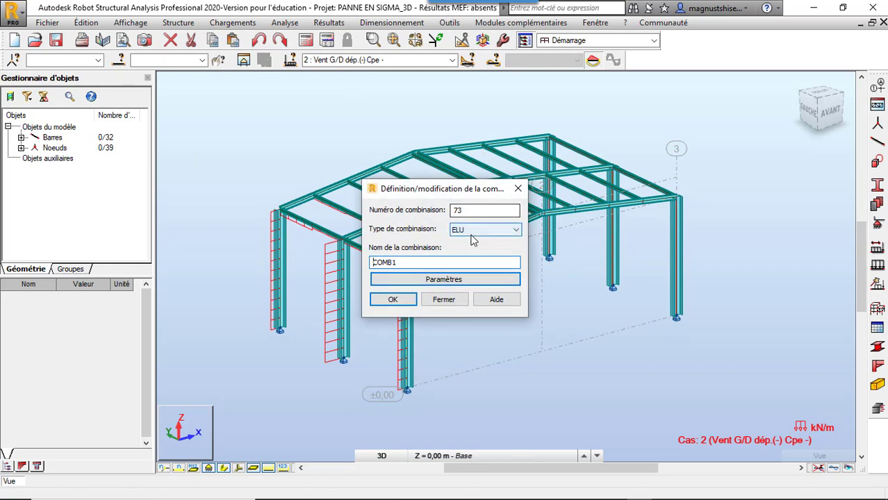
double_click(405, 266)
type("ELU")
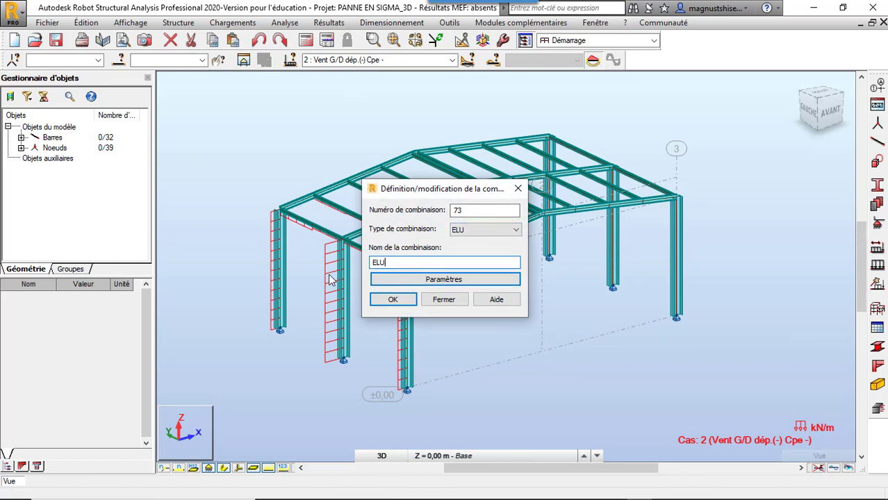
left_click(392, 300)
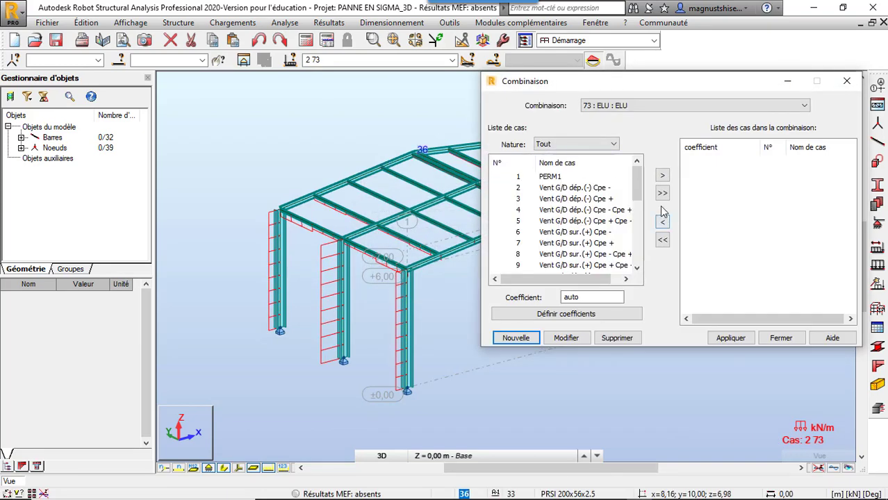
left_click(664, 198)
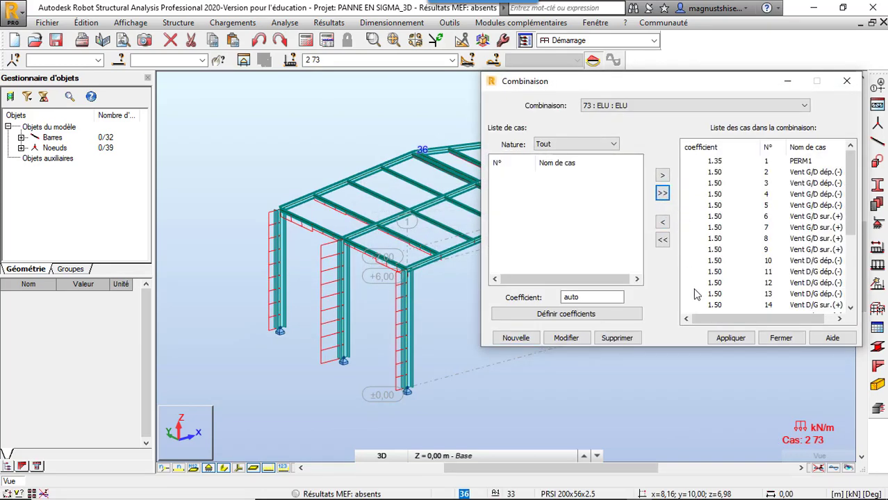
left_click(743, 337)
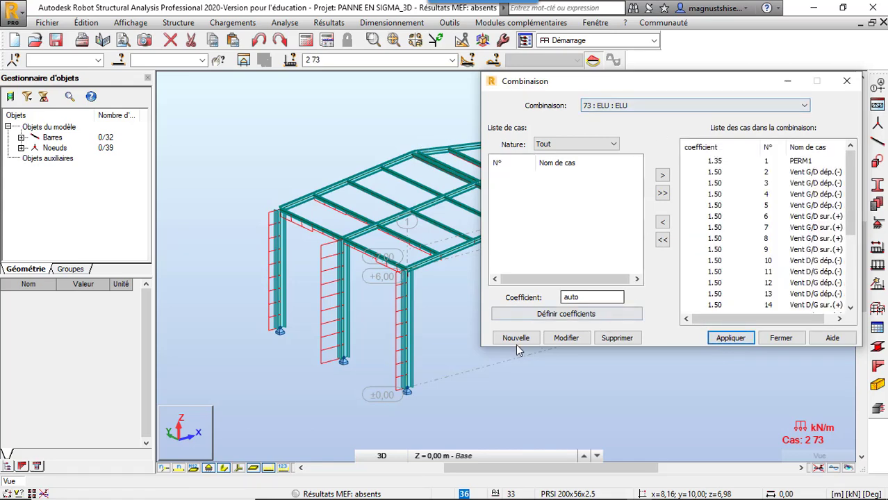
Create a second manual load combination of type ELS and name it ELS
left_click(514, 338)
left_click(685, 193)
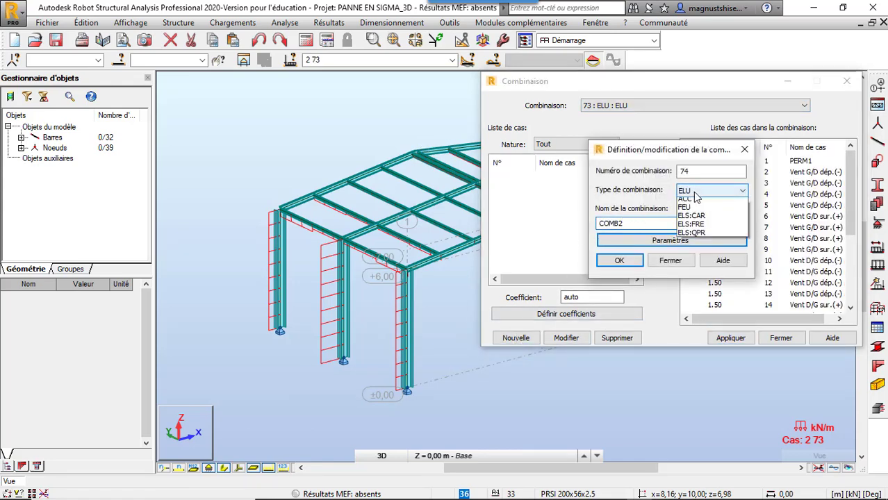
left_click(689, 205)
double_click(626, 223)
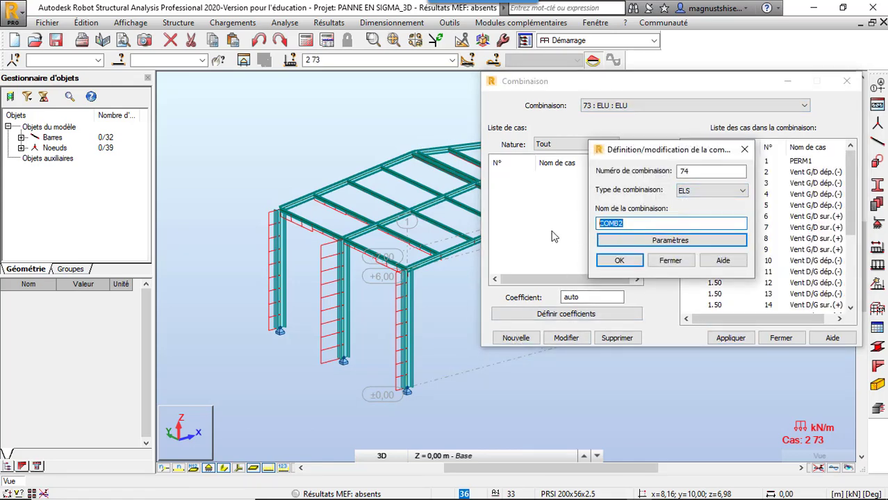
type("ELS")
left_click(619, 260)
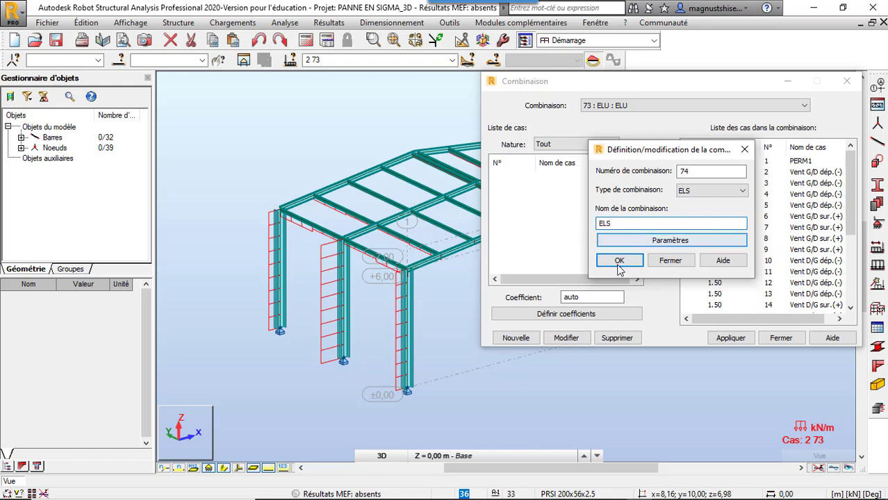
Include all simple load cases in the ELS combination, take case 73 ELU out of it, and apply the combination
left_click(662, 192)
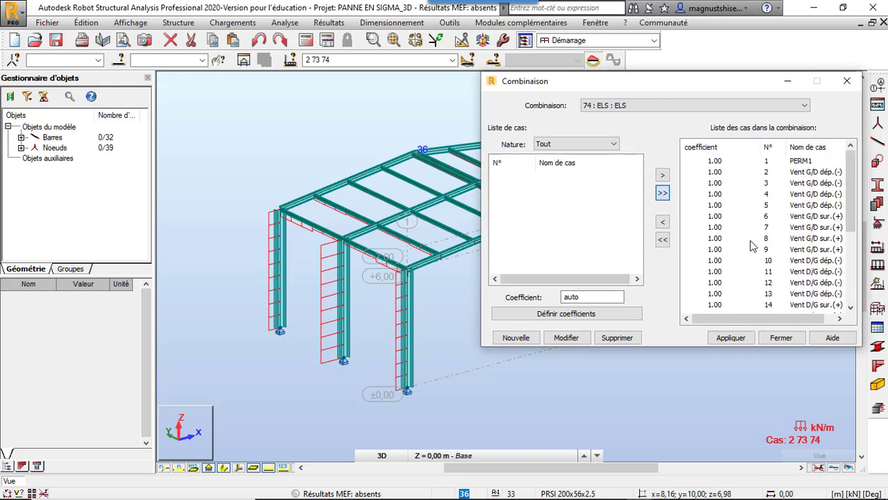
scroll(754, 253, "down", 4)
left_click(720, 306)
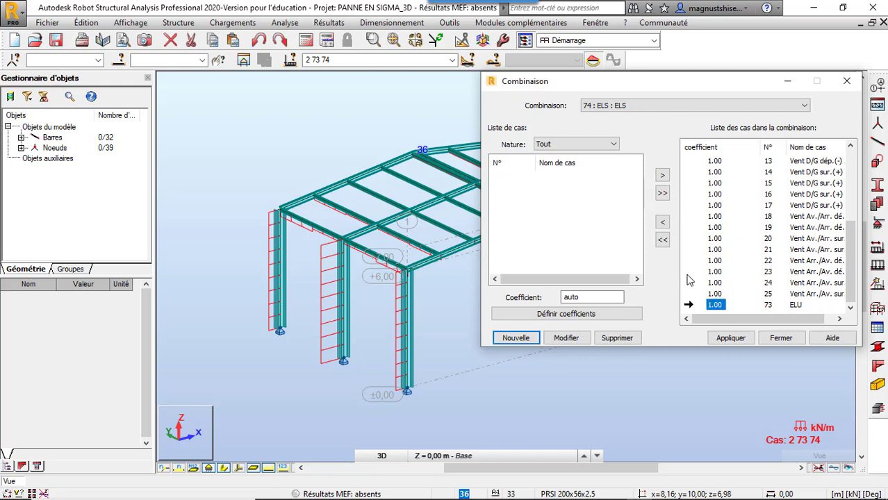
left_click(662, 222)
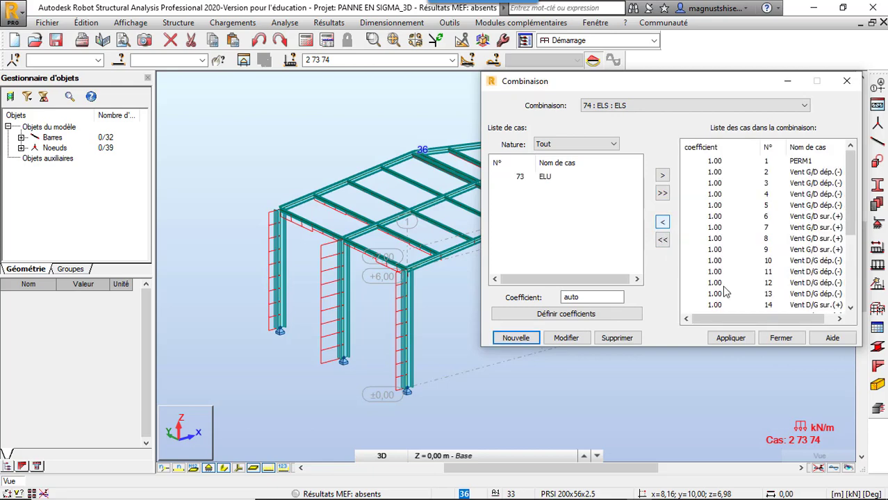
left_click(731, 338)
left_click(780, 338)
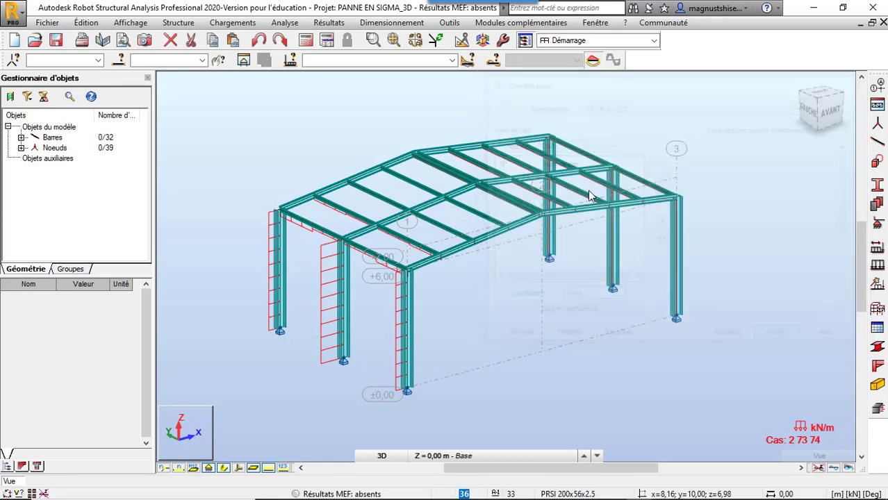
Run the structural calculation, accept continuing past the instability at node 13, and dismiss the calculation messages
left_click(306, 39)
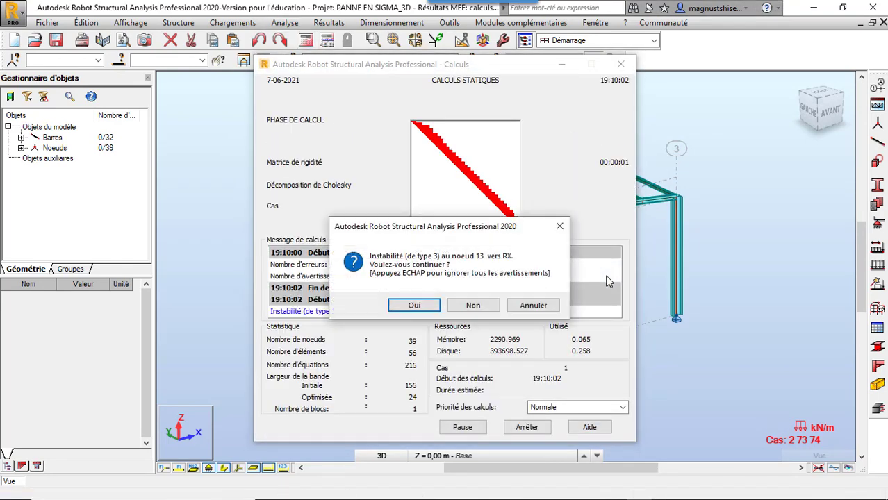
left_click(415, 306)
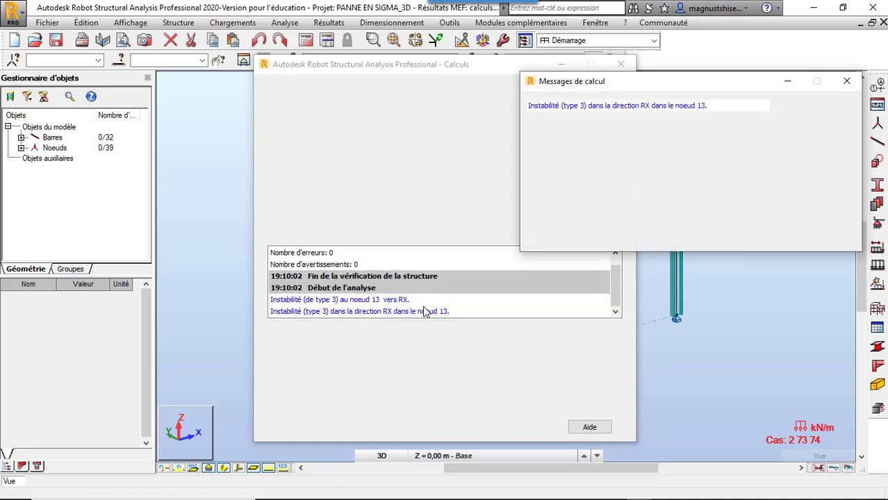
left_click(847, 81)
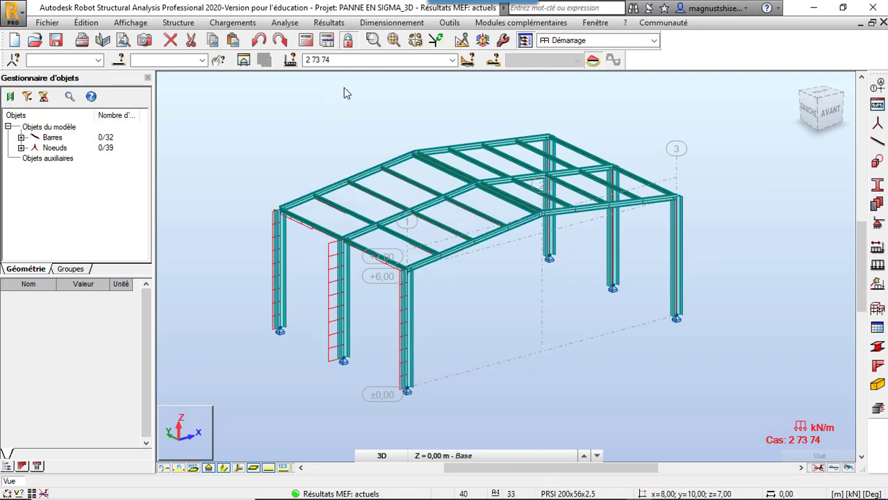
left_click(452, 61)
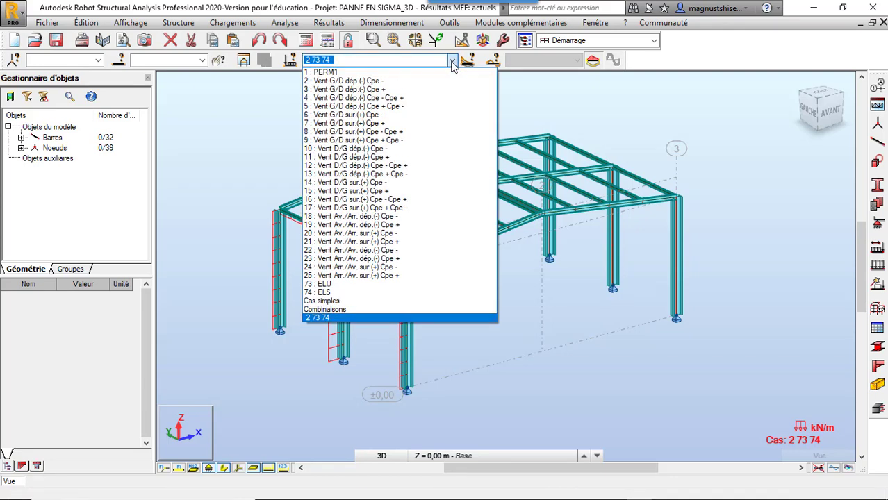
left_click(452, 61)
left_click(347, 63)
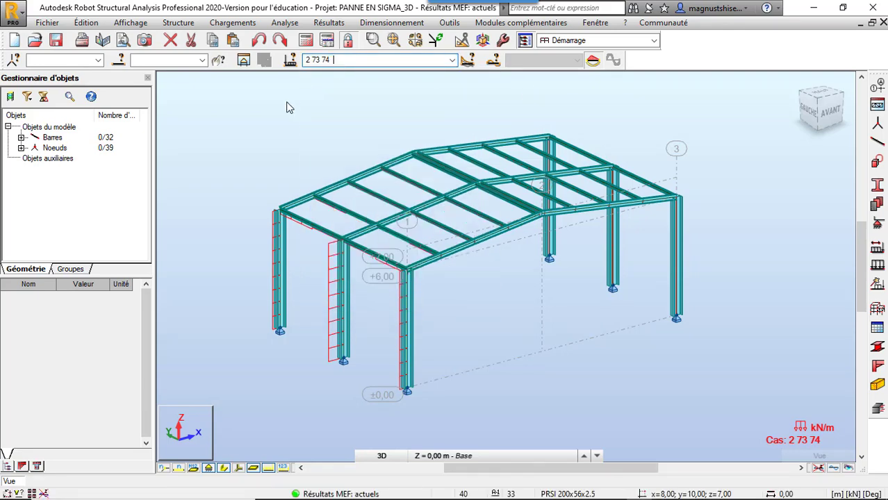
scroll(516, 257, "up", 3)
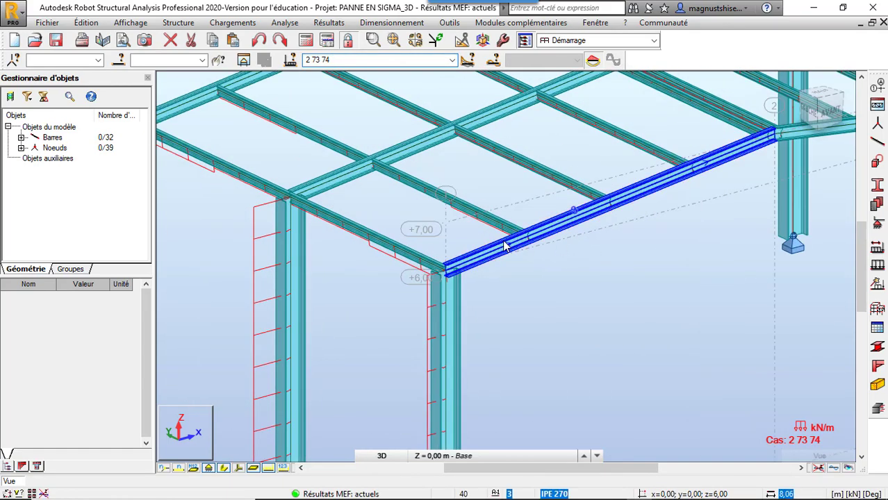
scroll(488, 229, "down", 1)
scroll(488, 230, "down", 2)
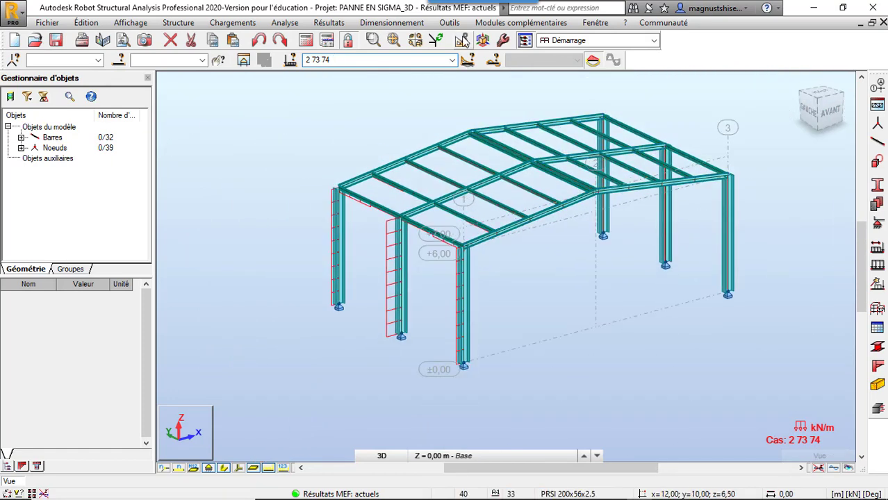
Open the steel/aluminium member design workspace and pick the Sigma eave purlin, bar 13, in the 3D view
left_click(417, 23)
left_click(419, 39)
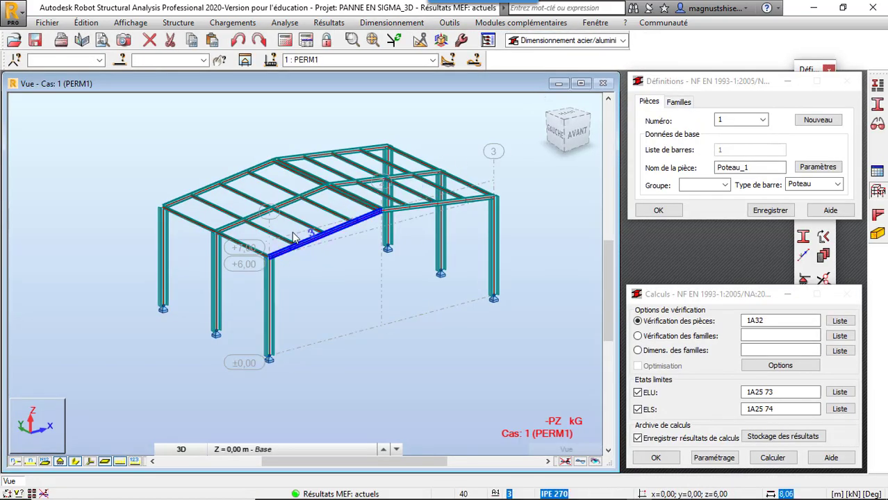
scroll(234, 247, "up", 2)
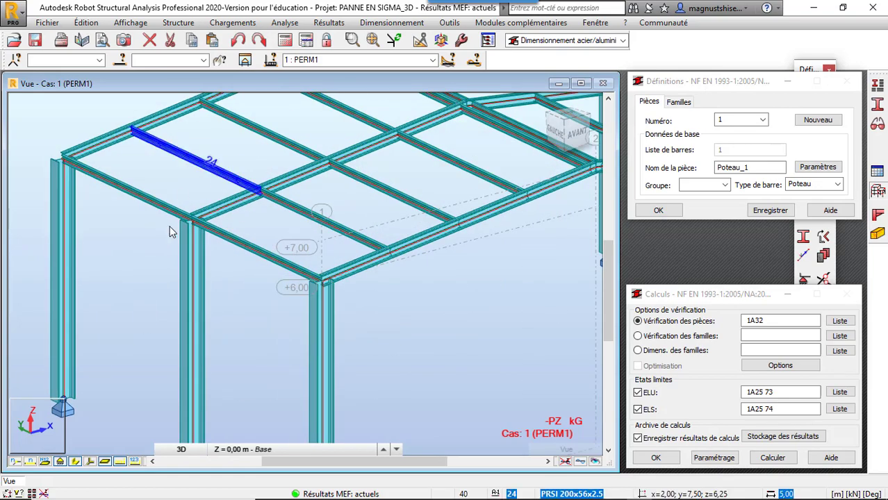
scroll(219, 245, "up", 2)
left_click(254, 232)
scroll(258, 221, "down", 4)
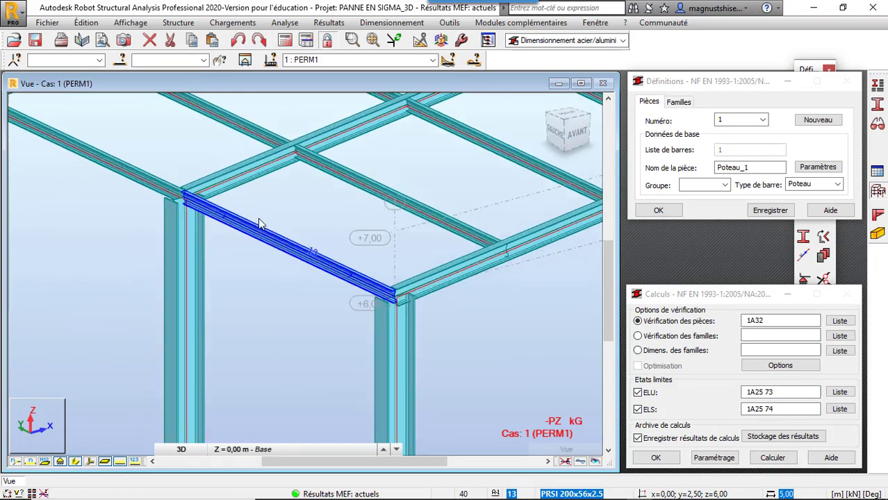
Open the parameters of the PANNE member type and go into its thin-walled section settings
scroll(412, 152, "down", 1)
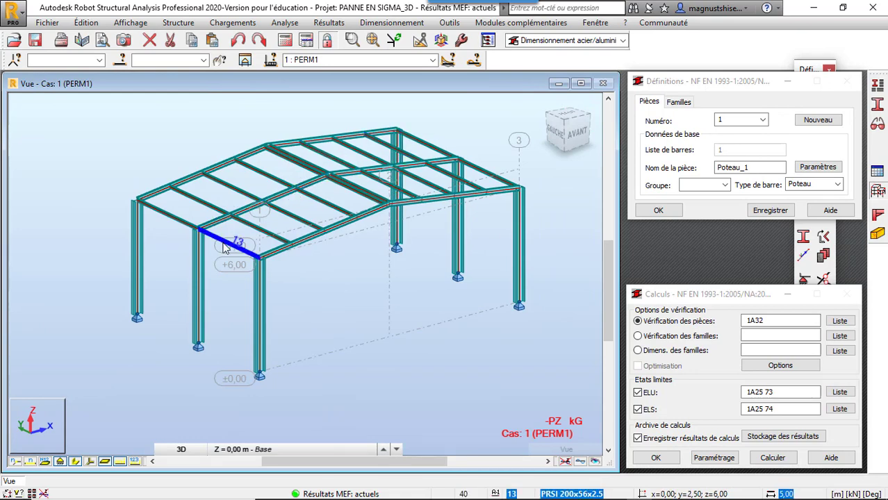
scroll(224, 248, "up", 2)
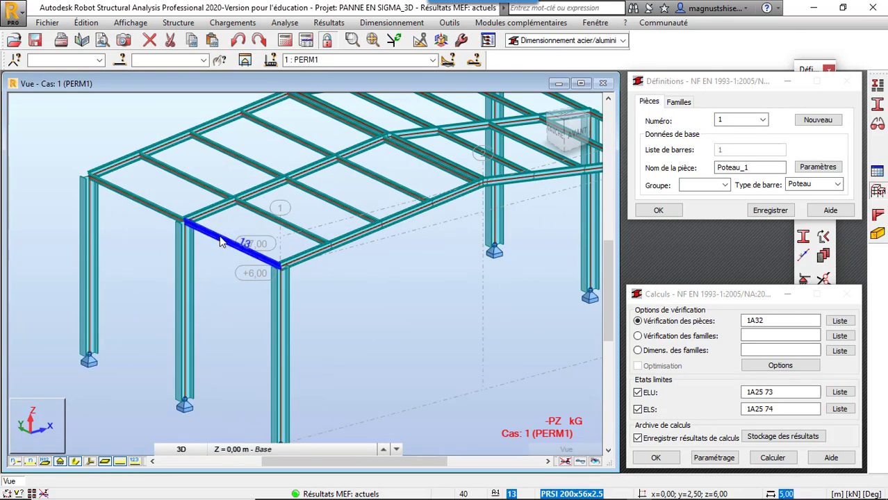
scroll(220, 242, "down", 3)
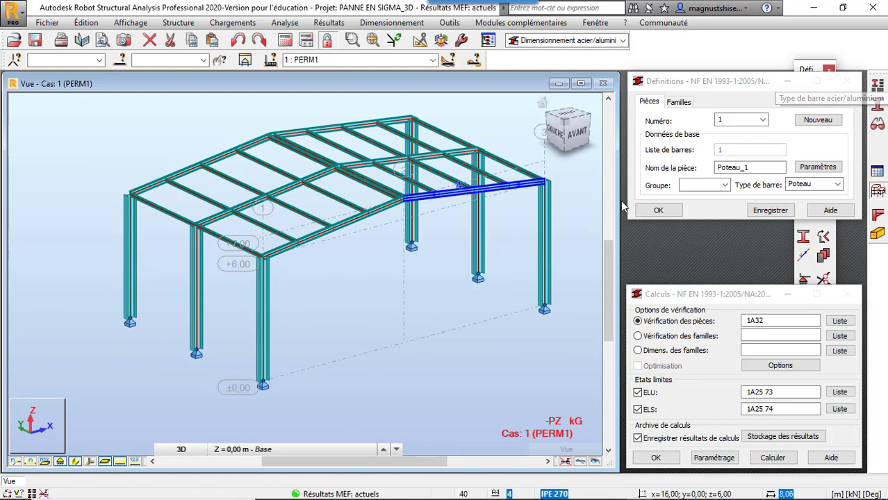
left_click(878, 85)
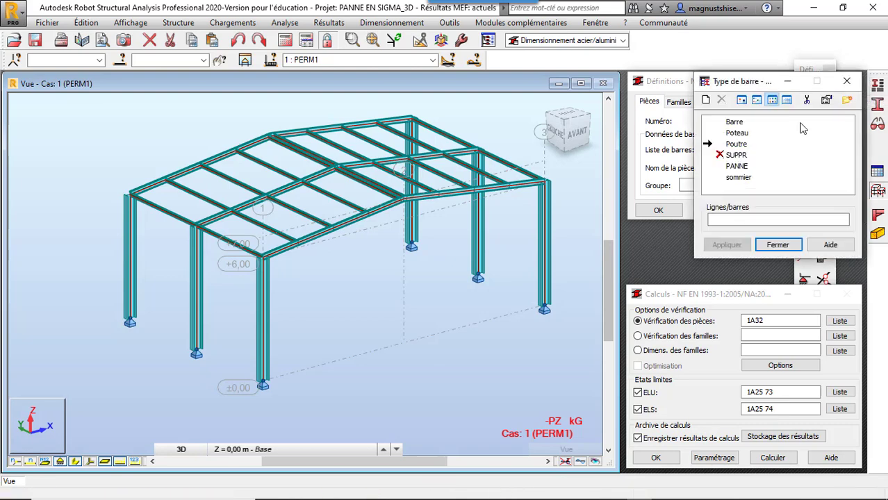
left_click(735, 167)
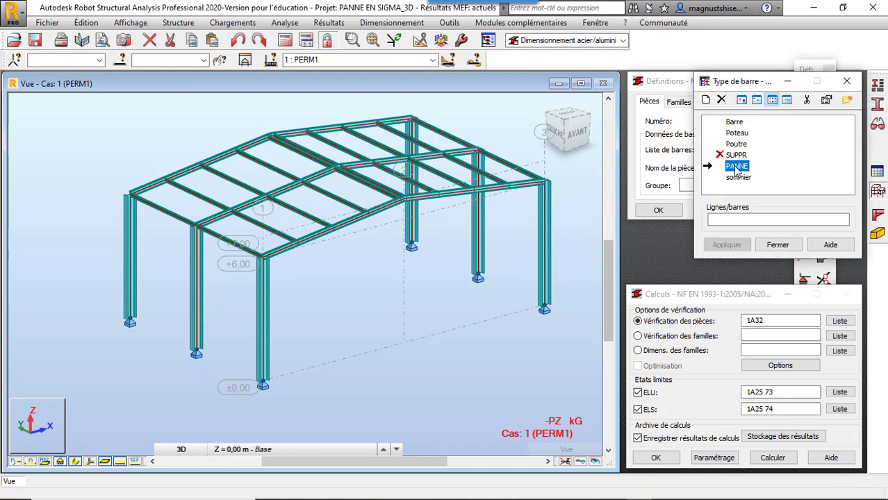
double_click(736, 167)
left_click_drag(694, 60, 546, 33)
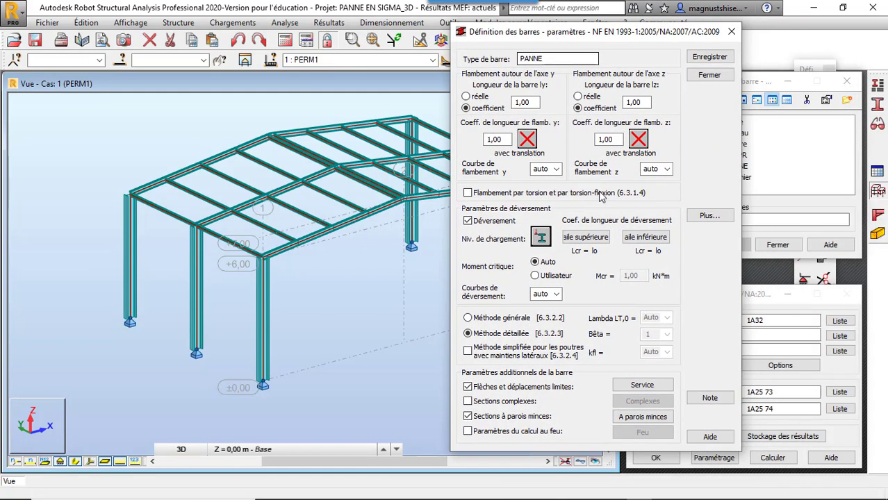
left_click(642, 417)
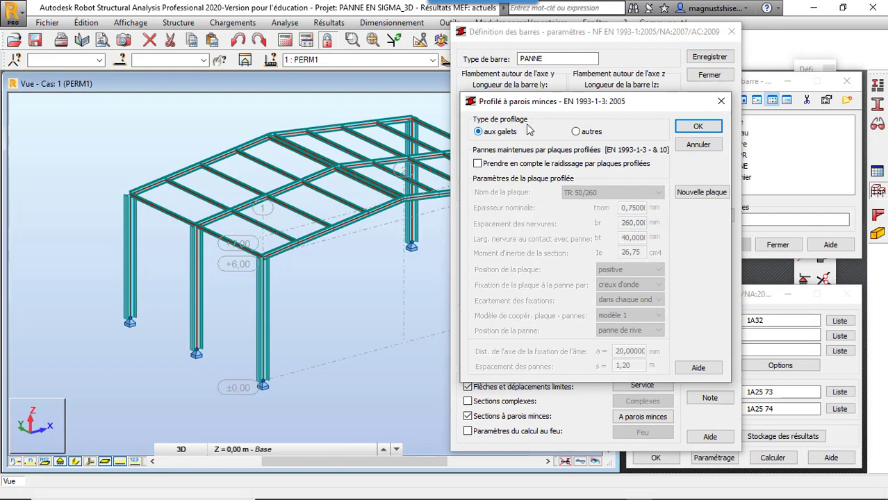
left_click(721, 102)
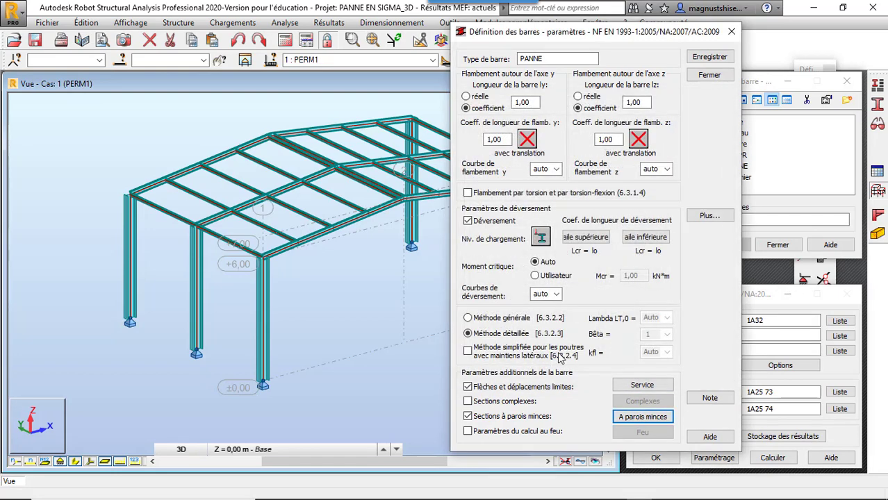
left_click(642, 417)
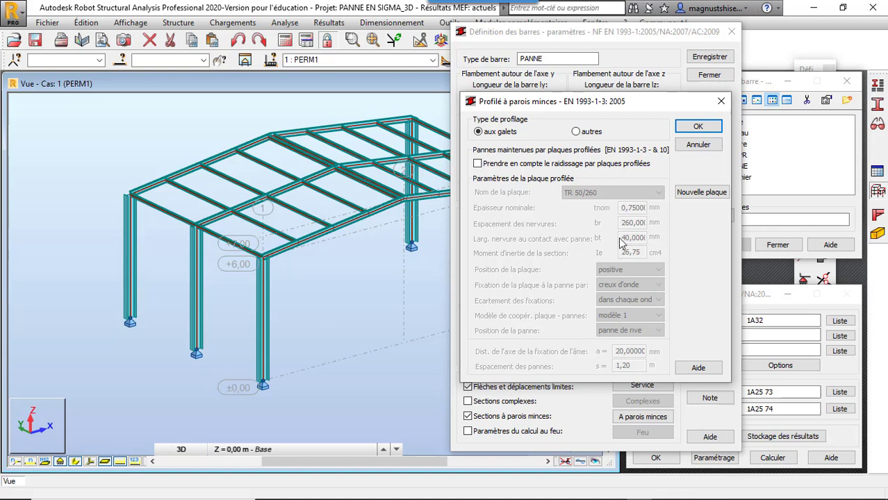
Try to add the TR 50/260 corrugated plate to the plate database, then leave the plate definition
left_click(701, 192)
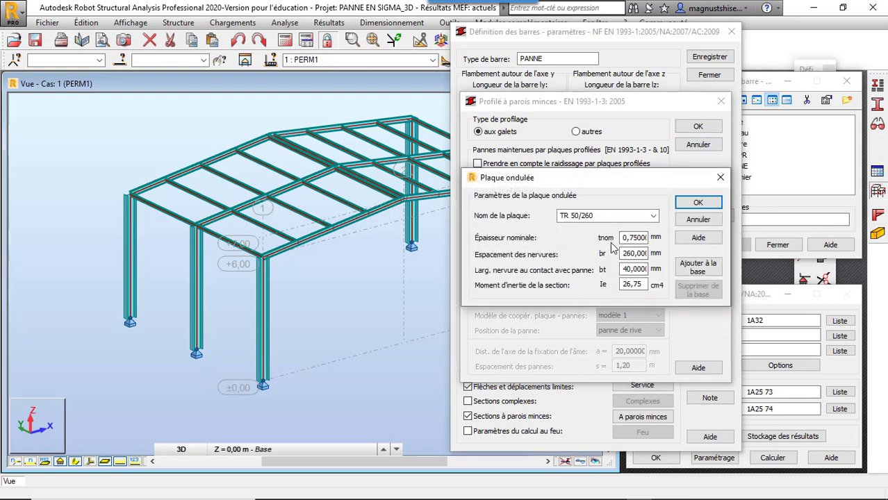
left_click(698, 204)
left_click(702, 194)
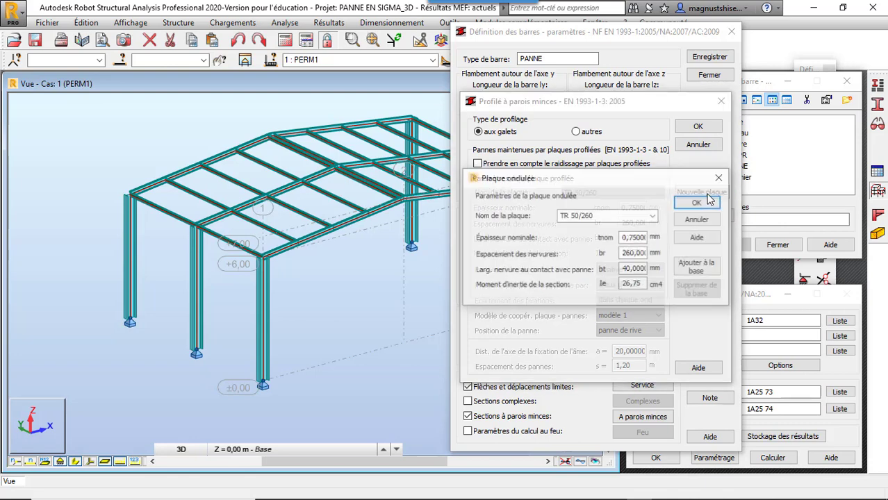
left_click(698, 272)
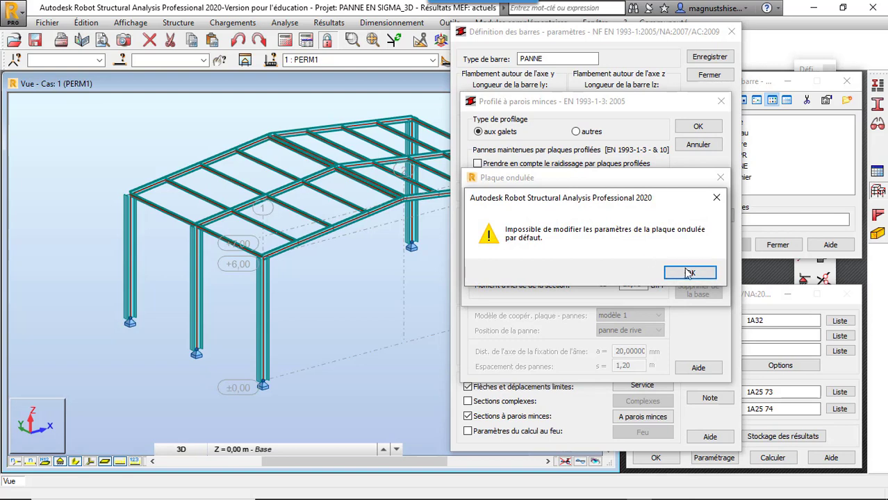
left_click(691, 271)
left_click(721, 177)
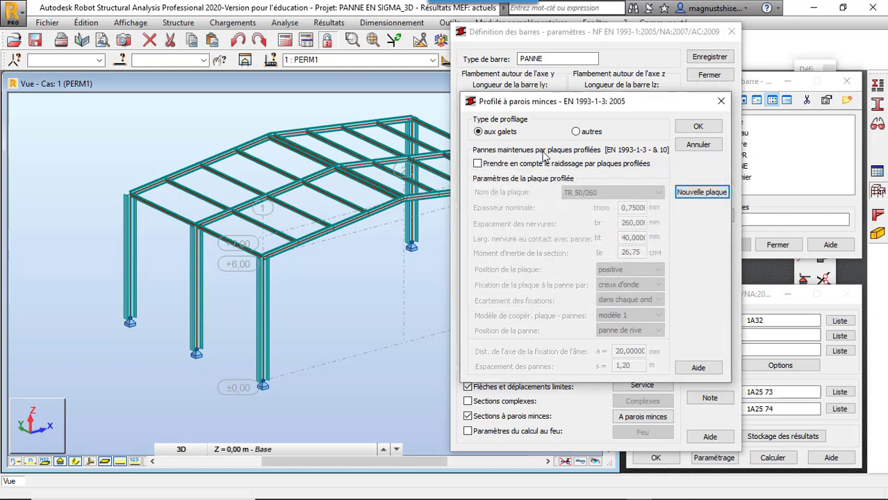
Account for stiffening by profiled plates in the PANNE type's thin-walled settings and save it over the existing type
left_click(478, 164)
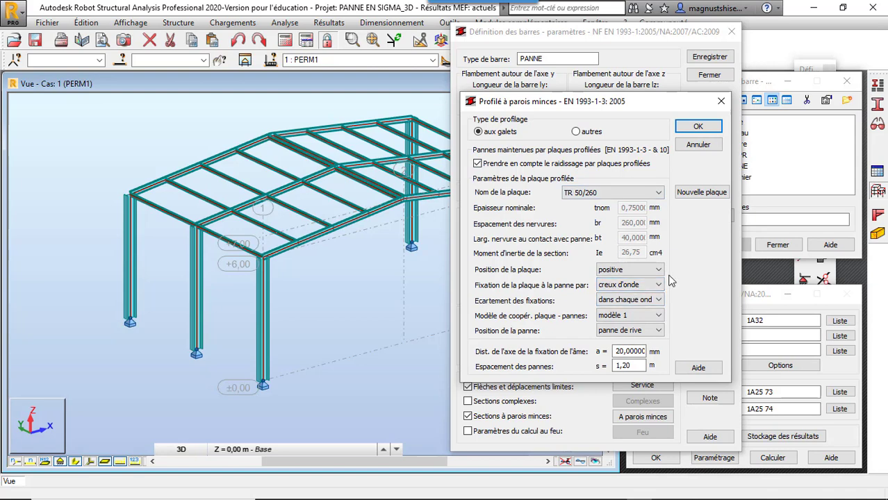
left_click(698, 127)
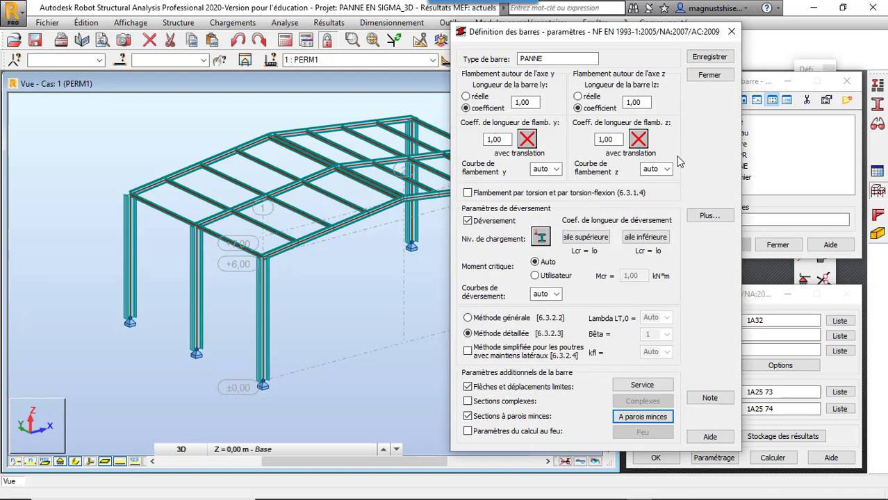
left_click(708, 59)
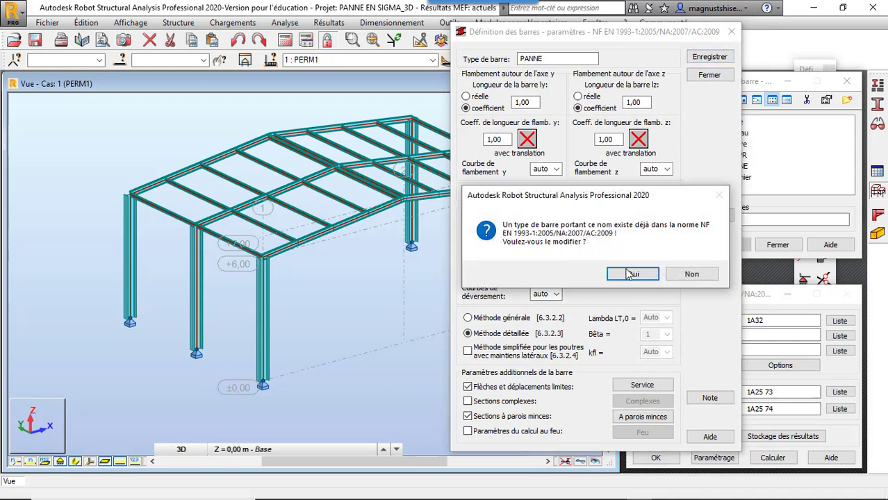
left_click(630, 273)
left_click(731, 31)
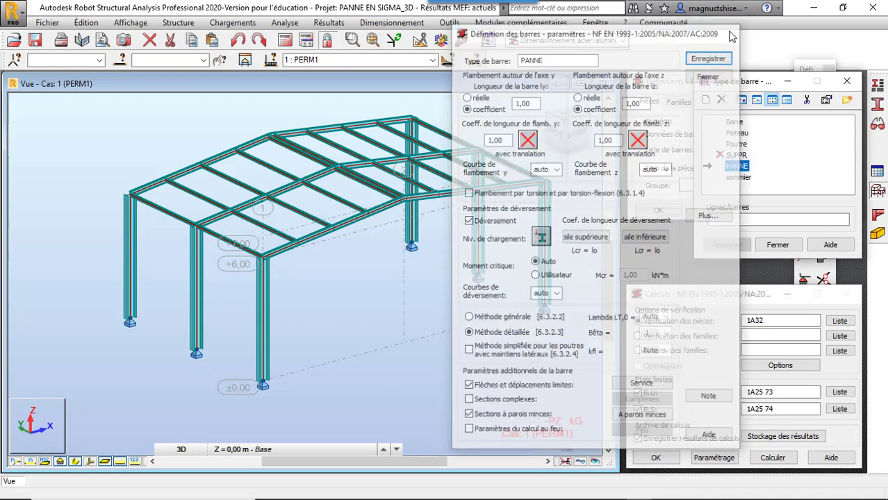
Assign the PANNE member type to all bars that have the same section as purlin 14
left_click(772, 219)
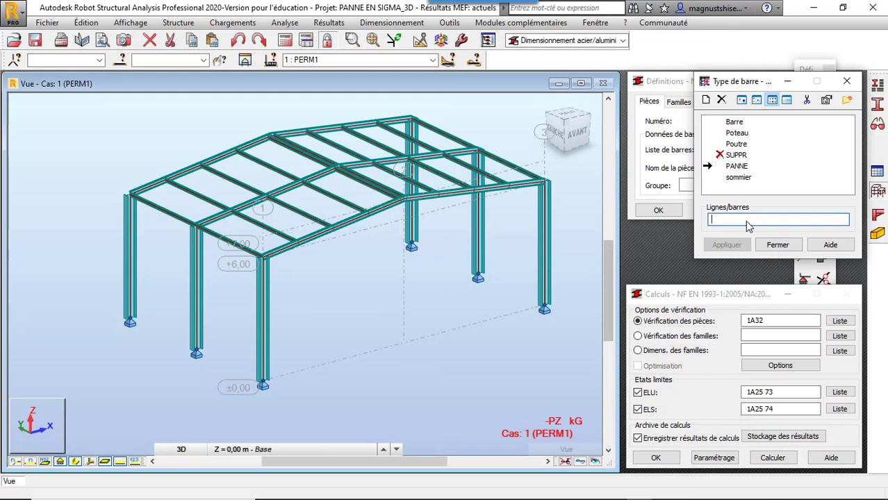
left_click(281, 231)
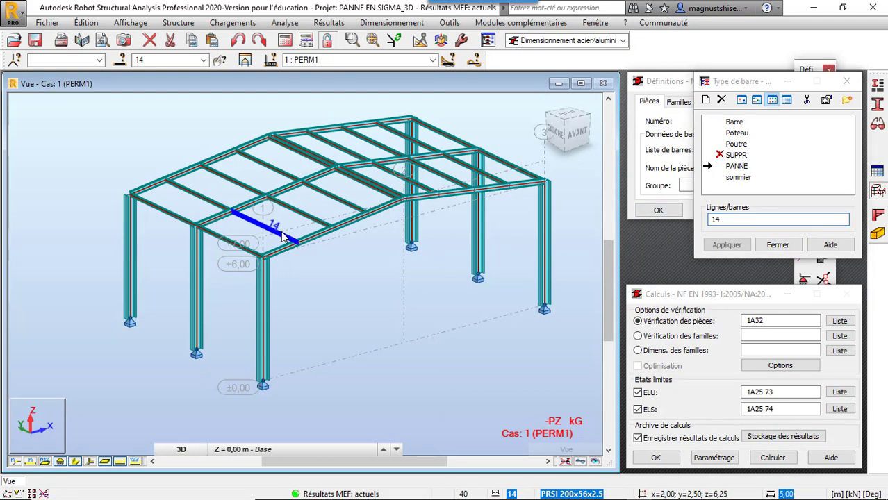
right_click(281, 231)
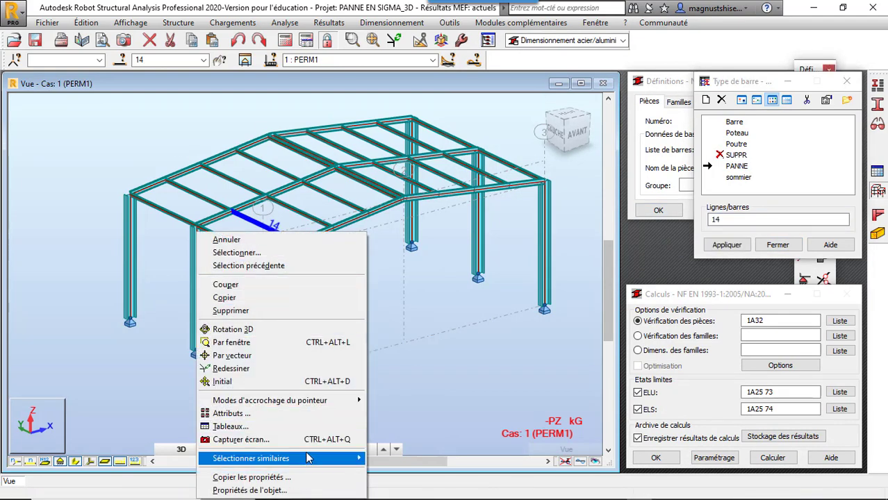
mouse_move(309, 459)
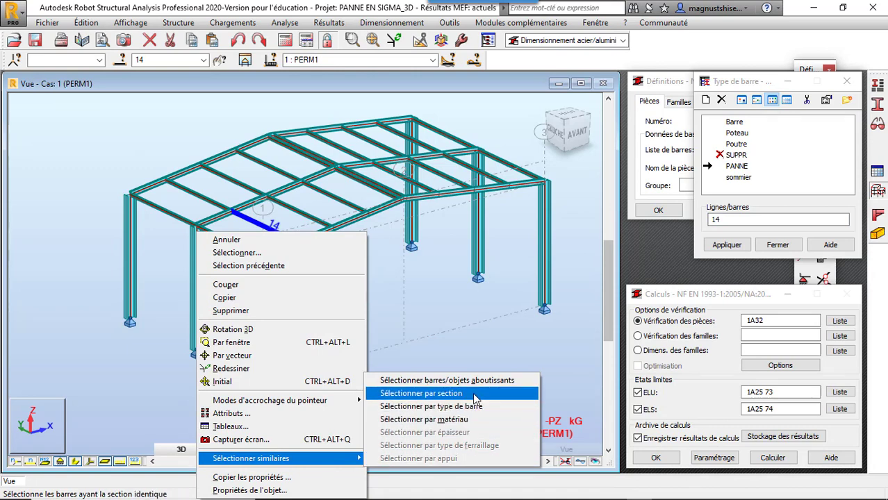
left_click(474, 395)
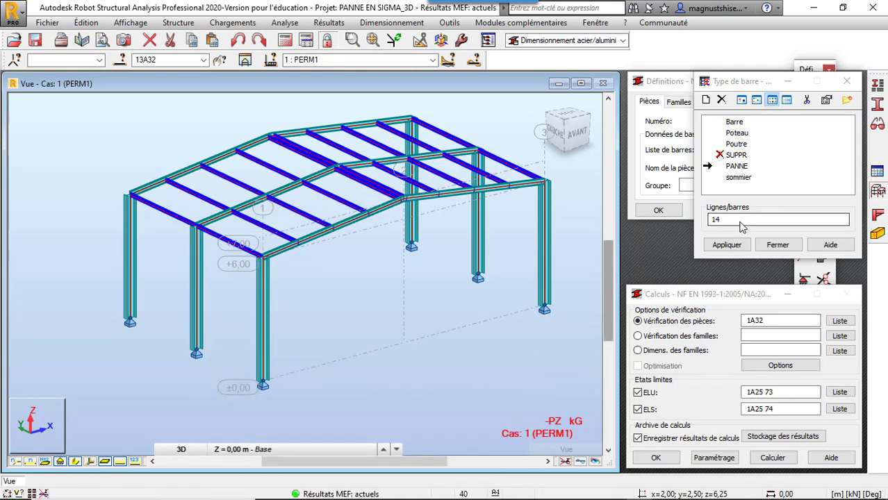
left_click(727, 245)
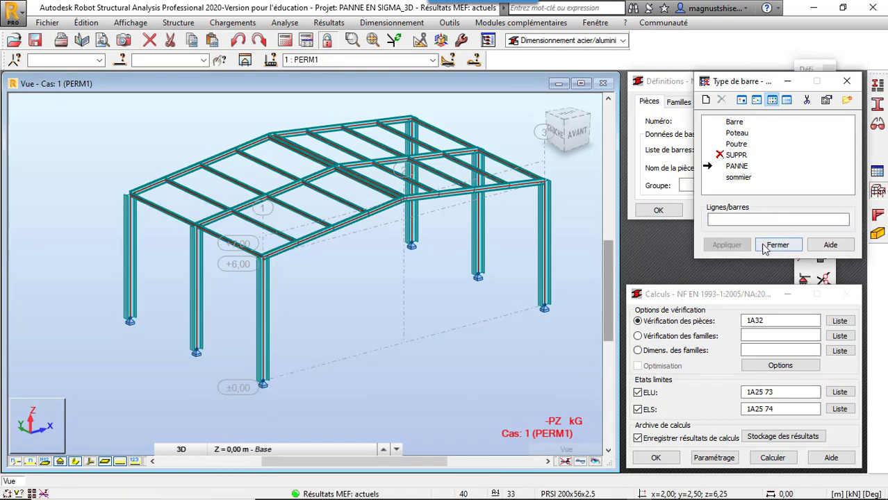
left_click(777, 245)
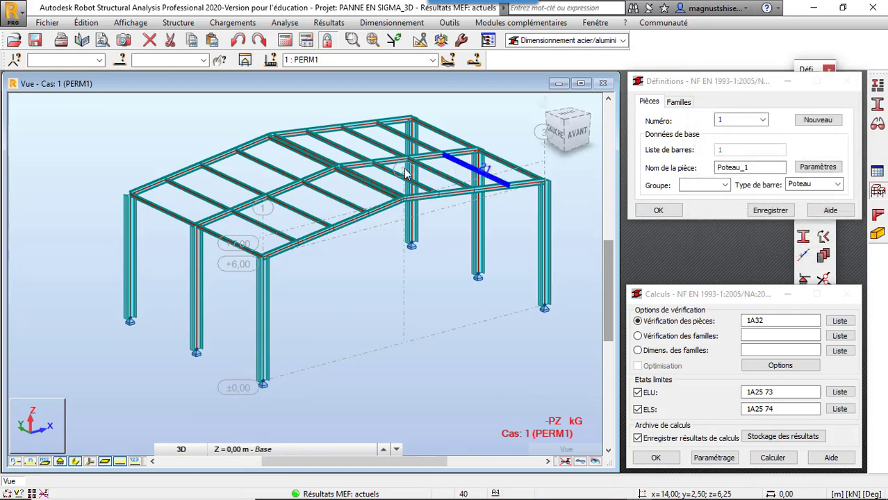
Load member 24 in the steel member definitions
scroll(238, 271, "up", 4)
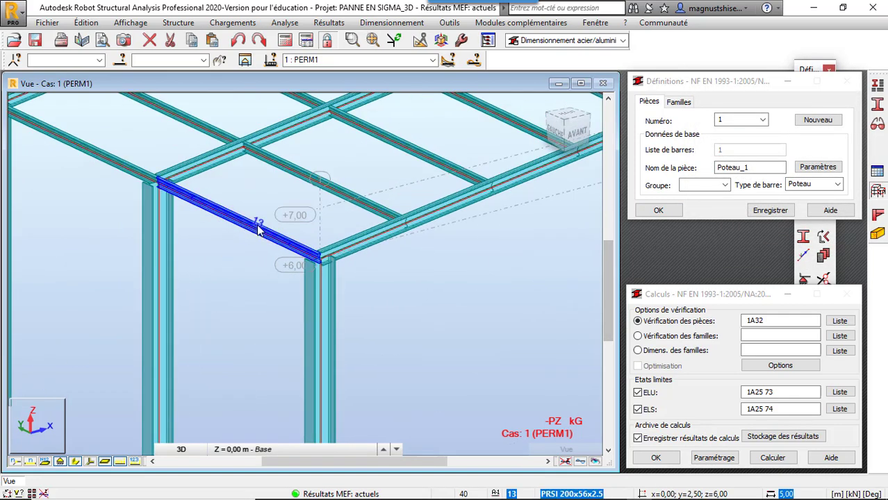
scroll(258, 229, "down", 4)
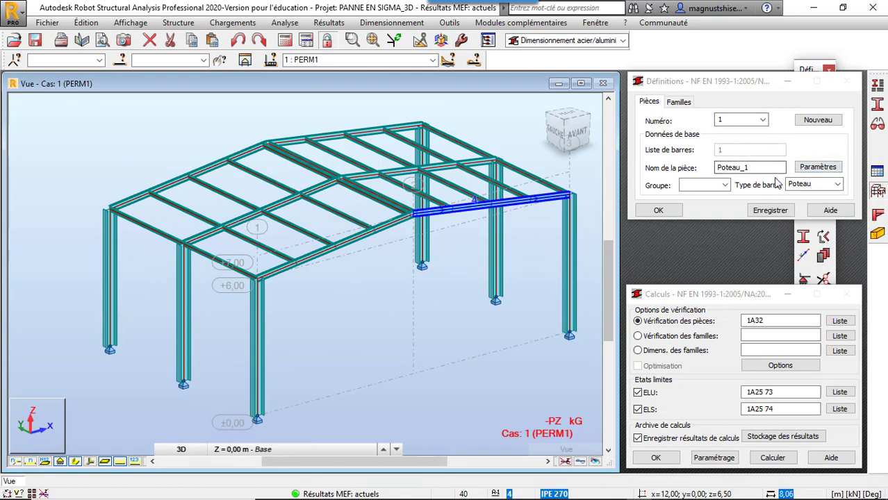
left_click(680, 102)
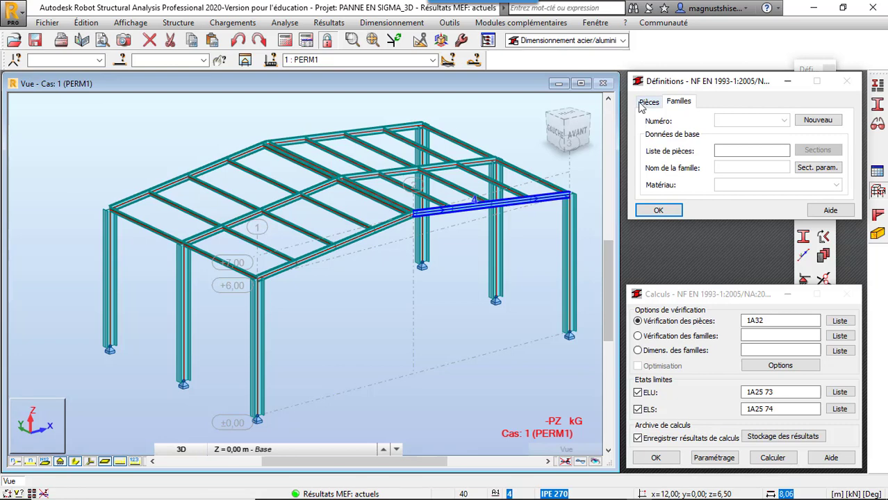
left_click(649, 103)
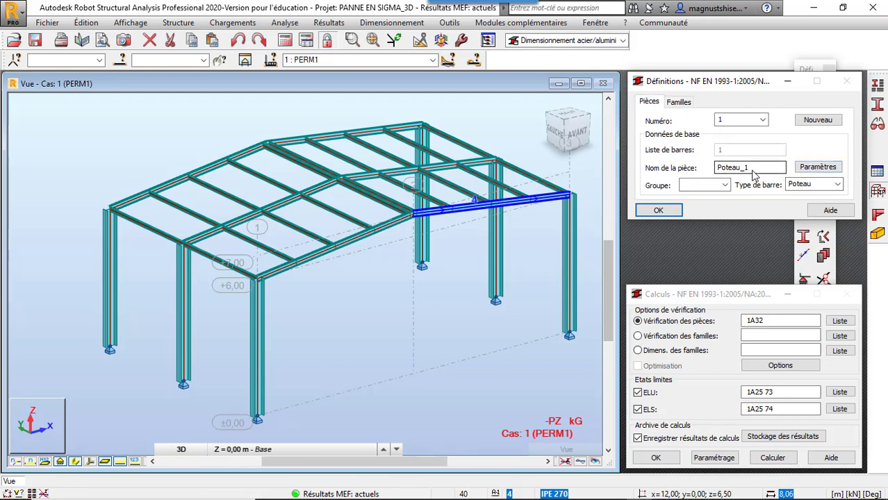
left_click(762, 119)
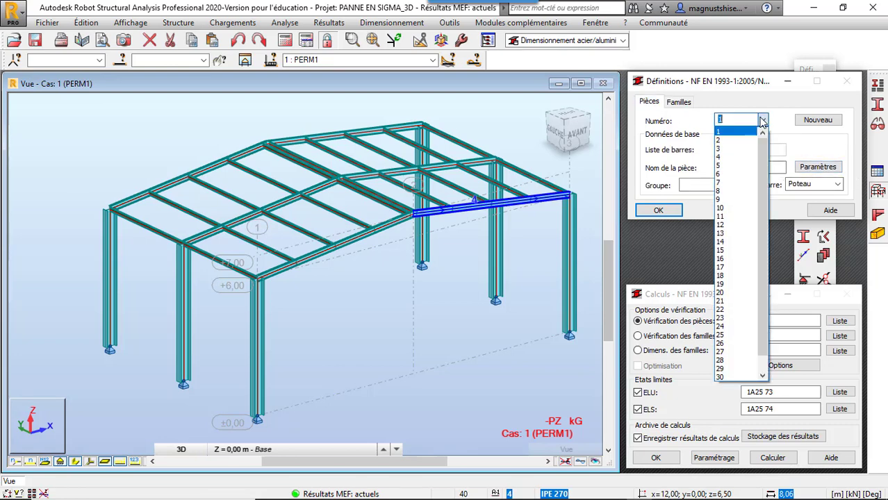
left_click_drag(763, 229, 772, 249)
left_click(723, 309)
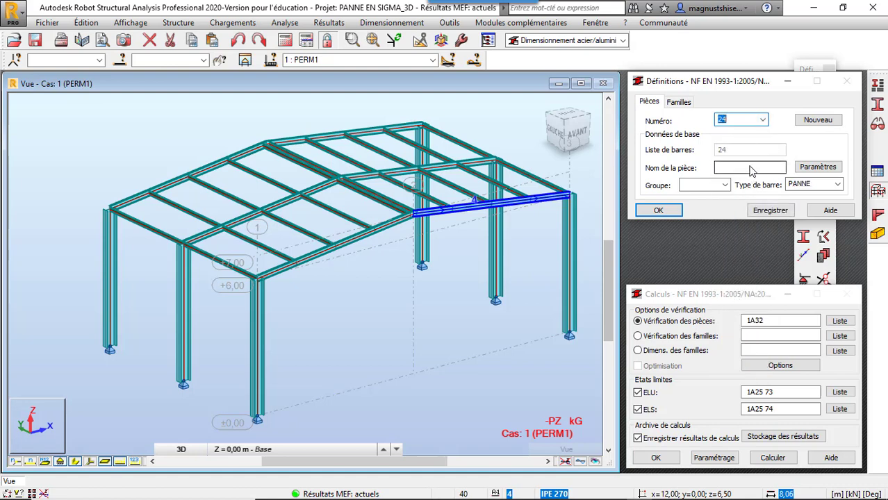
left_click(751, 168)
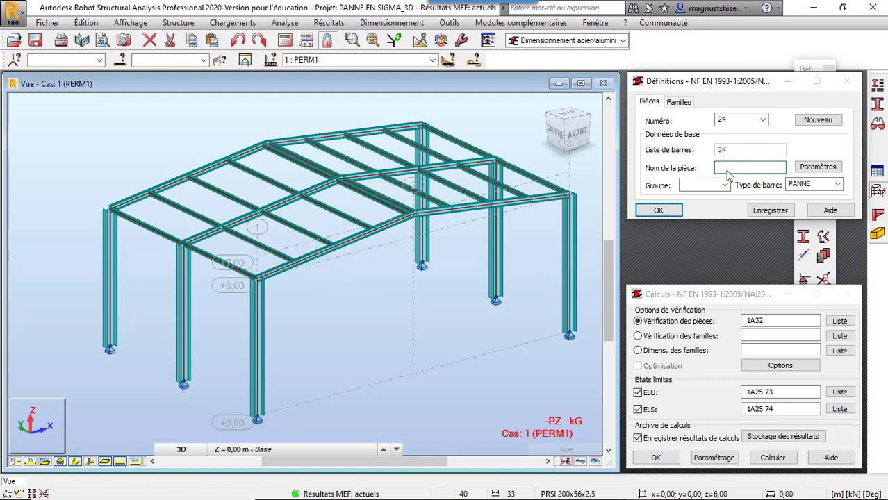
left_click(233, 263)
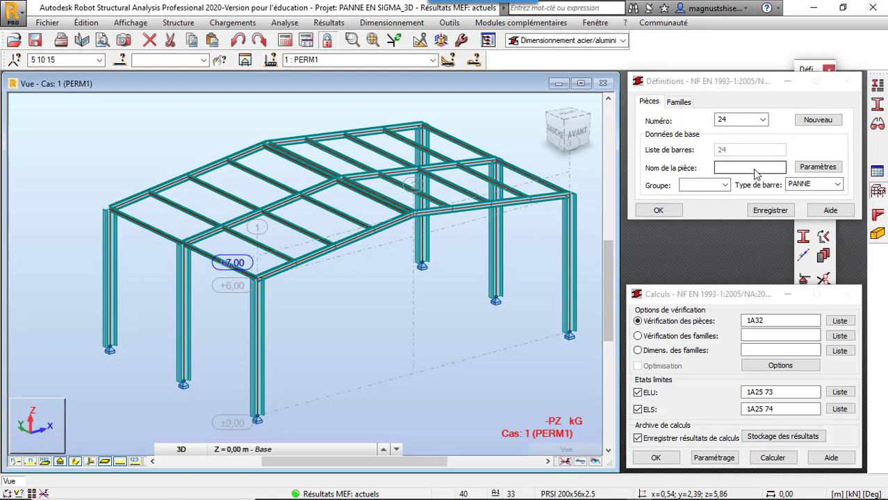
left_click(749, 168)
left_click(763, 120)
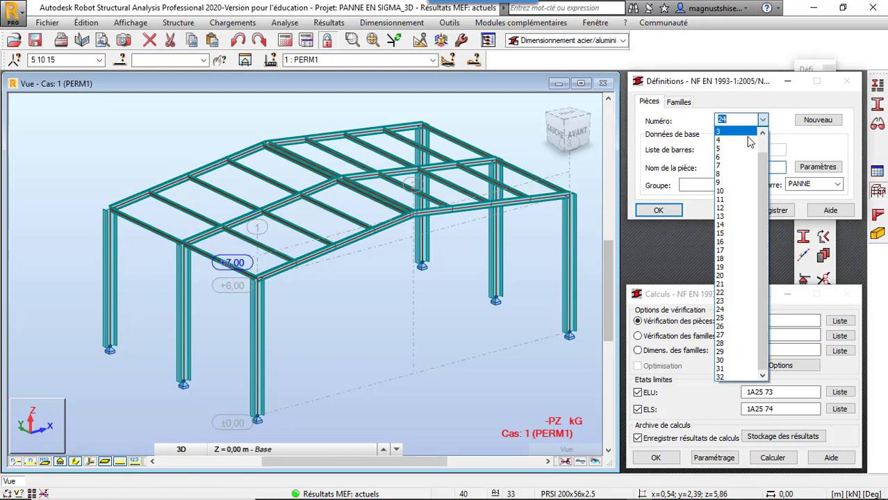
left_click(764, 135)
left_click(763, 121)
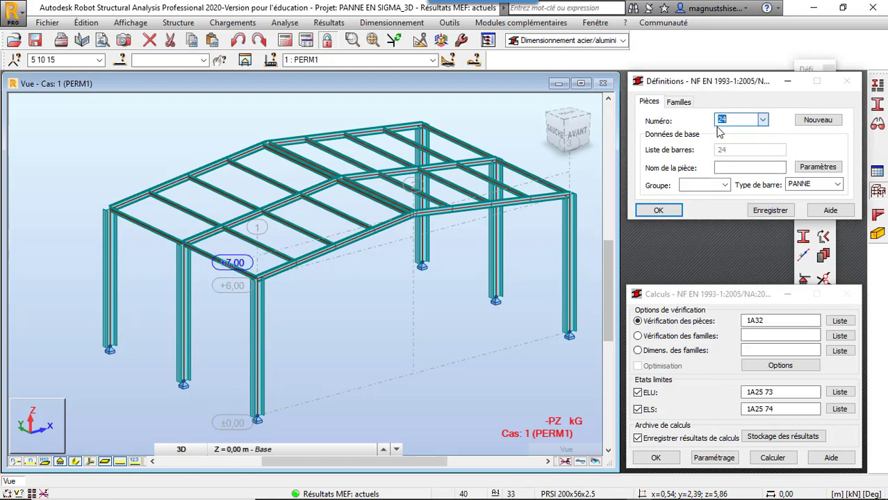
Review the PANNE type's parameters and the family definitions without changing them
left_click(247, 275)
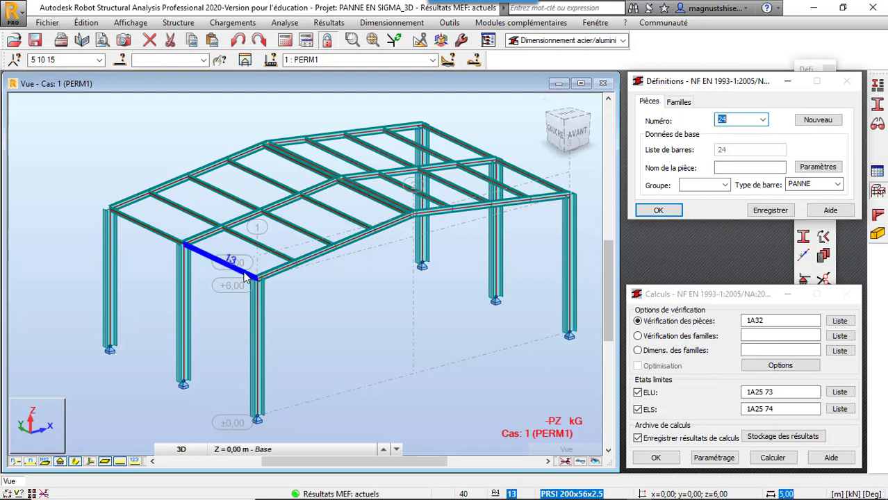
left_click(818, 167)
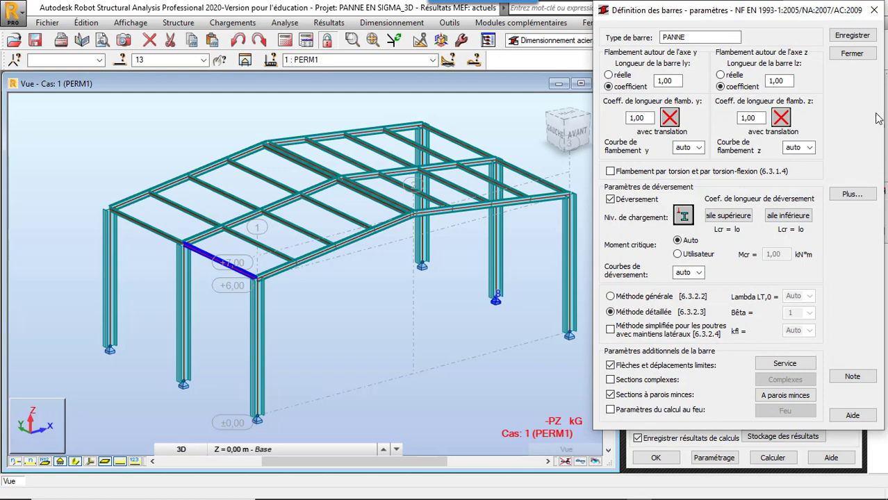
left_click(874, 10)
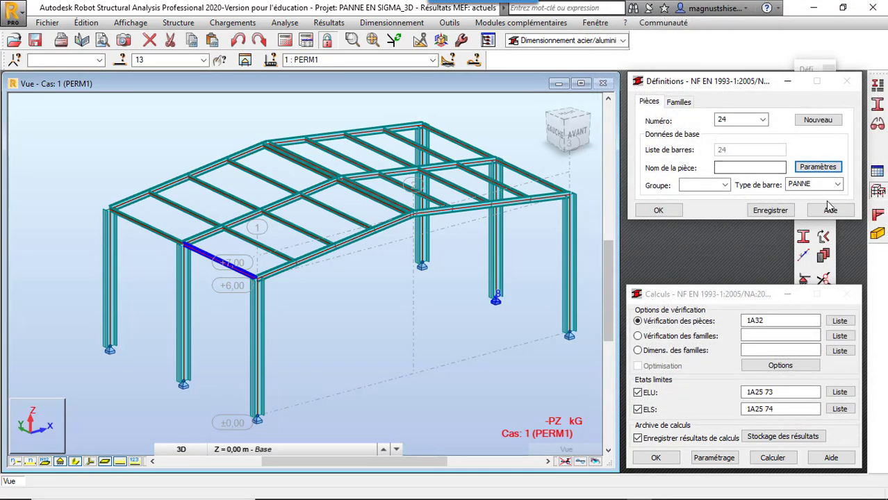
left_click(416, 298)
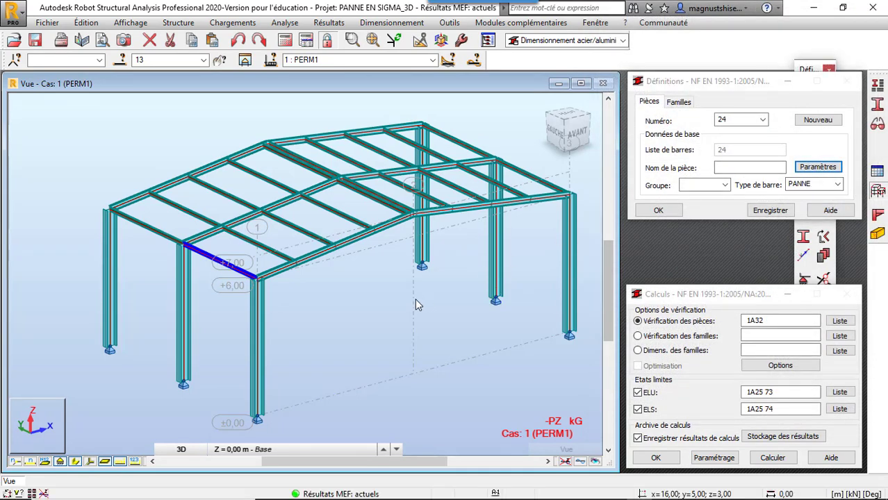
left_click(679, 102)
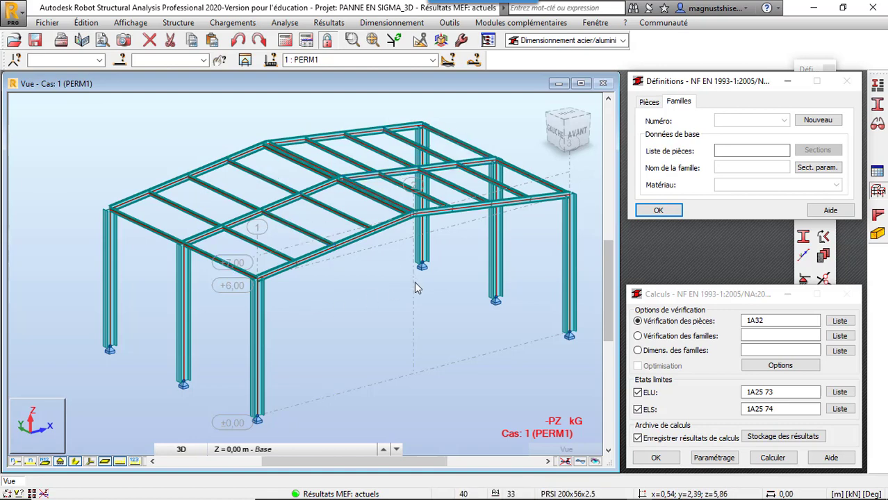
left_click(651, 104)
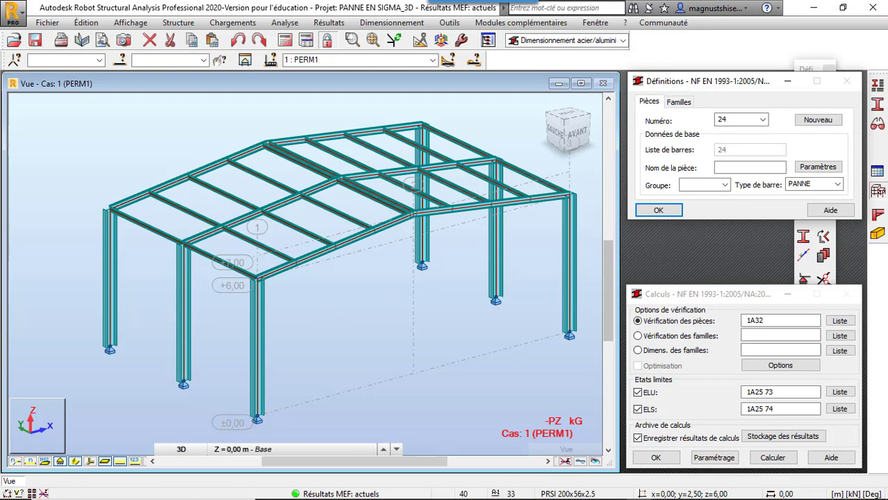
Select purlin 13 in the model and load member 13 in the steel member definitions
left_click(235, 266)
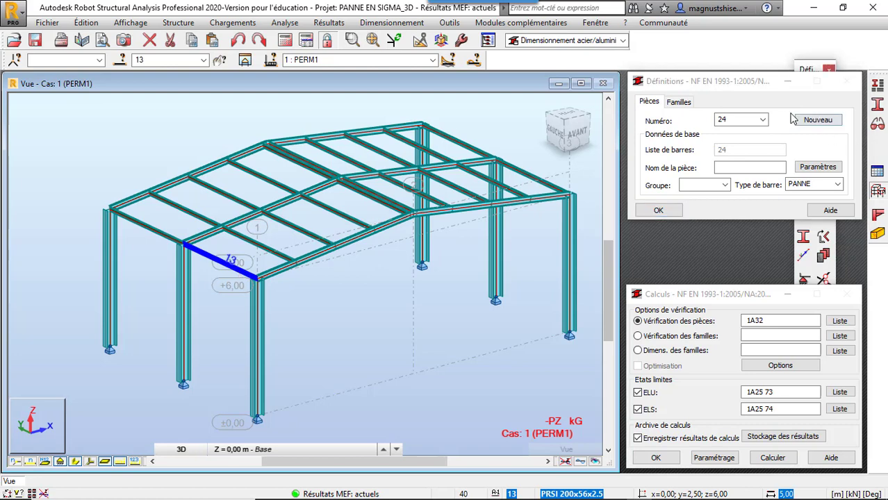
left_click(762, 120)
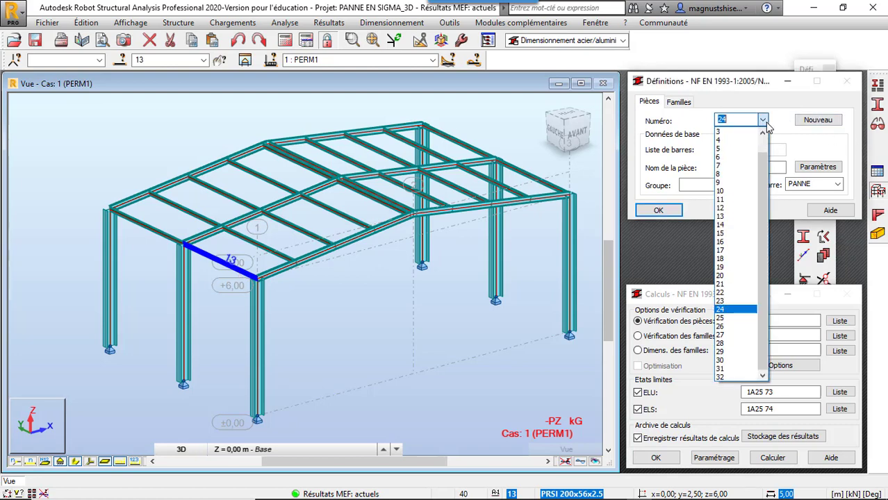
left_click(733, 218)
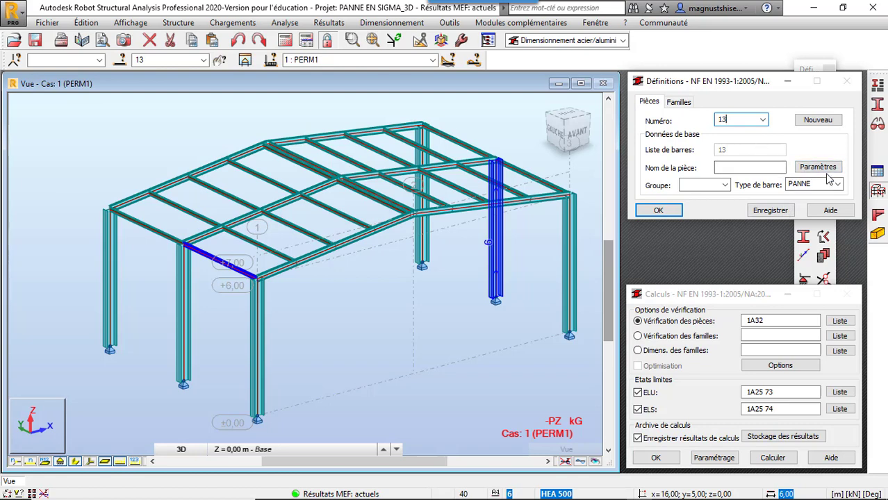
Run the verification of members 1A32 for ELU and ELS, review the ratios of the purlins and frame members, and close the results
left_click(773, 458)
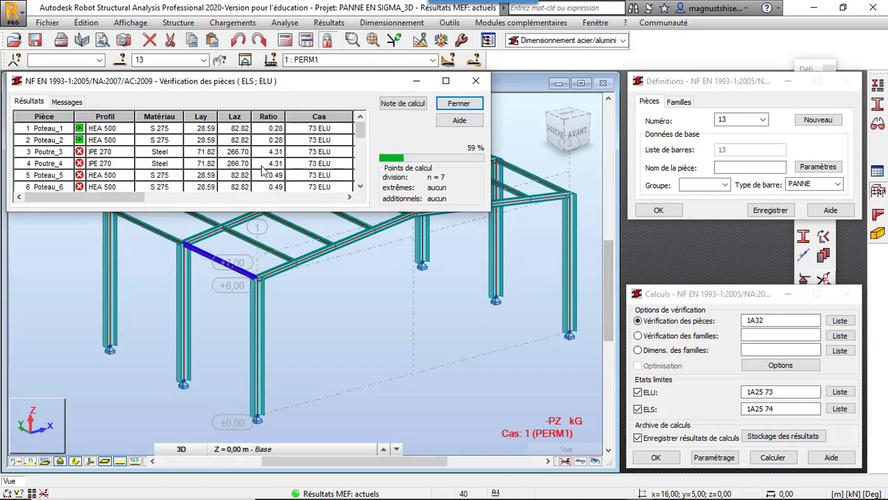
left_click(31, 102)
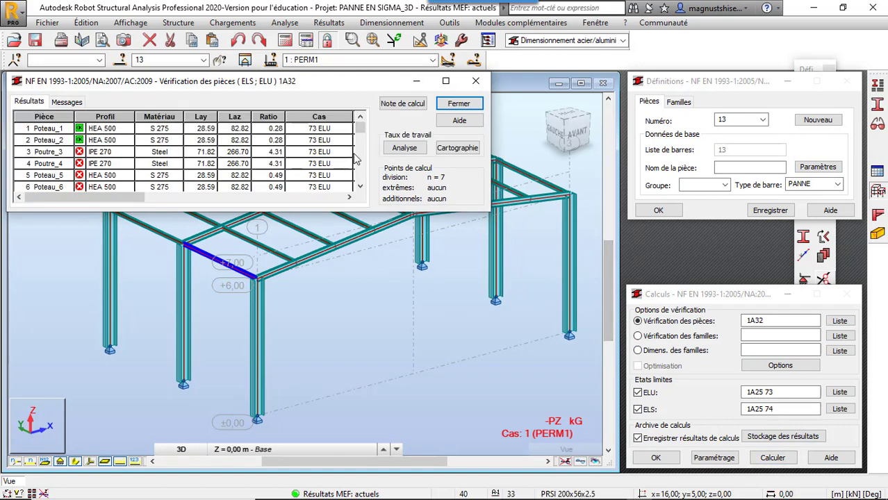
left_click_drag(360, 132, 360, 189)
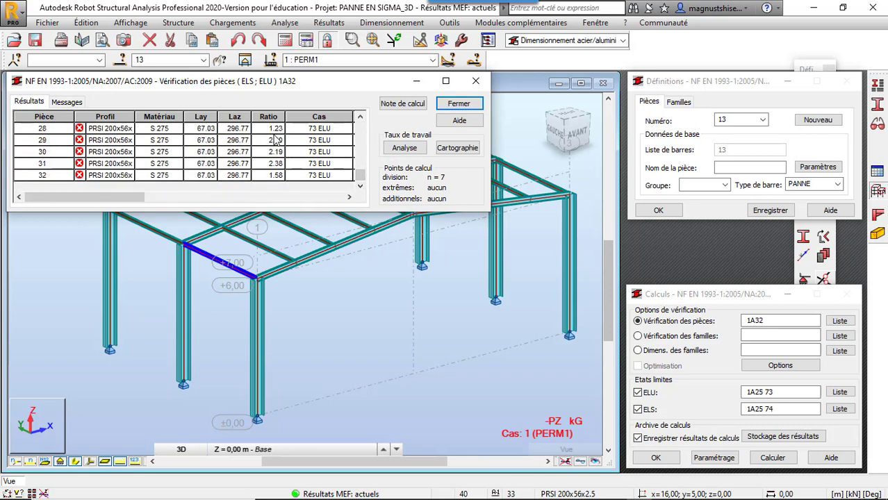
left_click(360, 117)
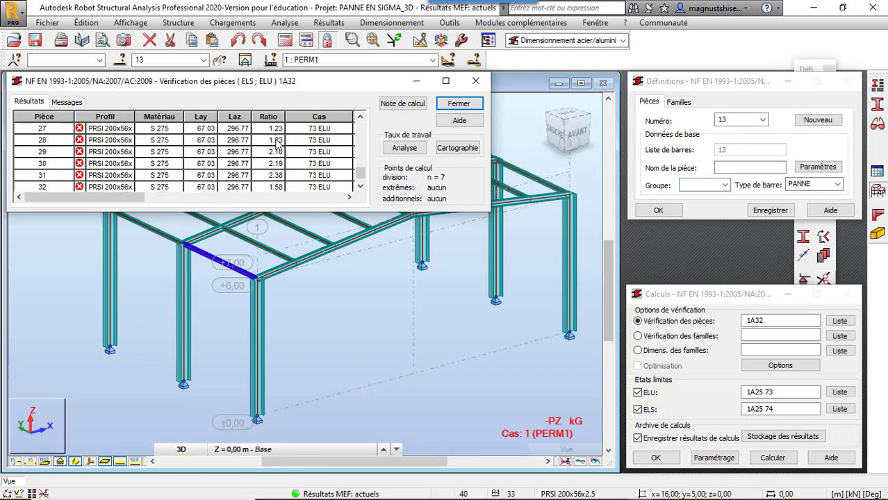
left_click(361, 117)
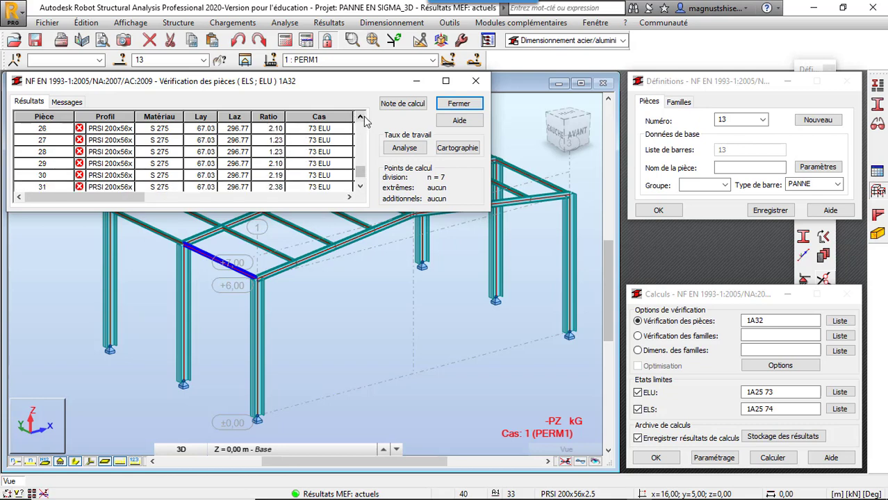
left_click(361, 117)
left_click(361, 118)
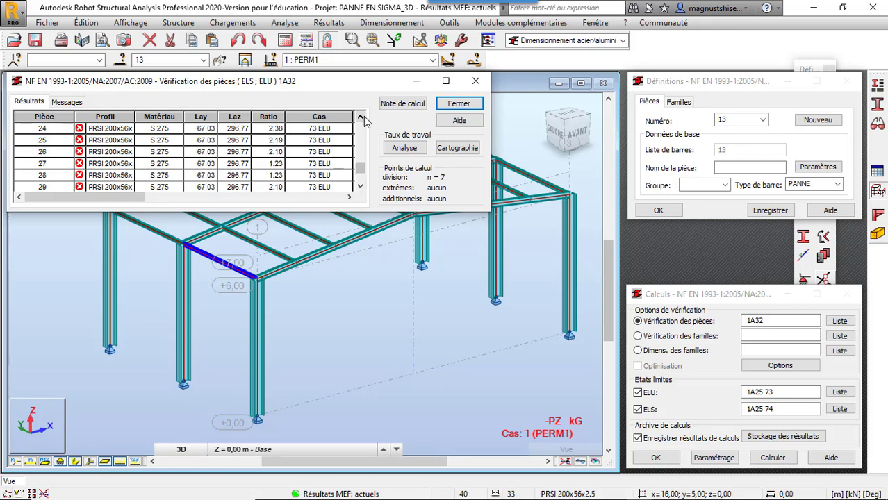
left_click_drag(313, 83, 485, 69)
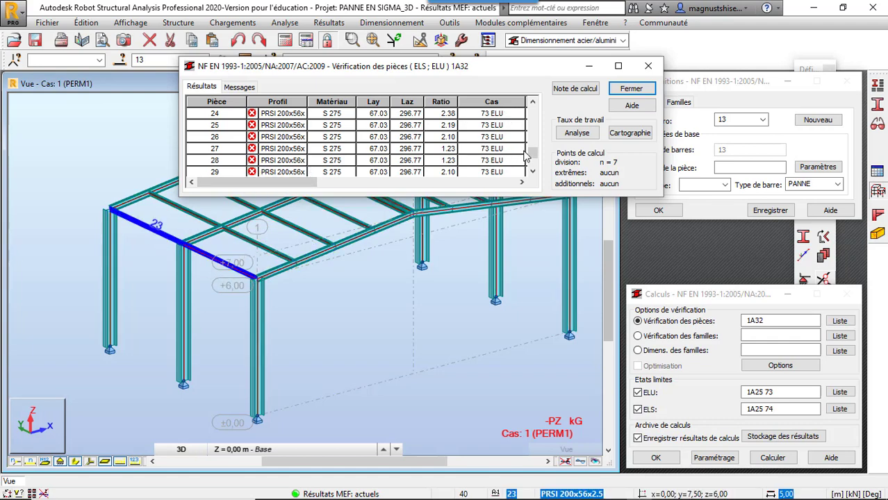
left_click_drag(533, 154, 532, 122)
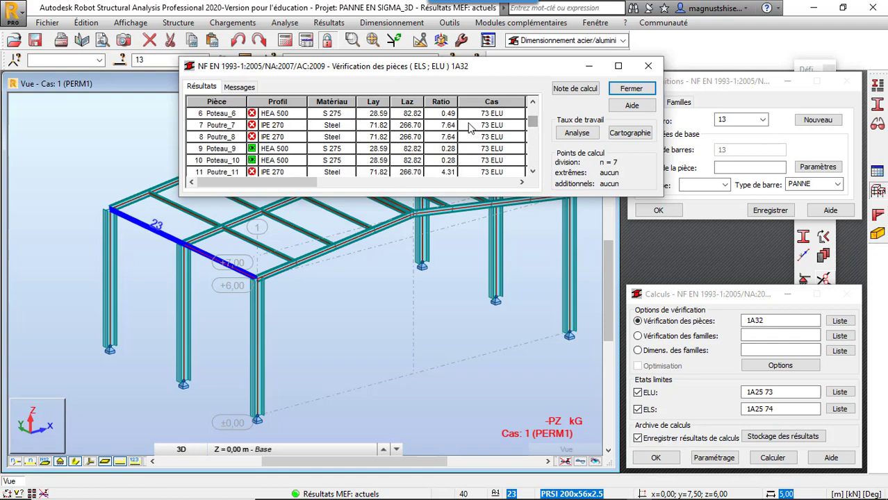
left_click(640, 69)
left_click(287, 174)
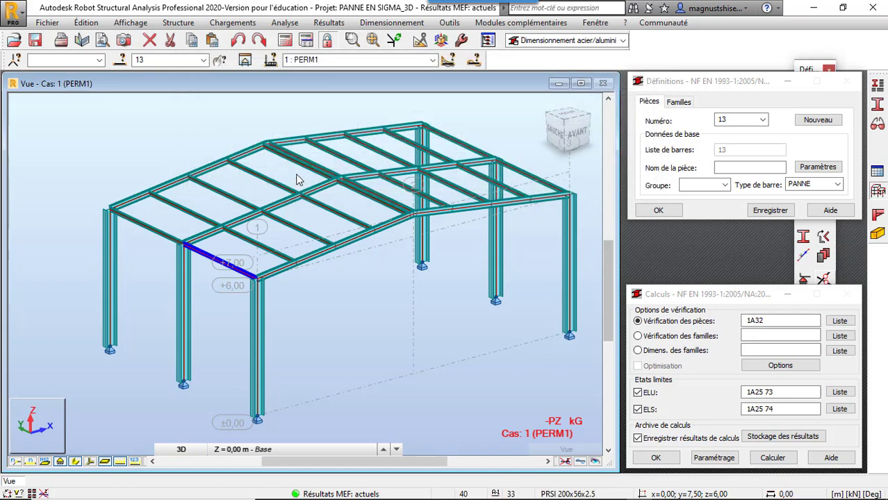
scroll(220, 256, "up", 3)
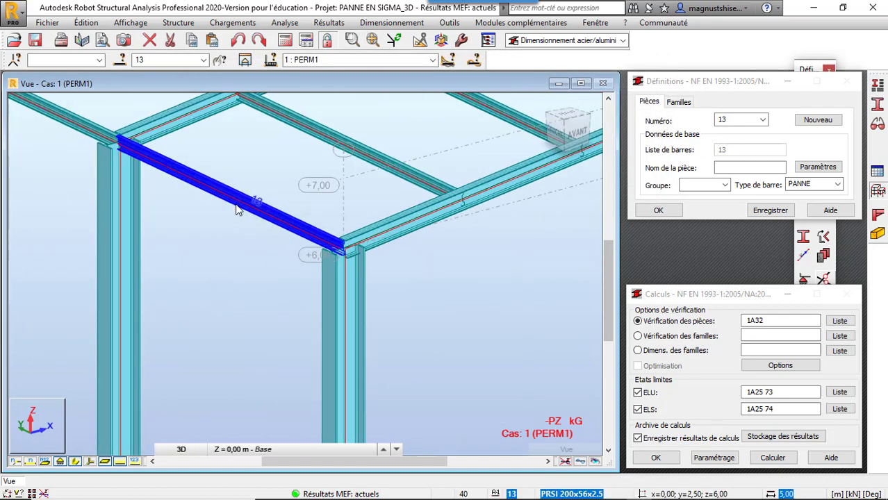
scroll(237, 223, "down", 6)
scroll(281, 212, "up", 4)
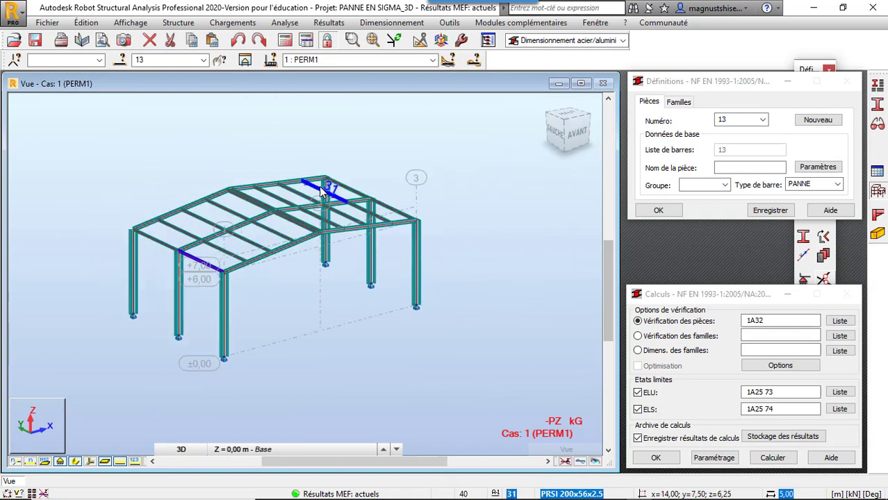
left_click(430, 208)
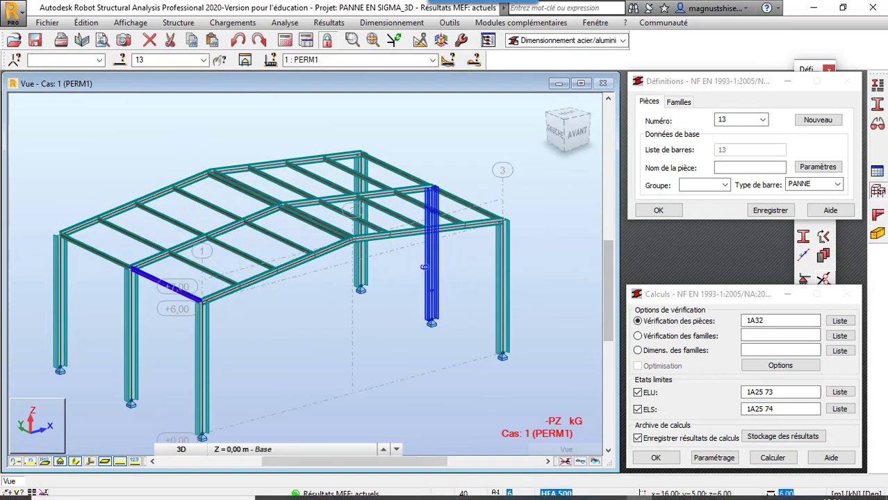